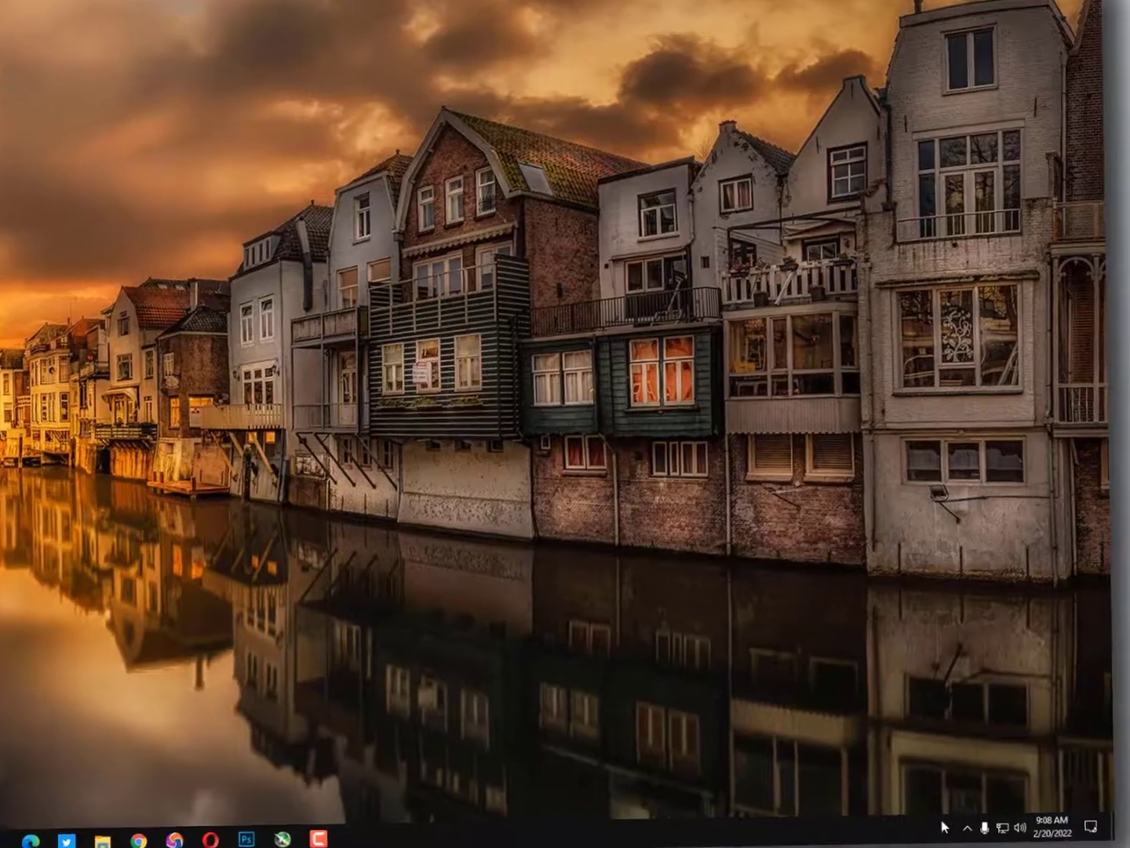
- Open File Explorer and browse to the Riot Games folder on Local Disk (C:)
left_click(987, 833)
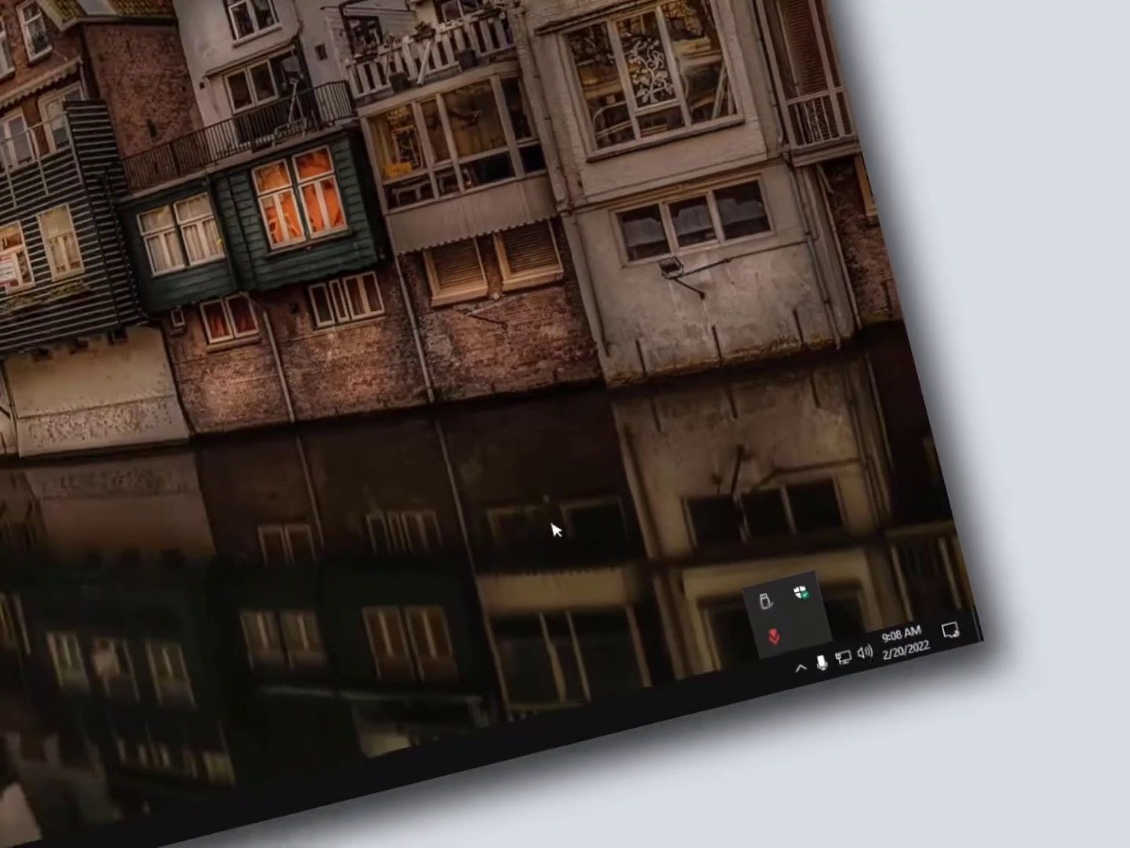
left_click(440, 440)
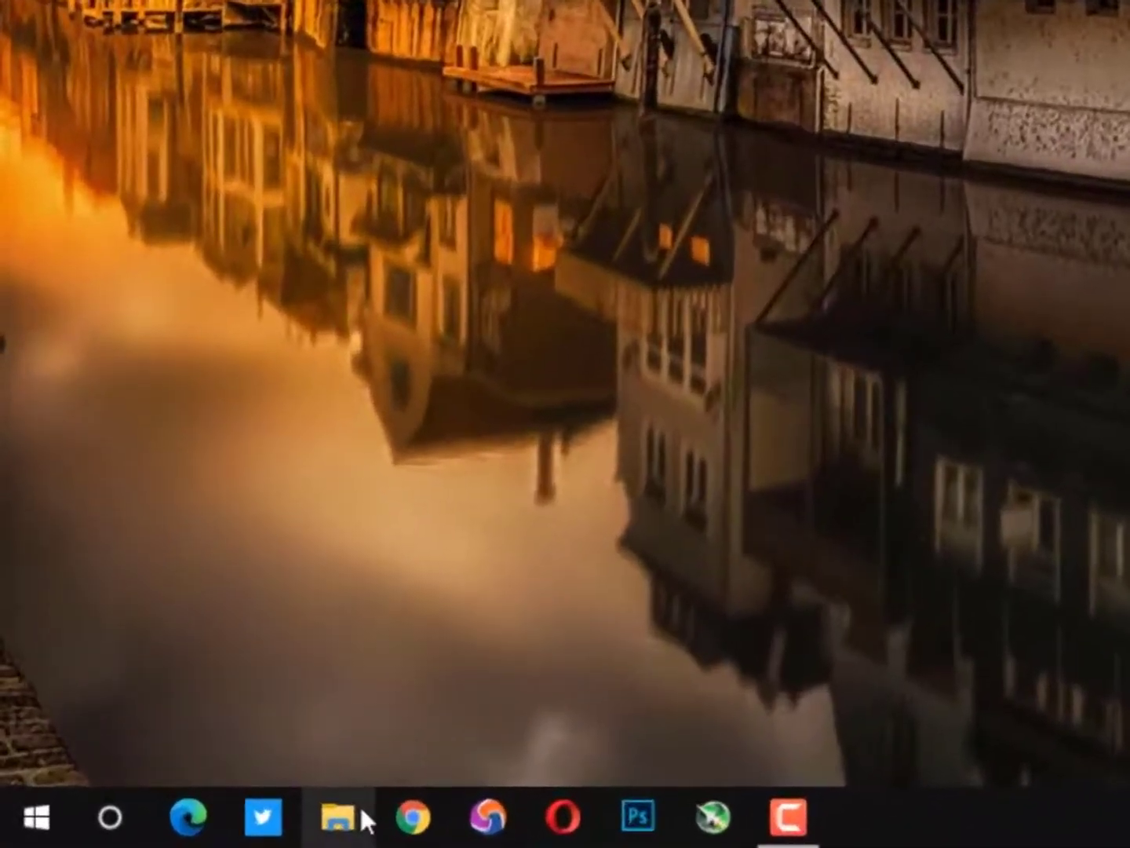
left_click(361, 812)
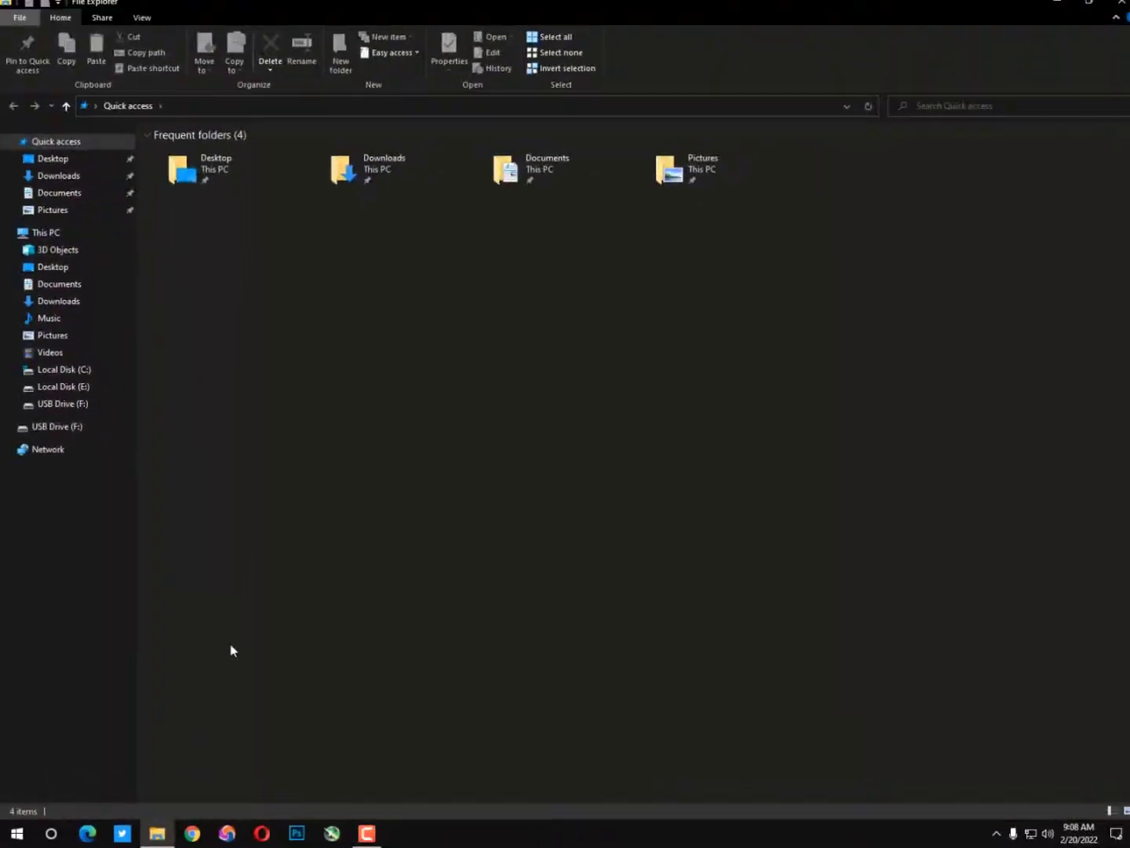
left_click(76, 392)
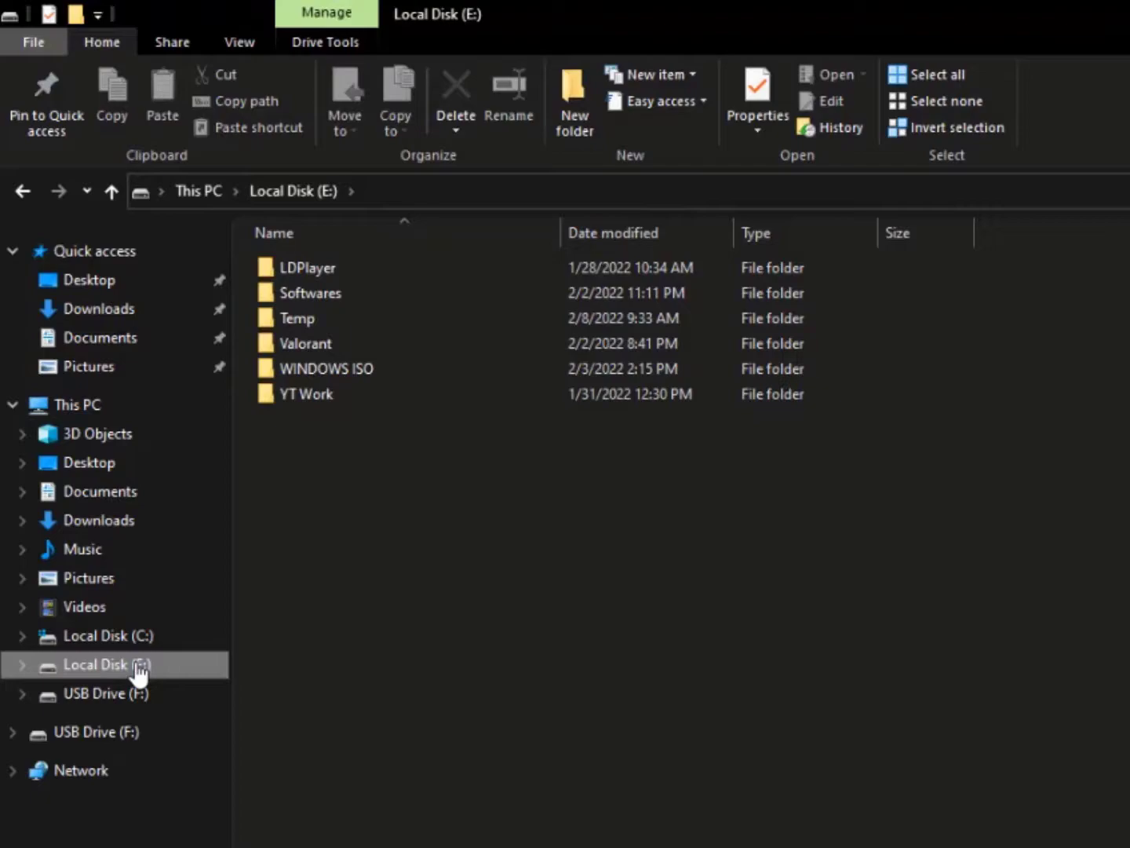
left_click(171, 635)
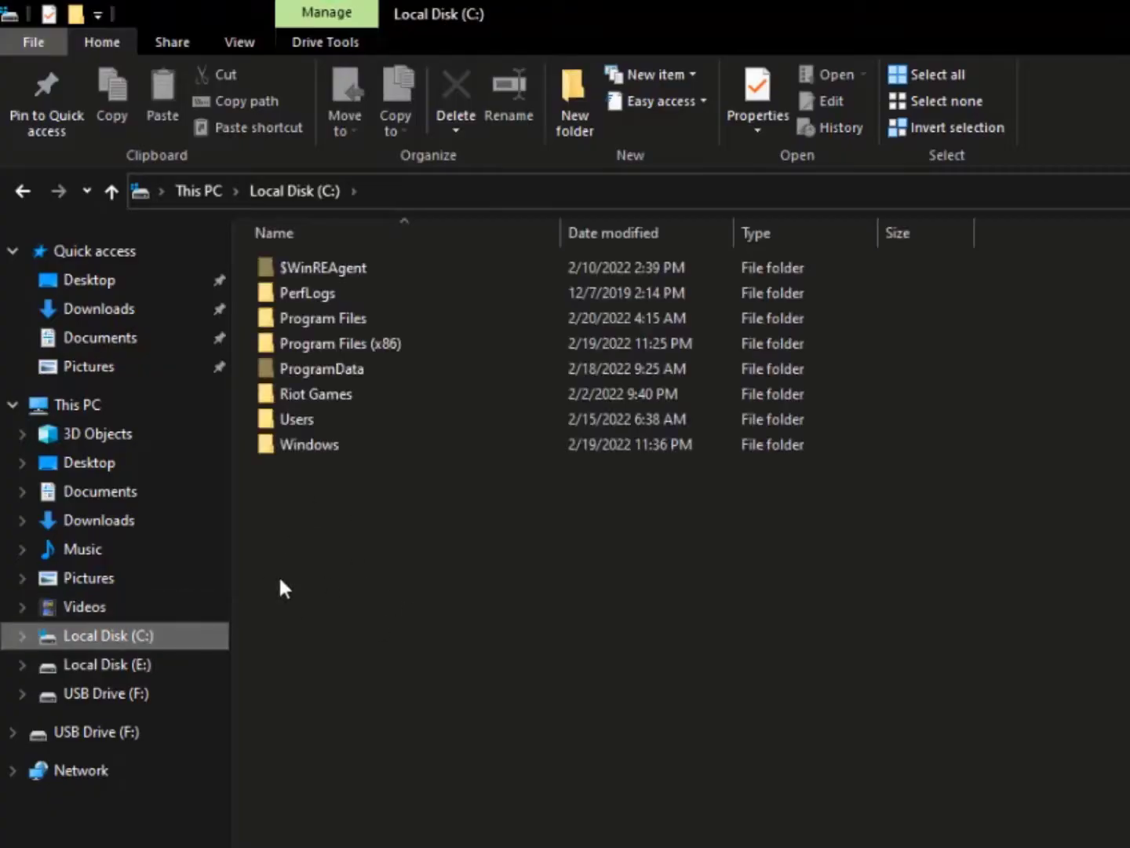
left_click(336, 393)
- Cut the VALORANT folder and paste it into Local Disk (E:)
left_click(327, 289)
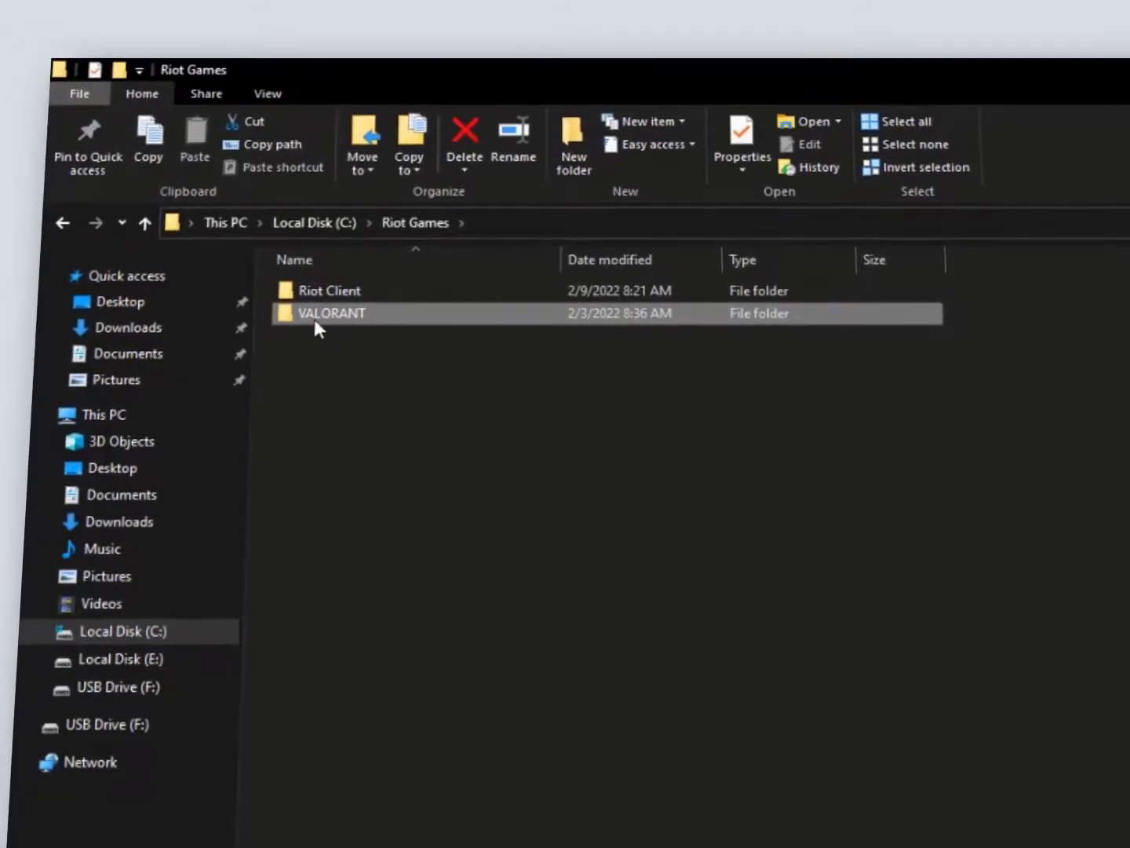
left_click(350, 350)
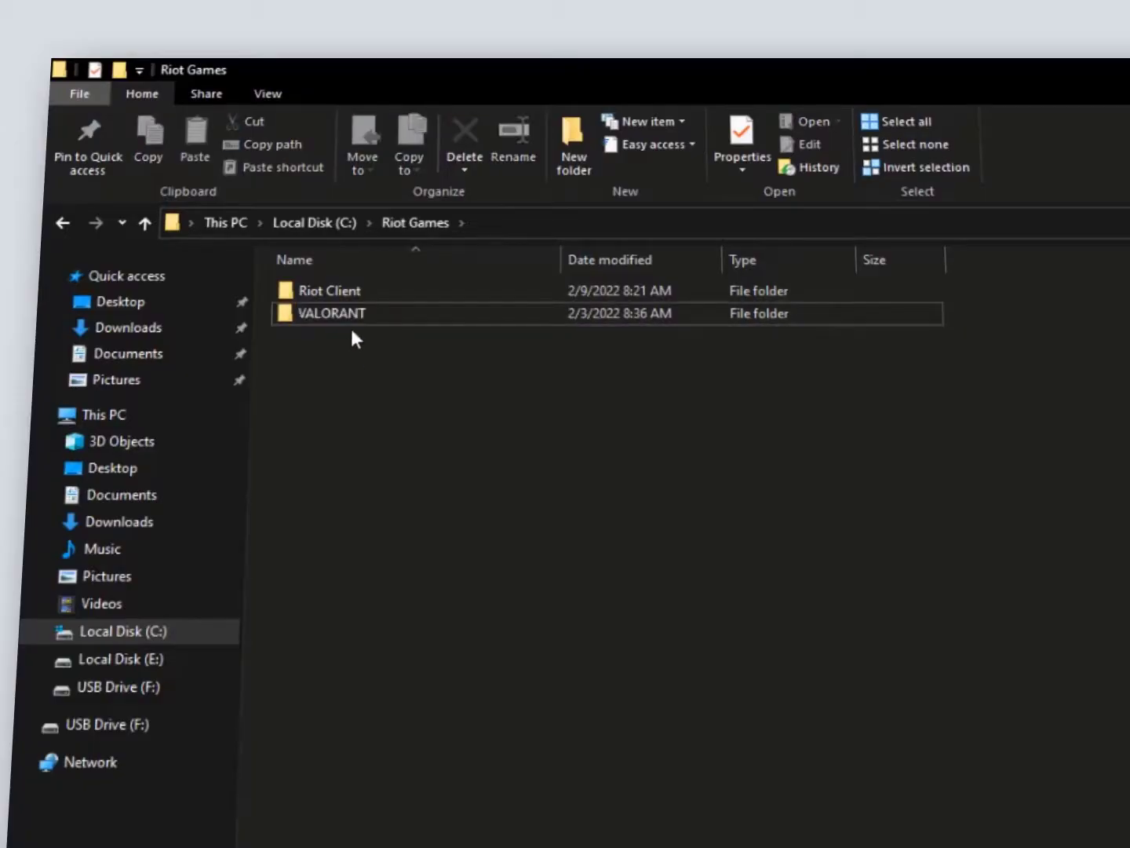
left_click(352, 319)
key("shift+F10")
left_click(430, 676)
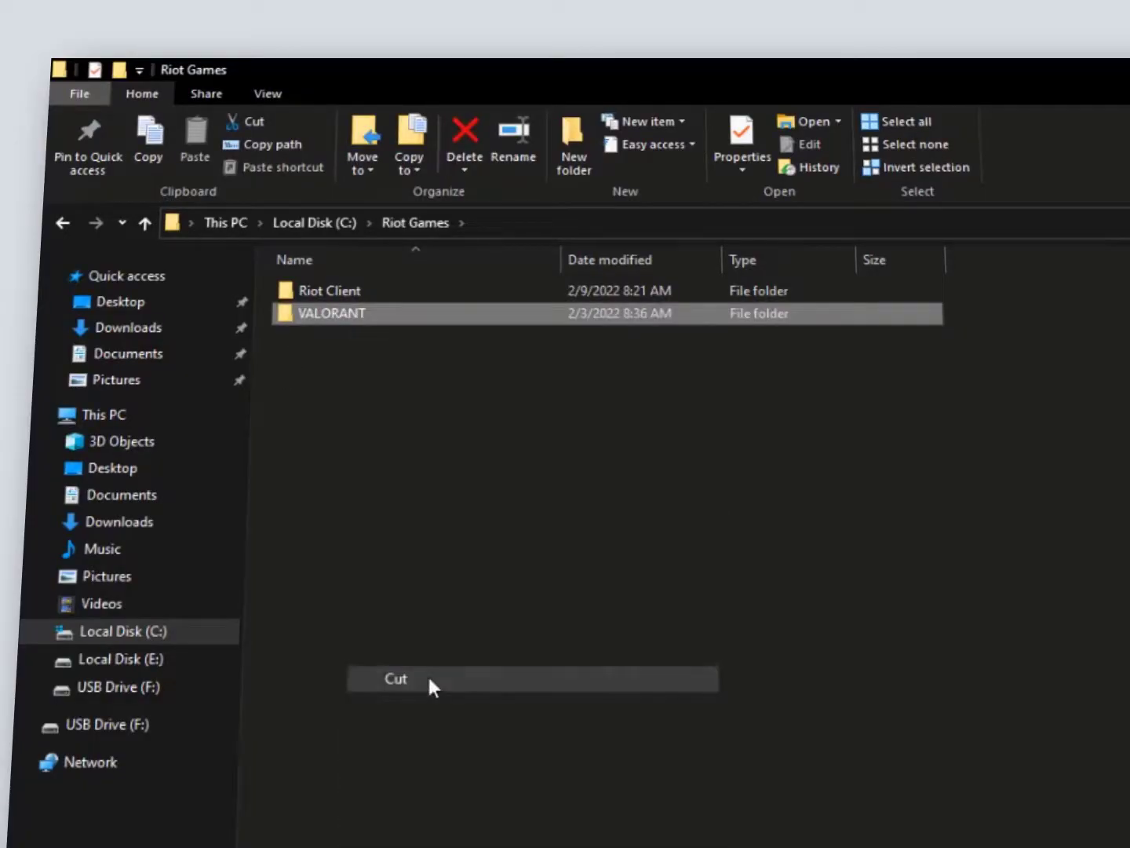
left_click(169, 661)
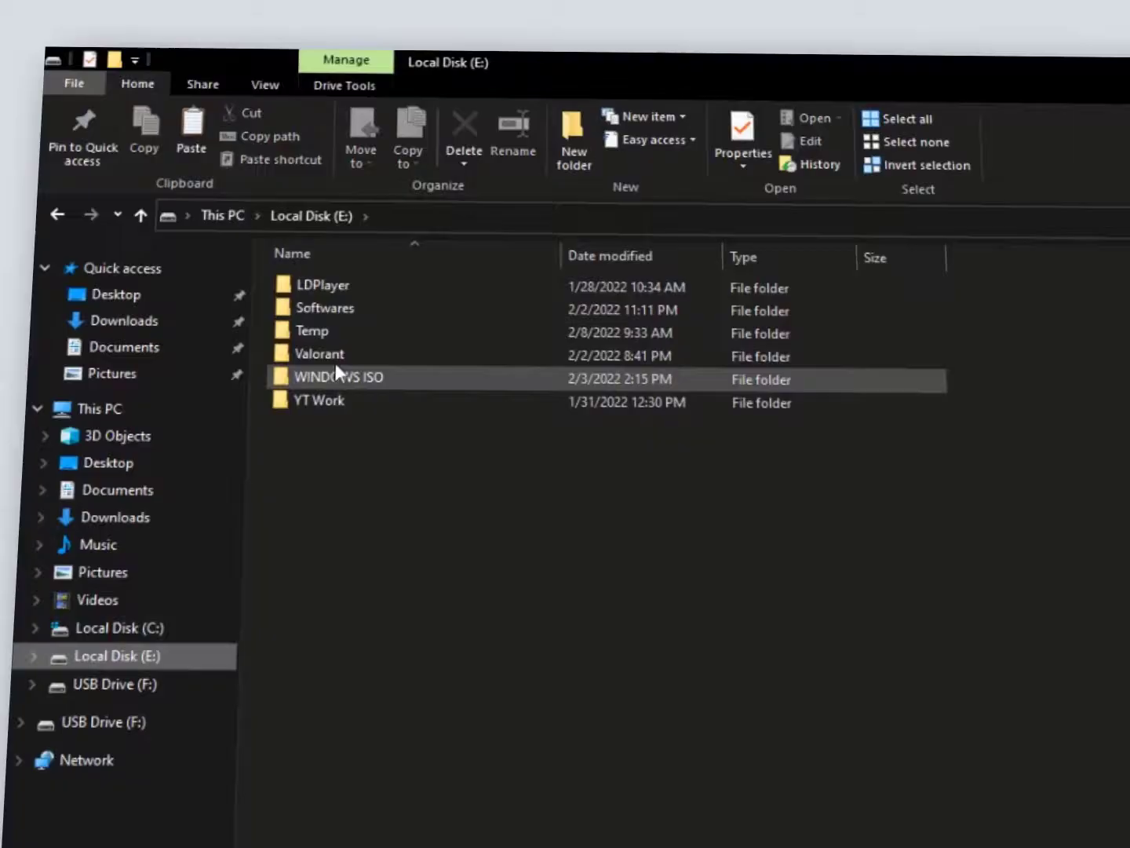
right_click(410, 460)
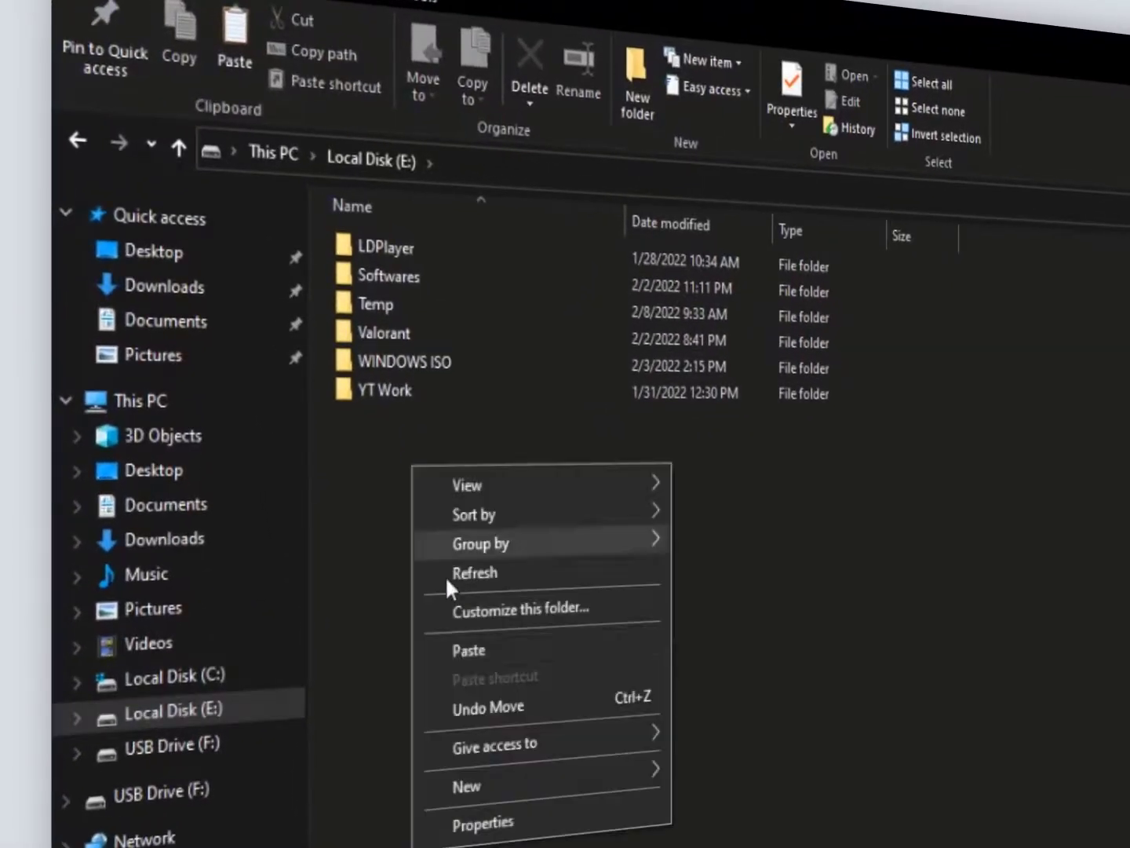
left_click(500, 646)
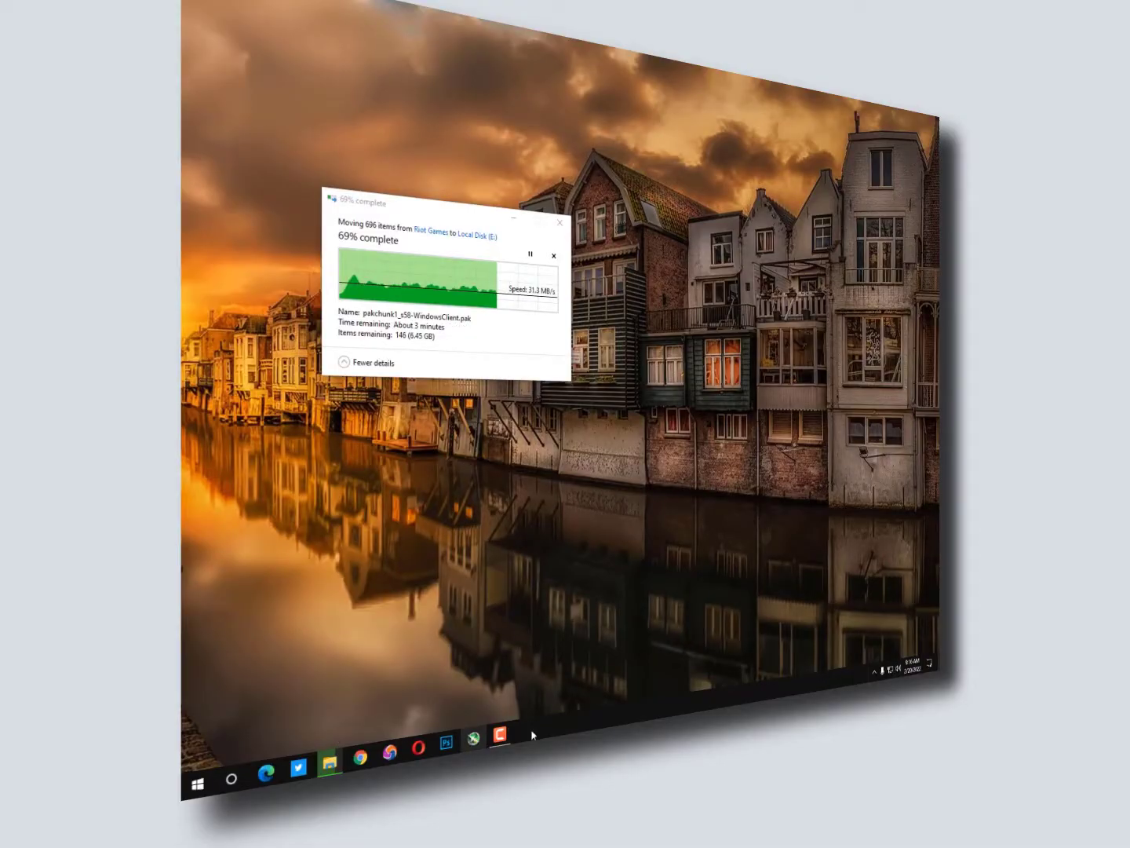
- Exit Riot Vanguard from its tray icon and confirm the shutdown warning
left_click(872, 672)
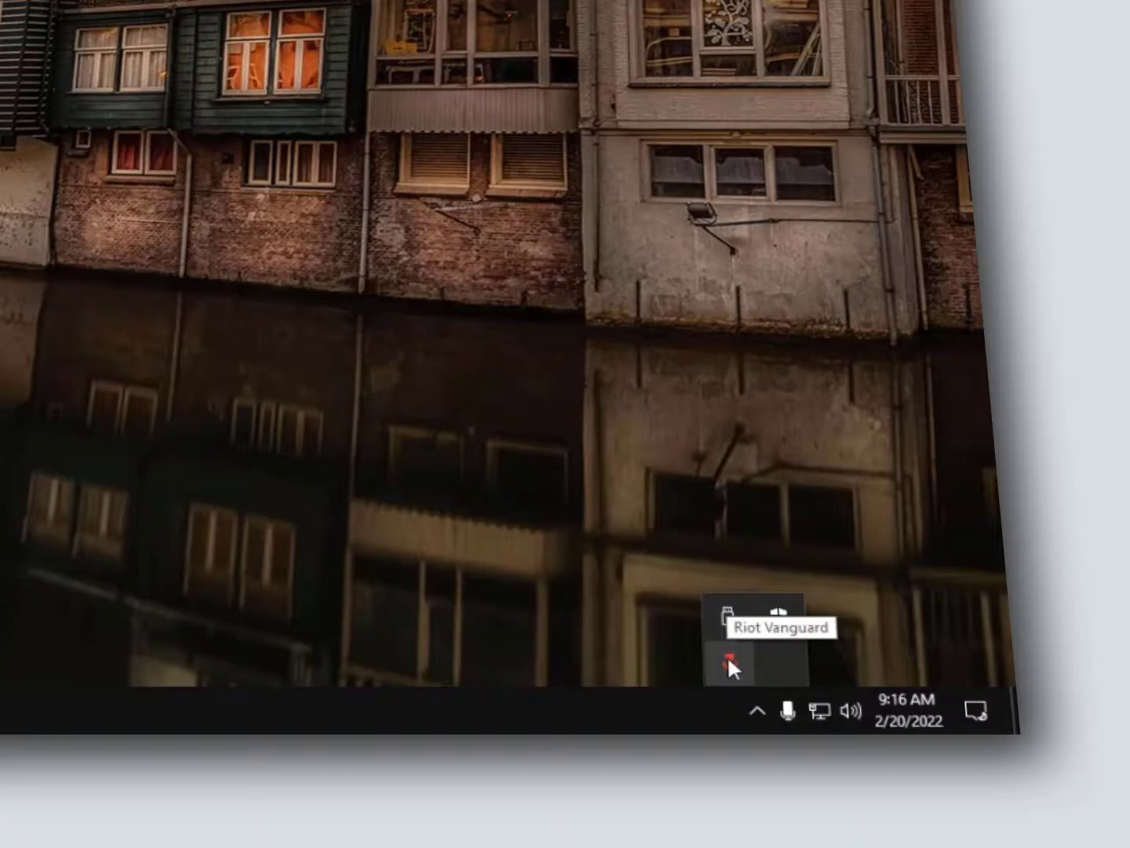
right_click(728, 666)
mouse_move(785, 654)
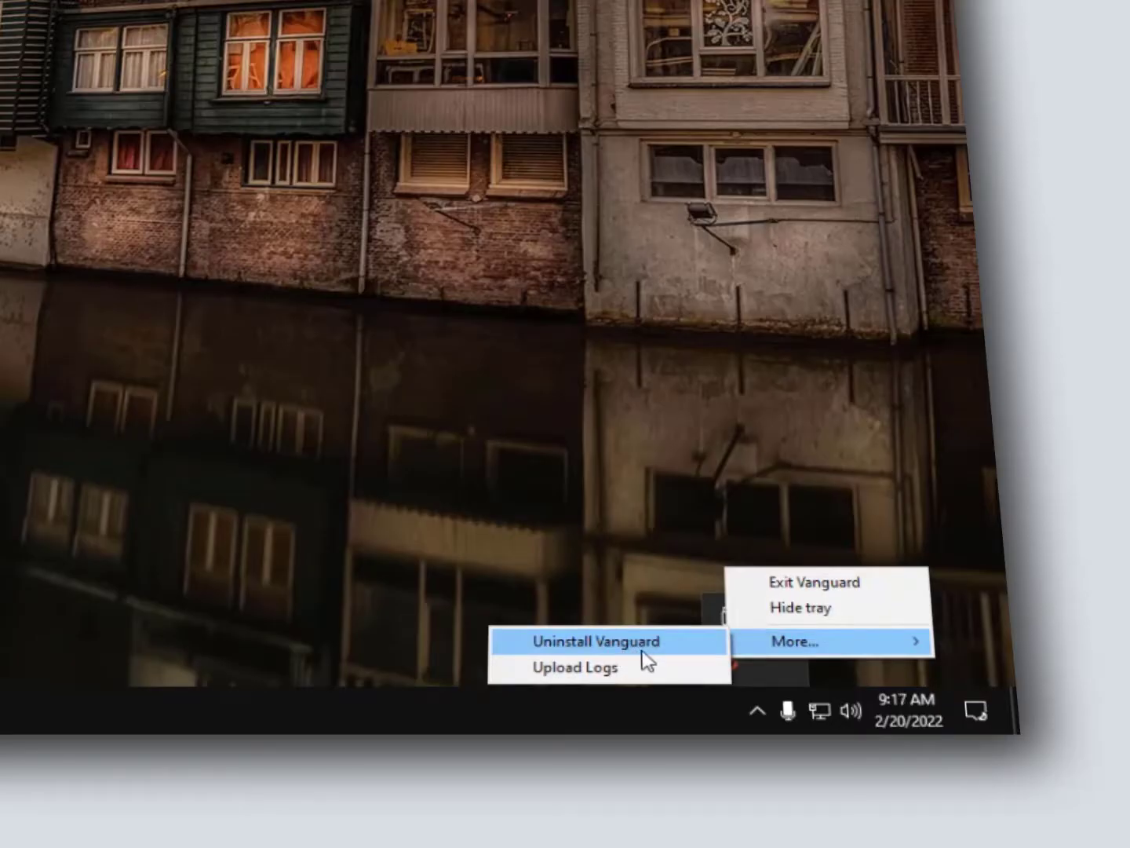
left_click(830, 585)
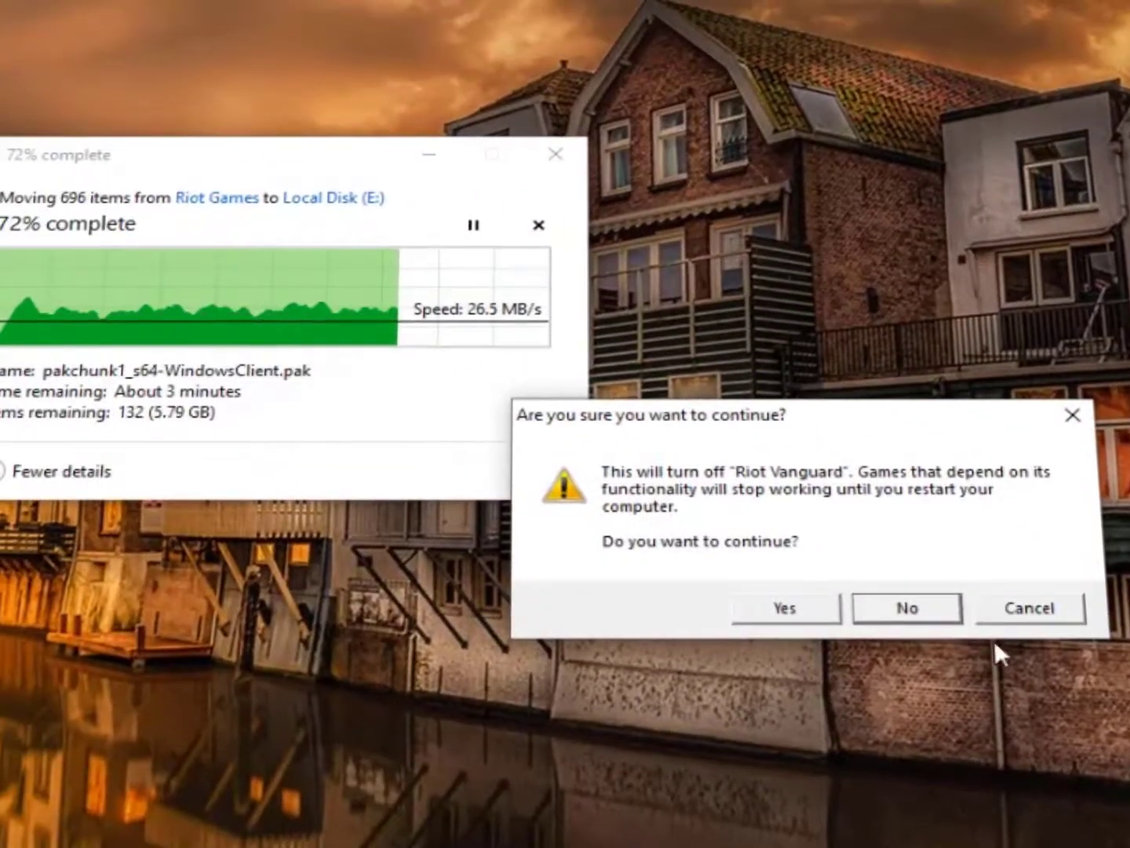
left_click_drag(898, 424, 1087, 343)
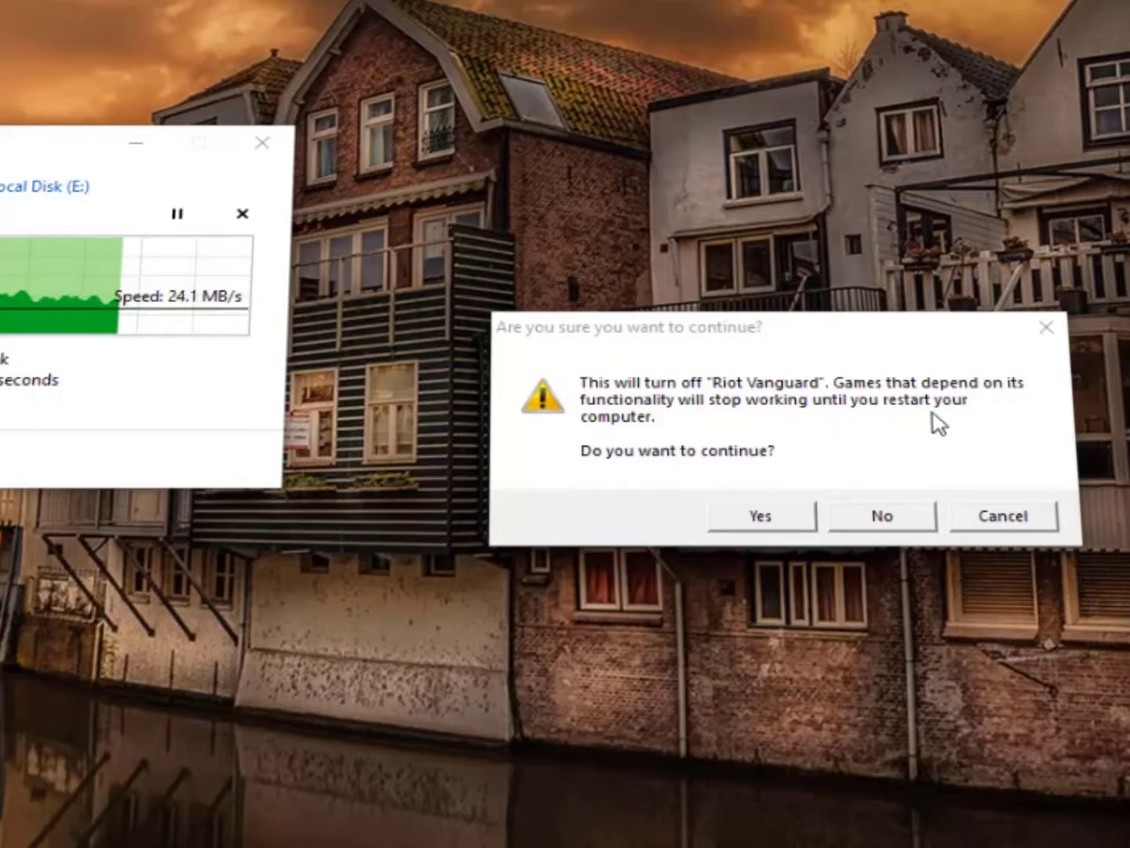
left_click(782, 524)
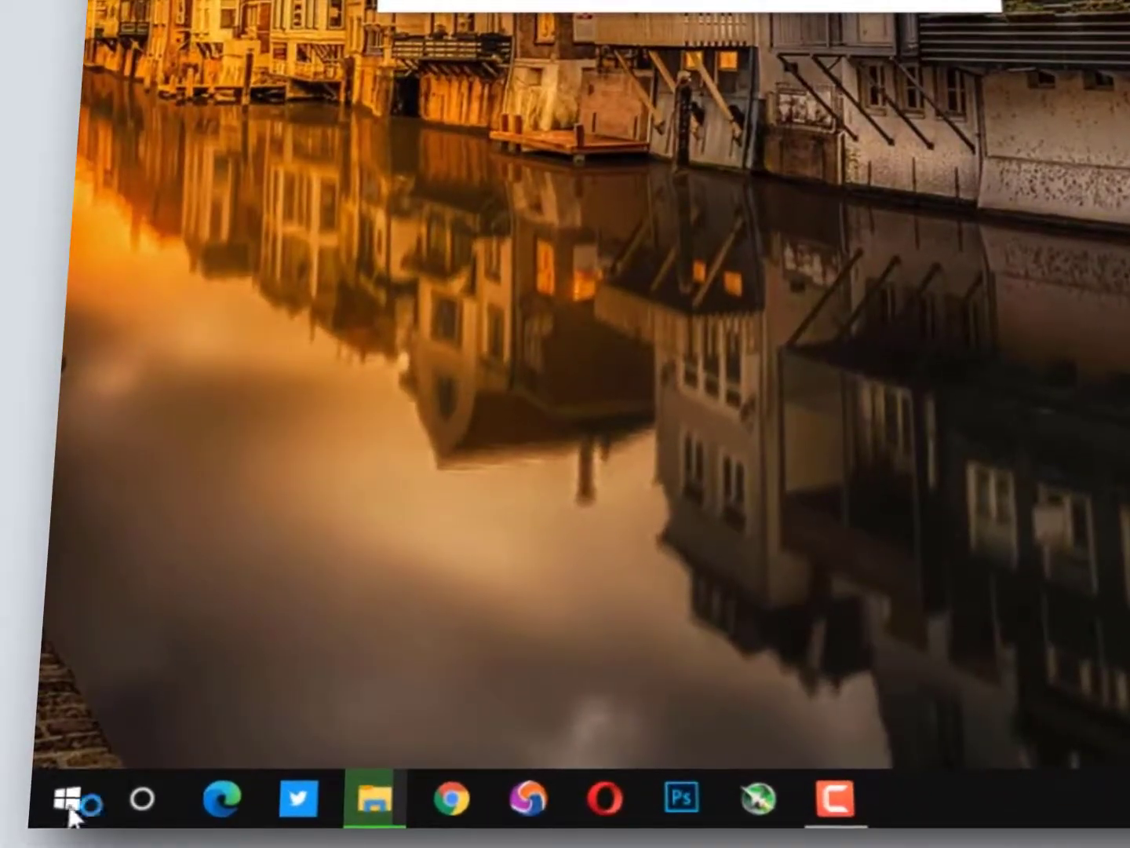
- Search the Start menu for 'services' and launch the Services app
left_click(69, 800)
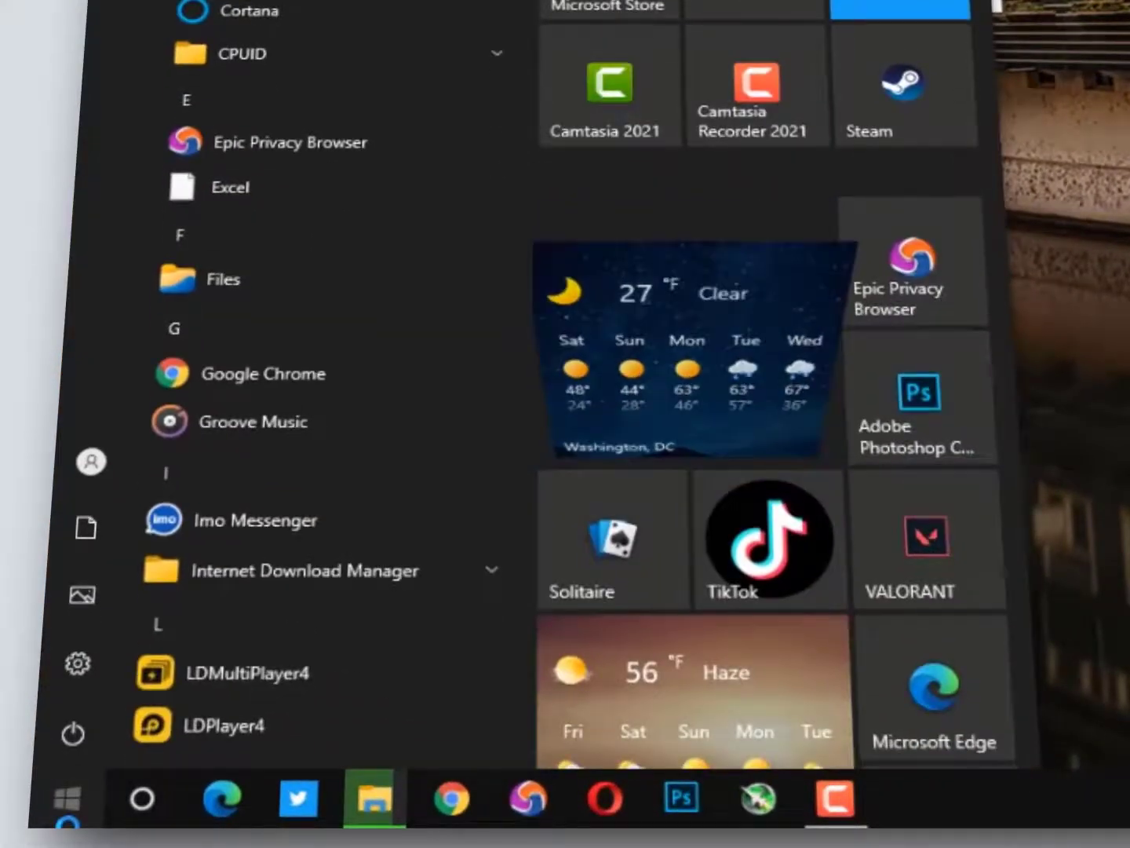
type("service")
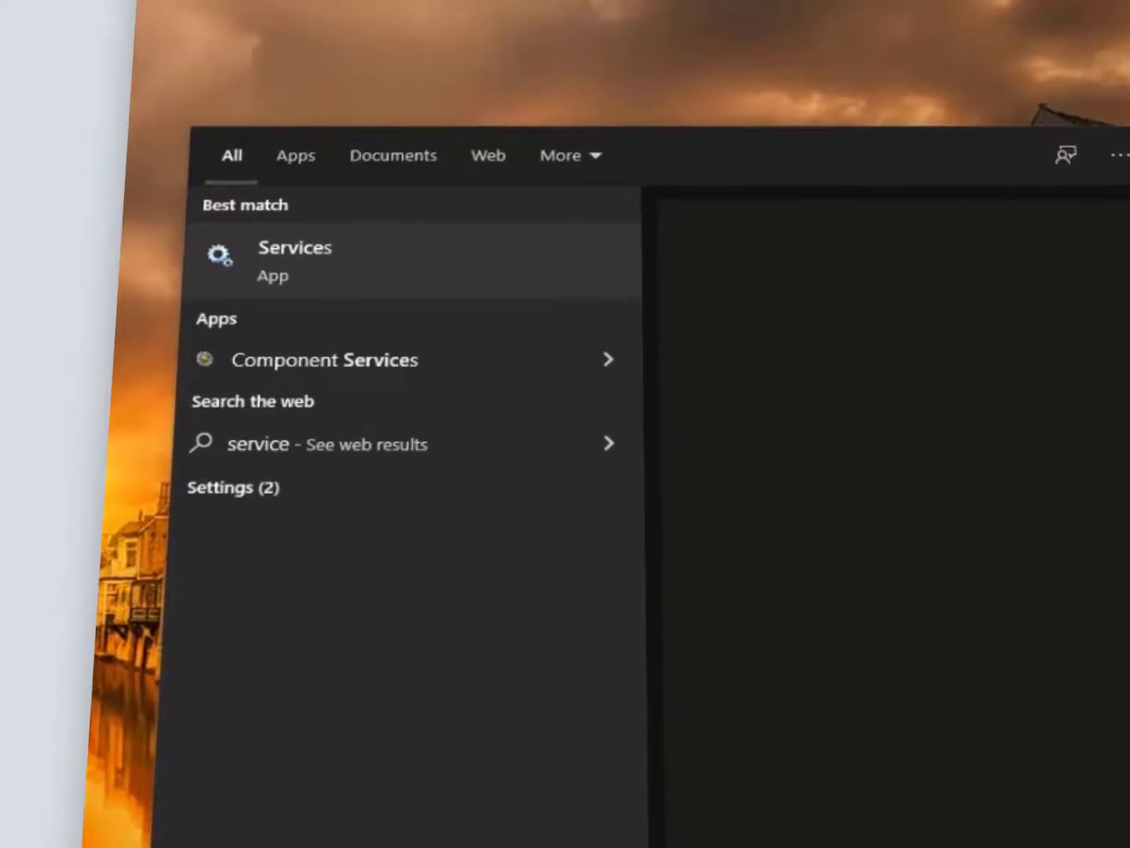
type("s")
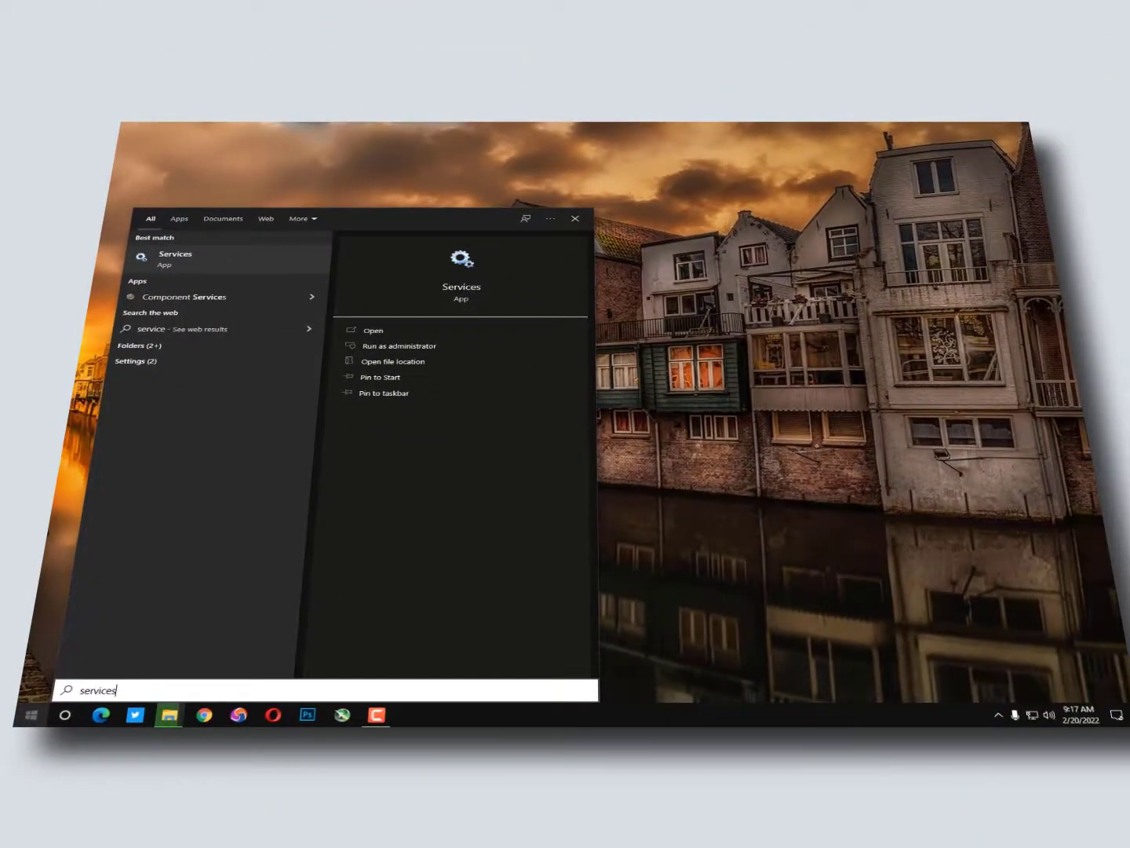
key("Return")
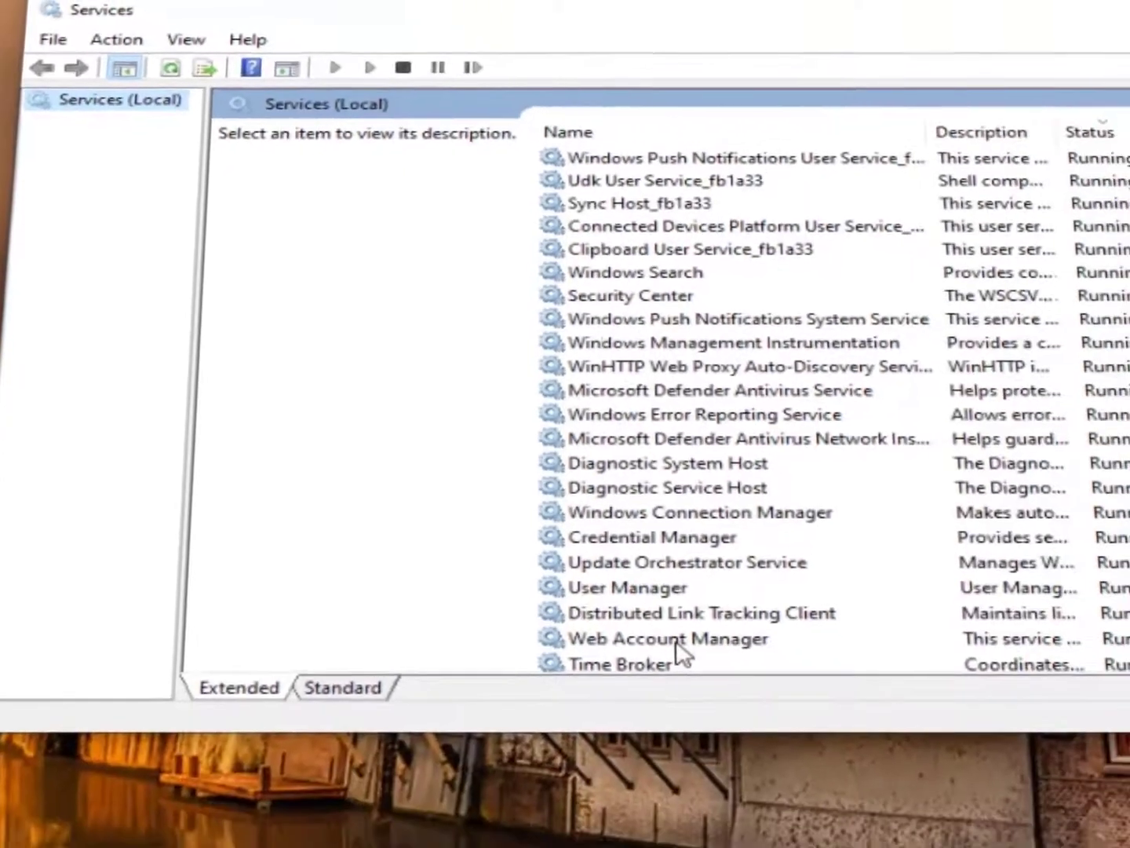
- Locate the vgc service in the Services list and open its Properties
left_click(786, 751)
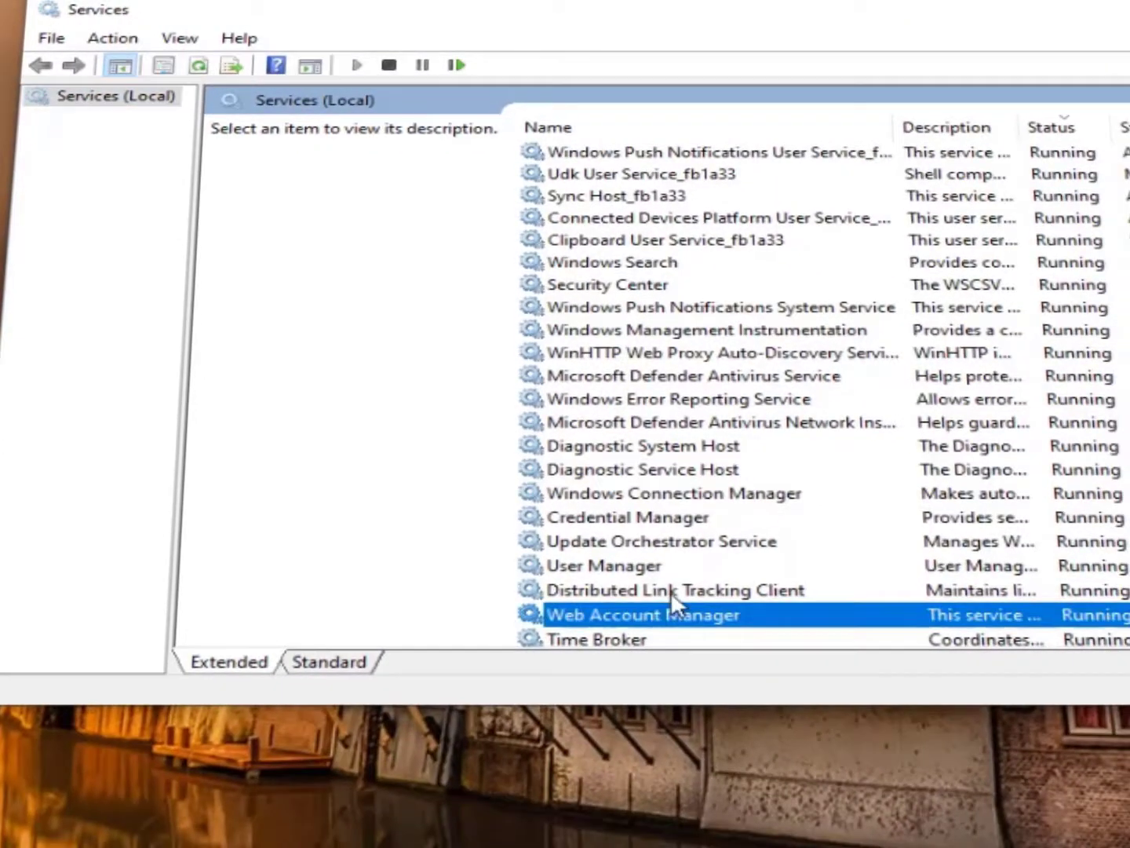
scroll(669, 487, "down", 8)
left_click(664, 476)
key("Down")
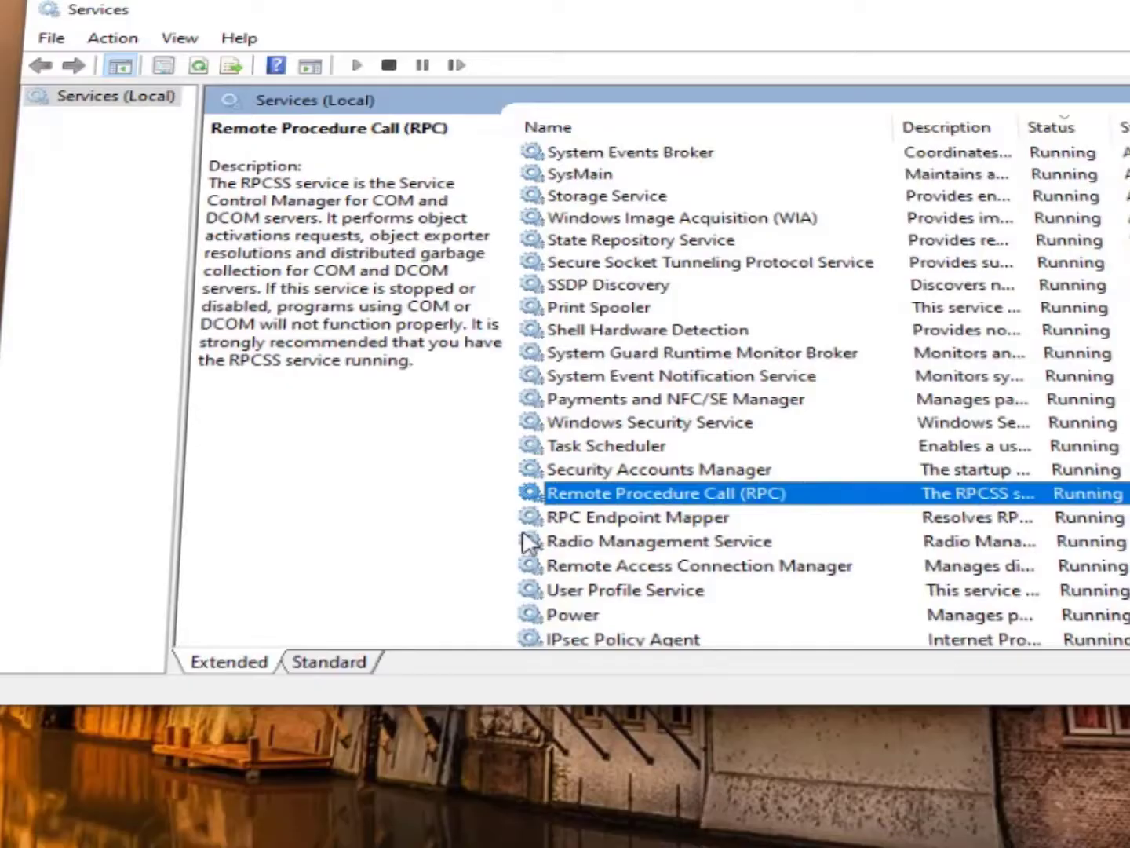
key("v")
left_click(588, 361)
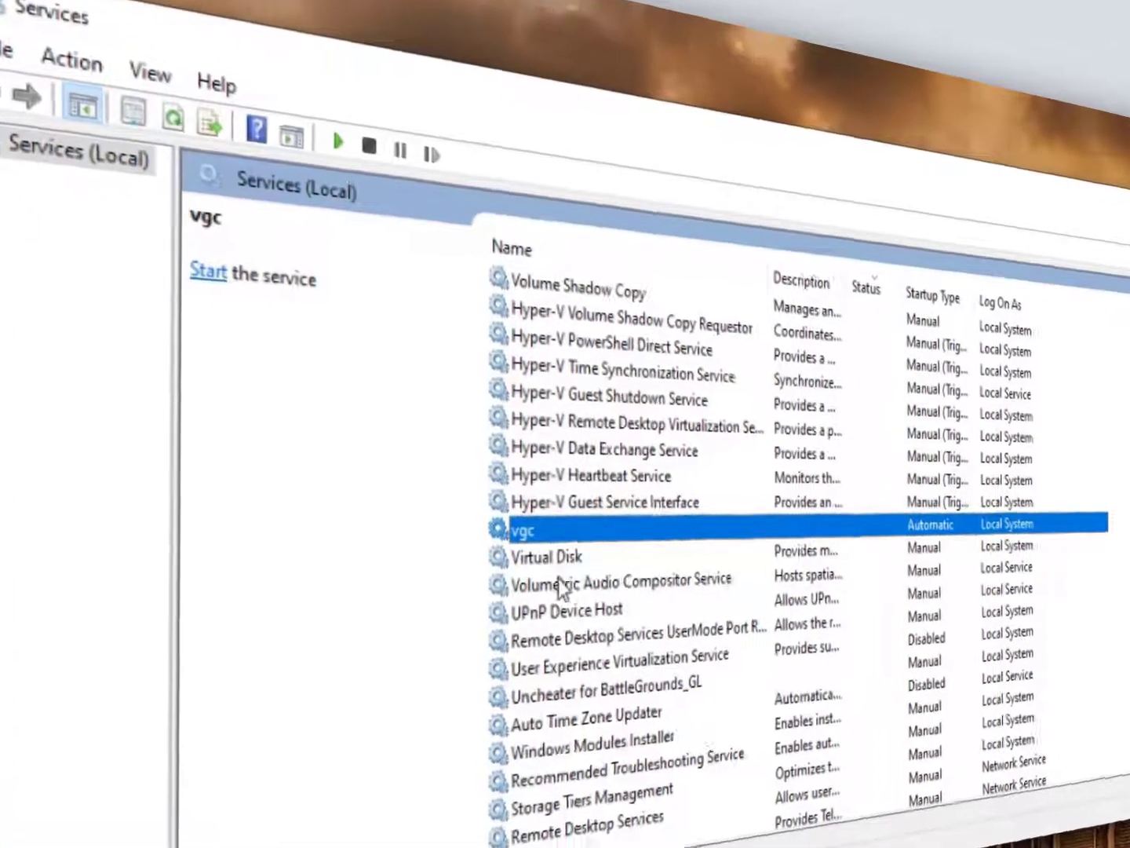
right_click(583, 547)
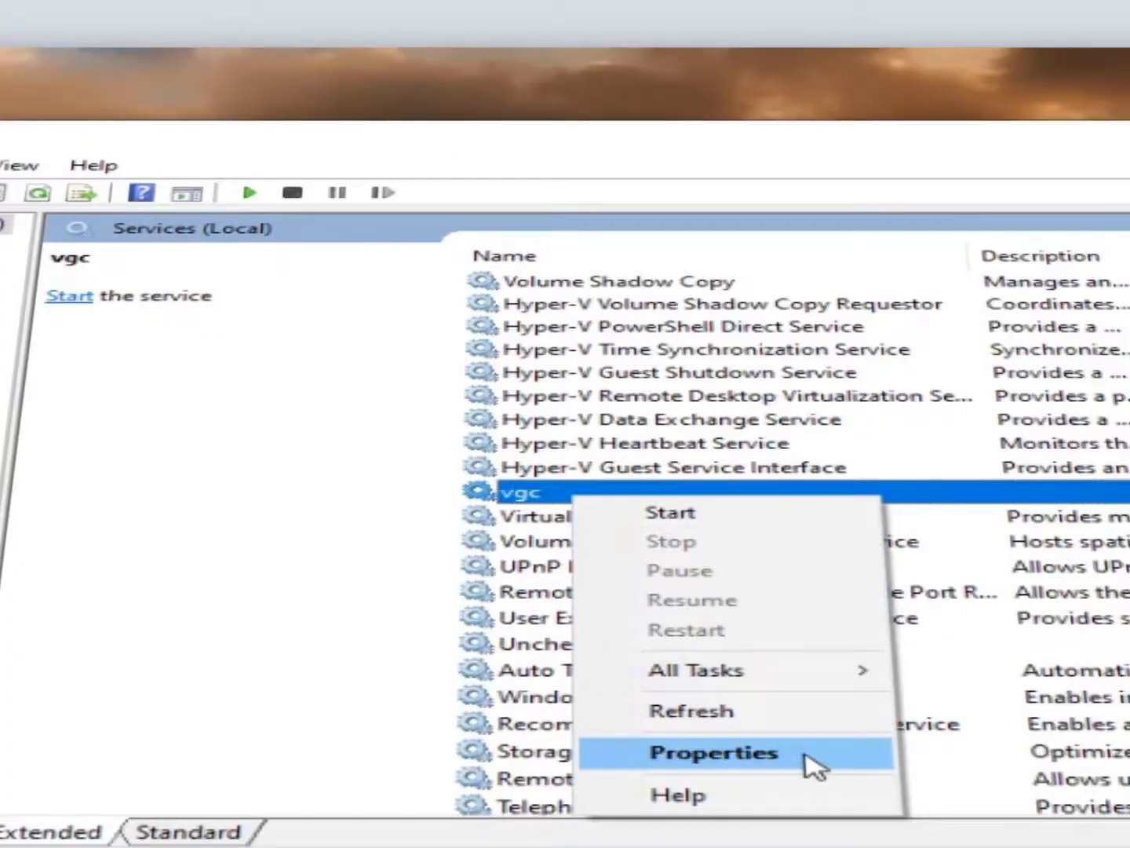
left_click(813, 765)
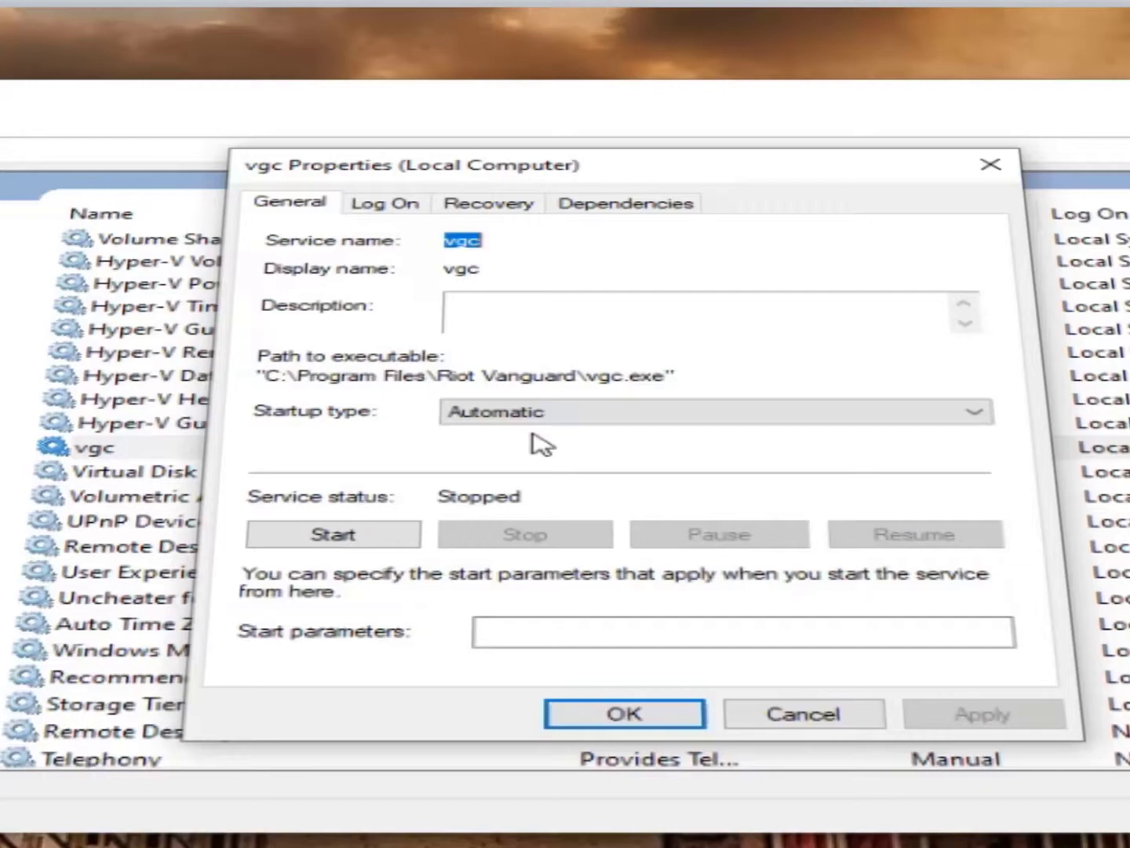
- Set the vgc startup type to Disabled and apply it
left_click(553, 416)
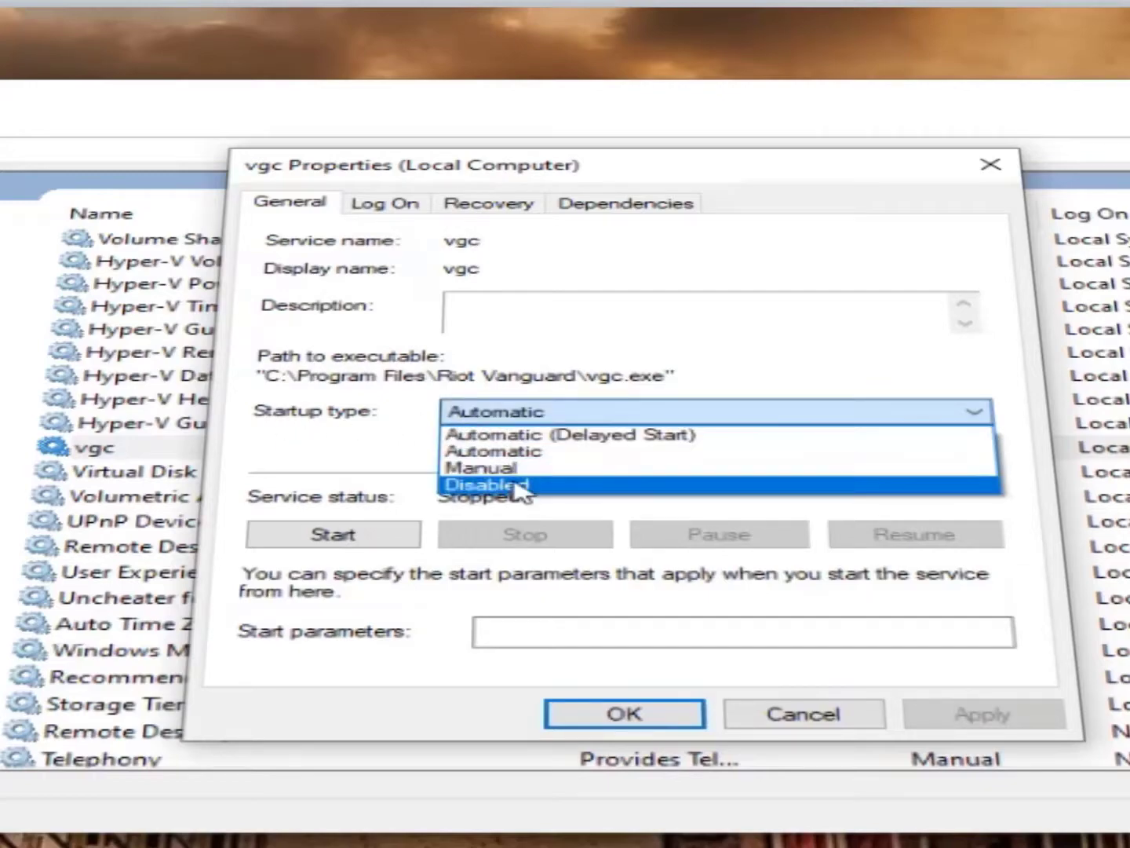
left_click(521, 487)
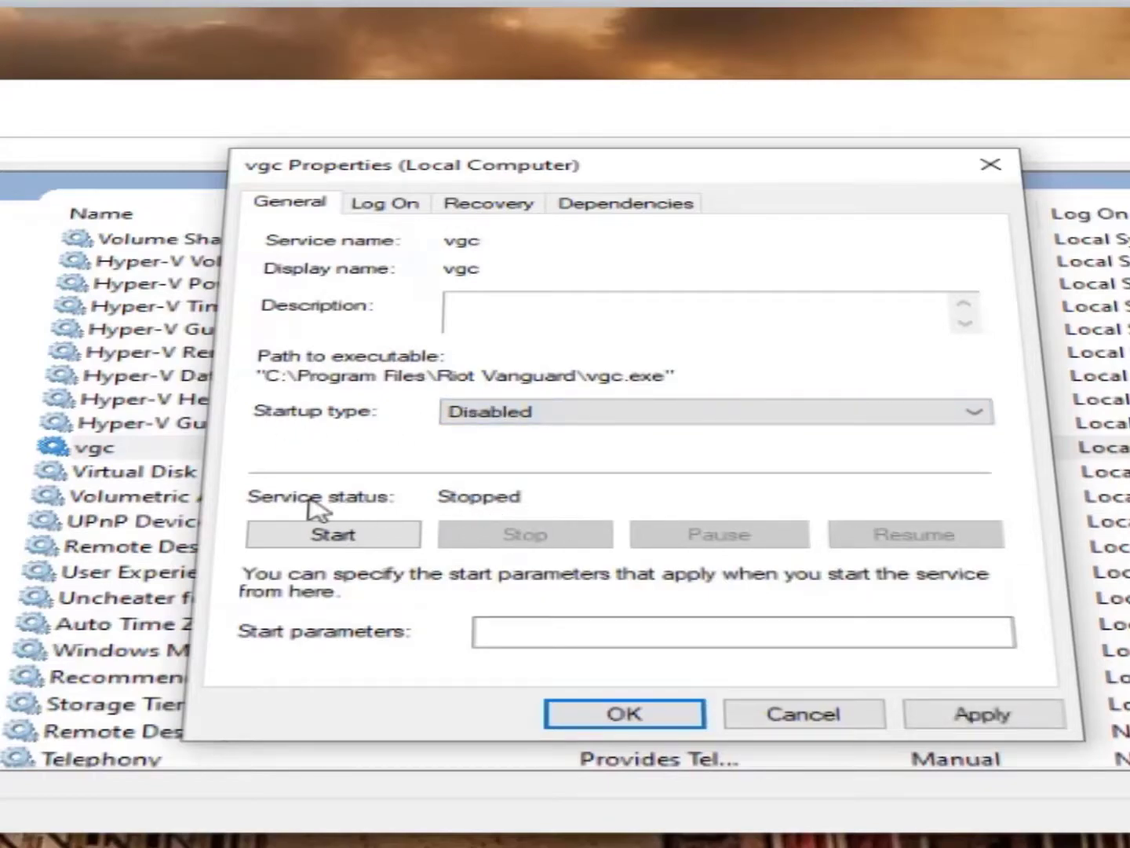
left_click(950, 716)
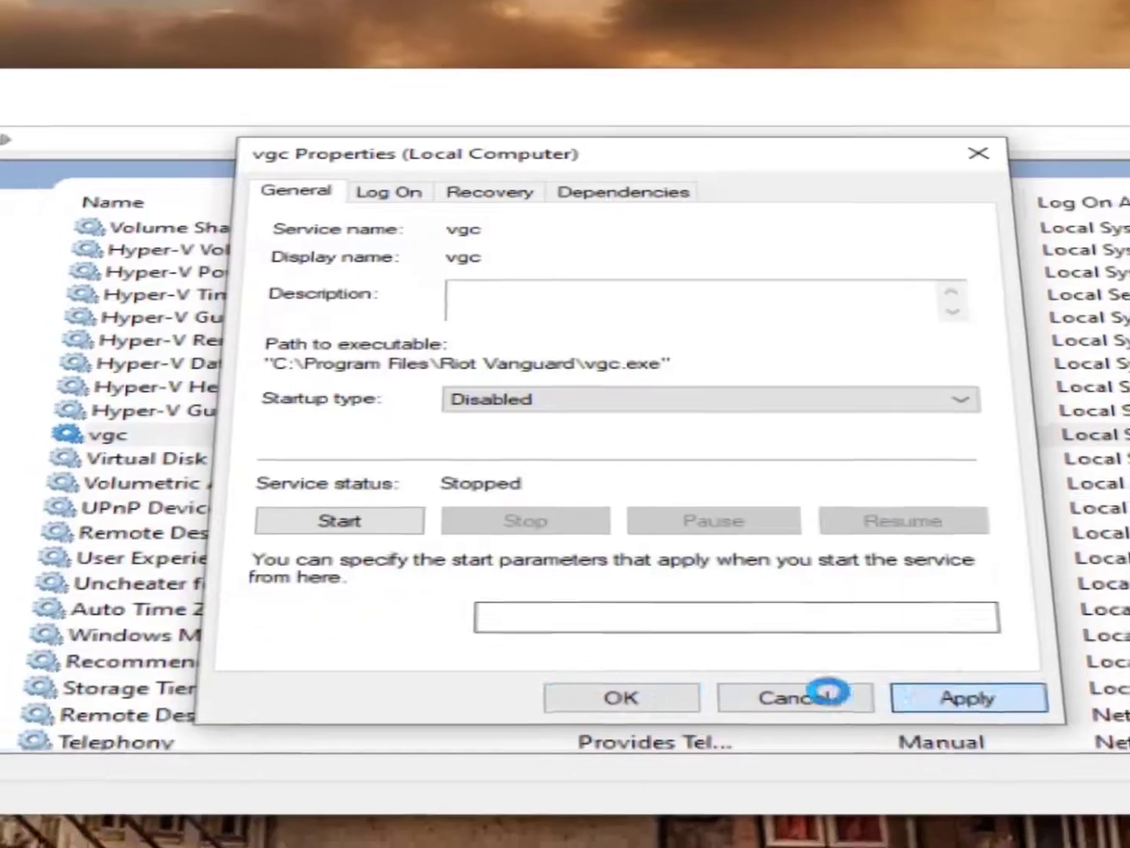
- Close vgc Properties and Services, then open This PC from a Start search
left_click(621, 697)
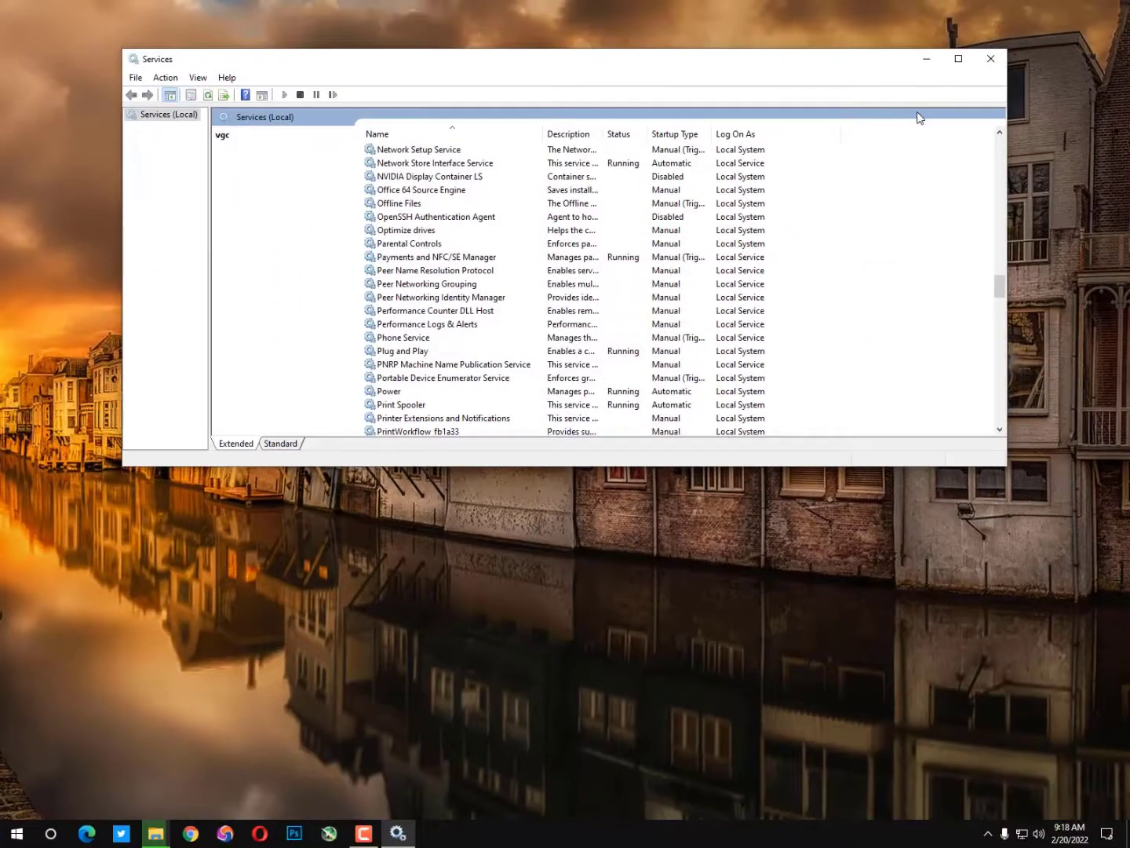
left_click(991, 60)
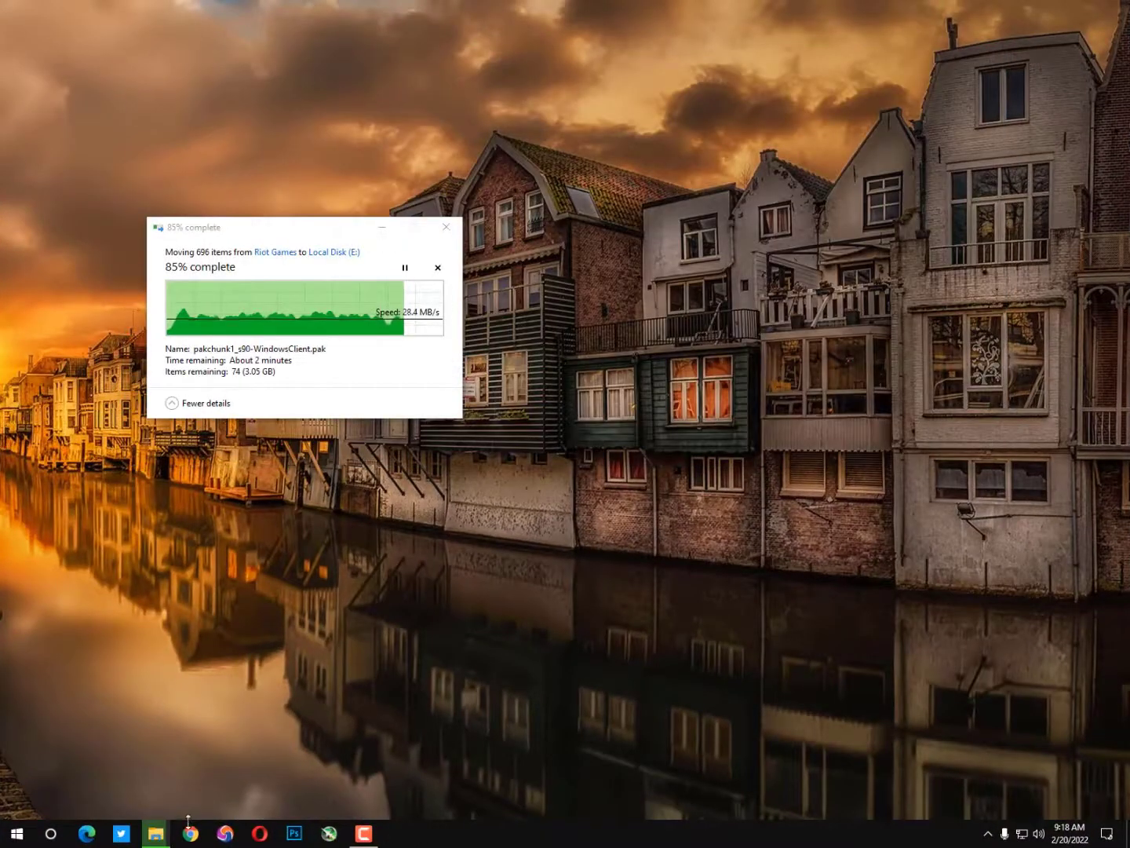
key("super")
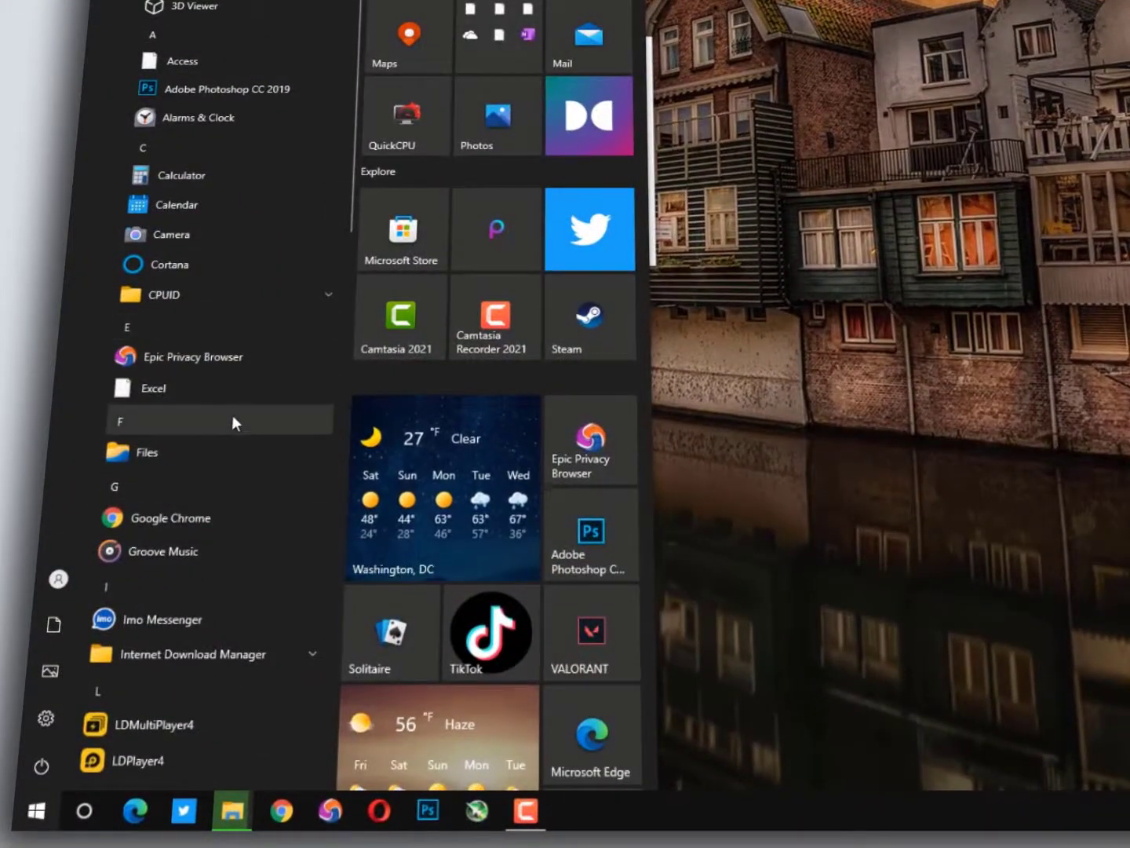
type("this pc")
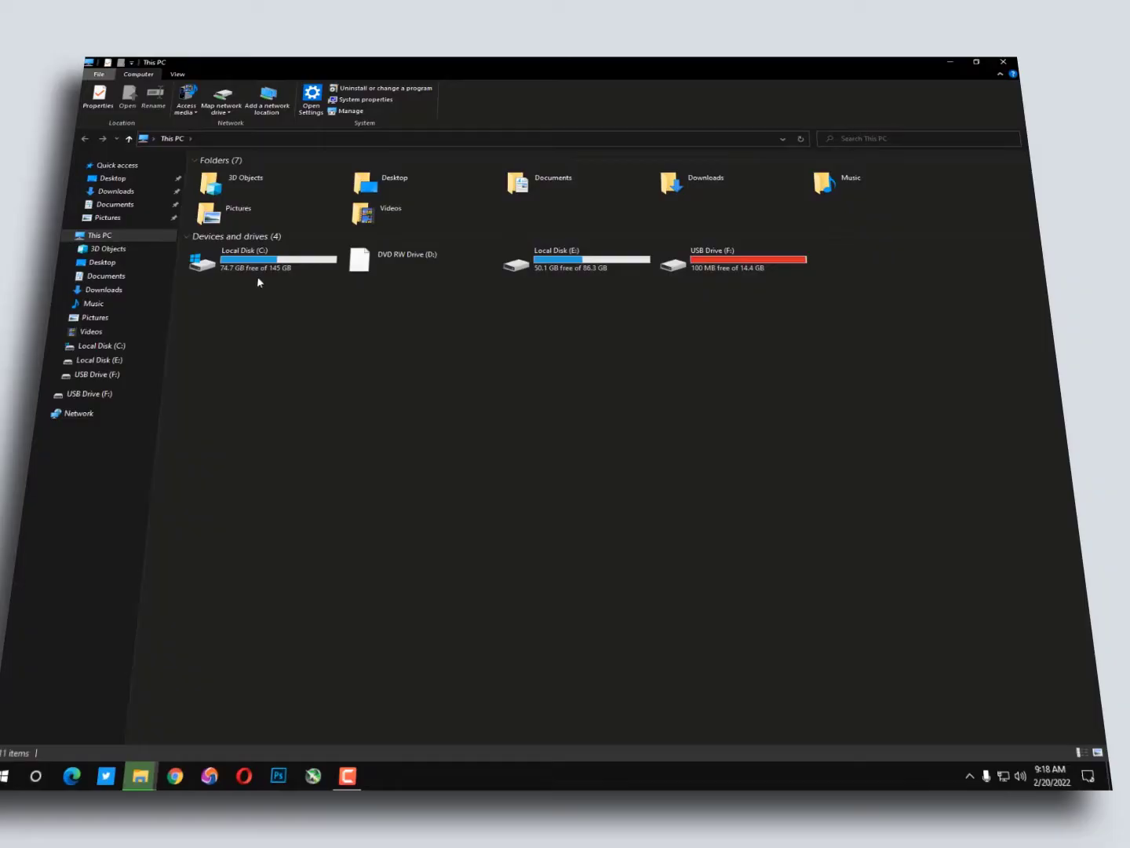
left_click(256, 267)
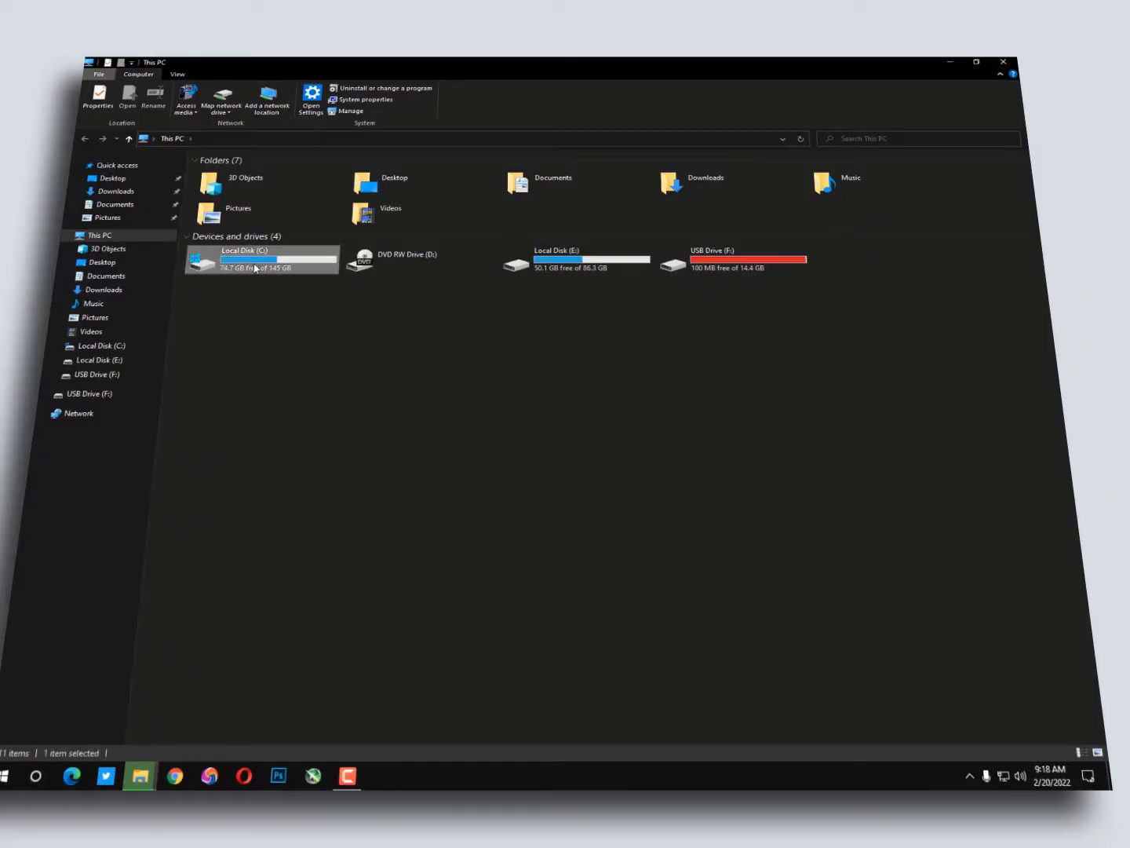
- Delete the Riot Vanguard folder from C:\Program Files
double_click(244, 268)
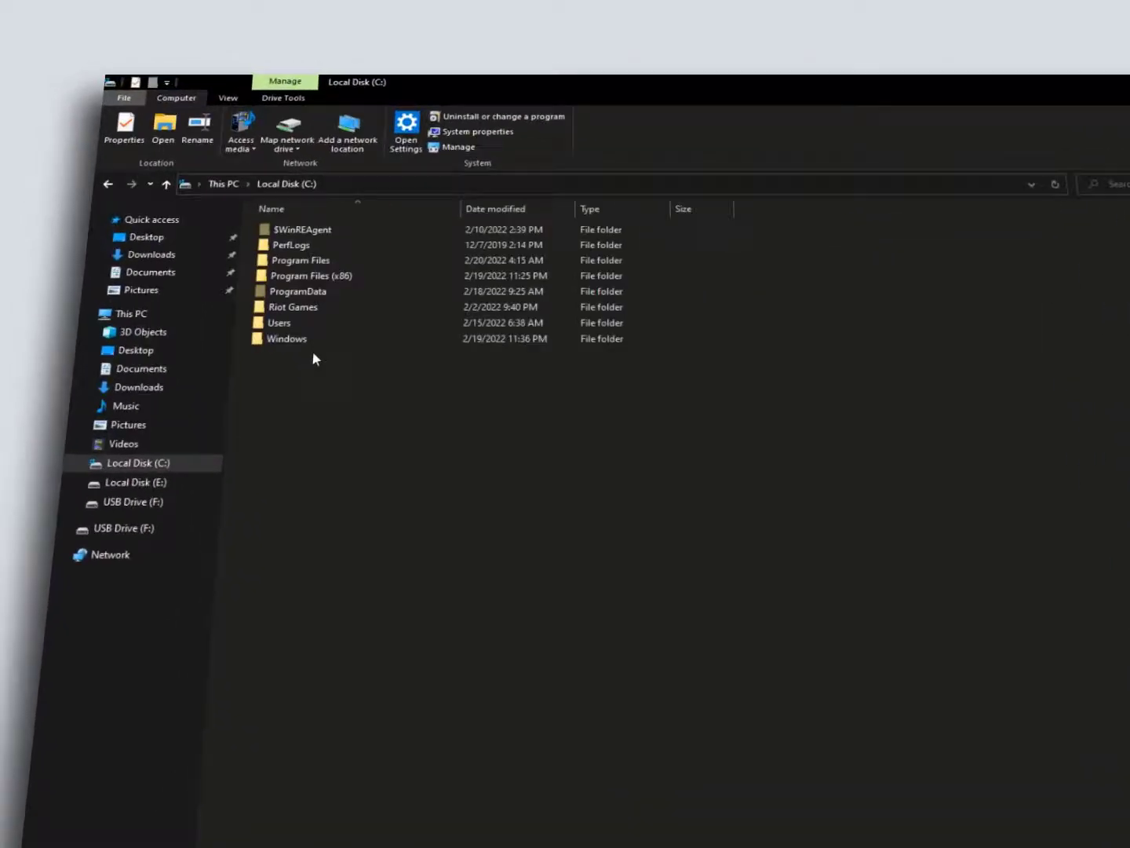
double_click(531, 429)
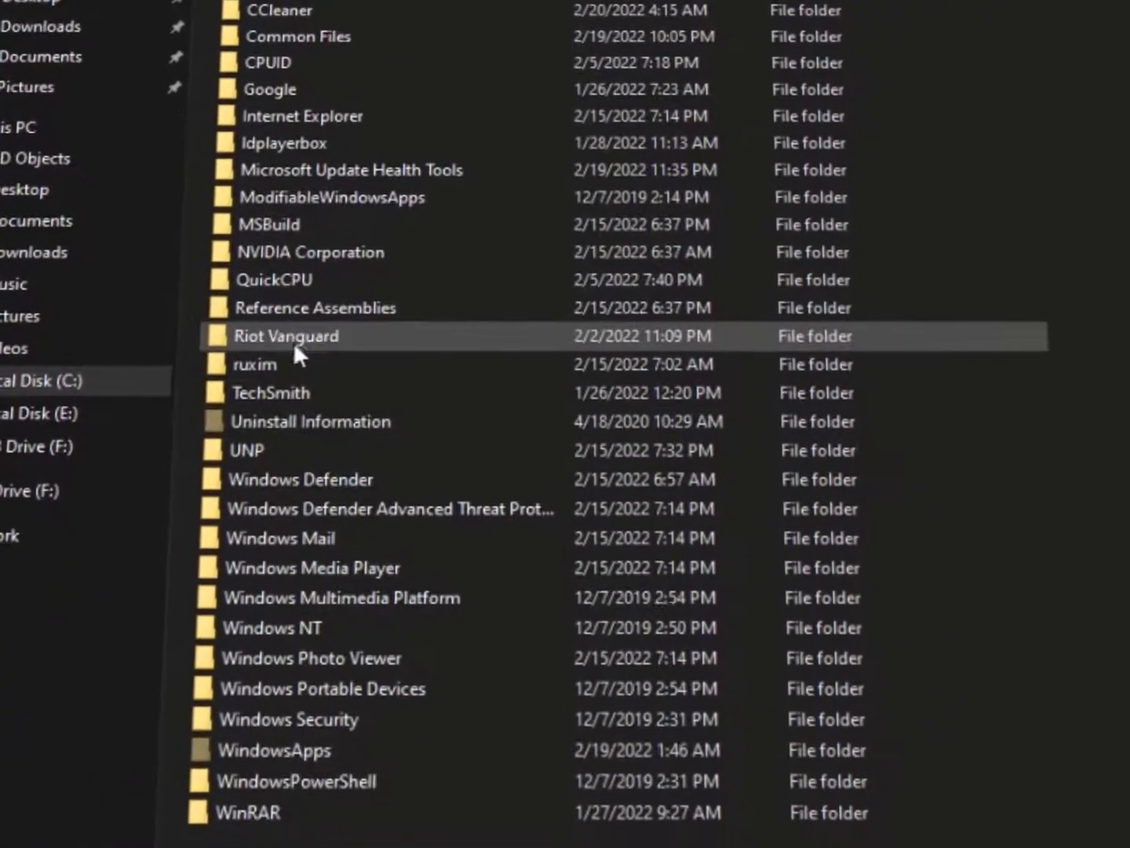
left_click(343, 457)
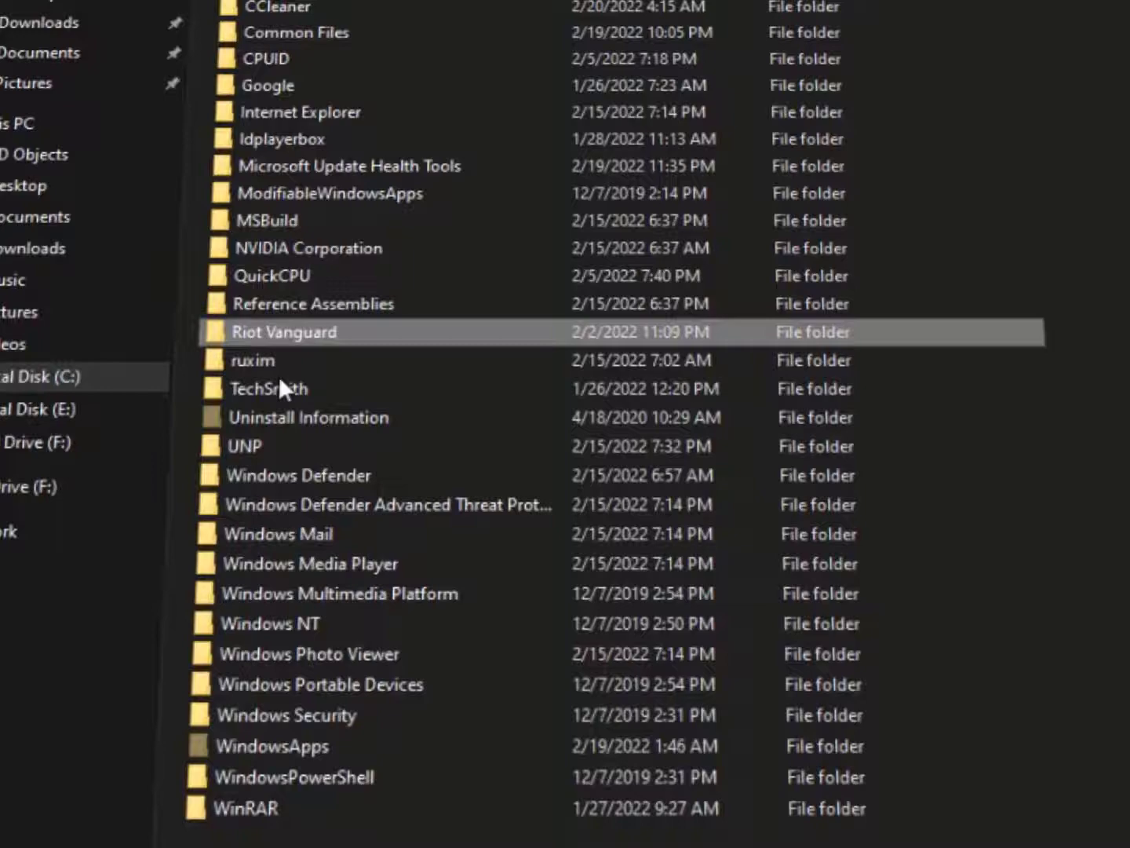
right_click(275, 331)
left_click(396, 716)
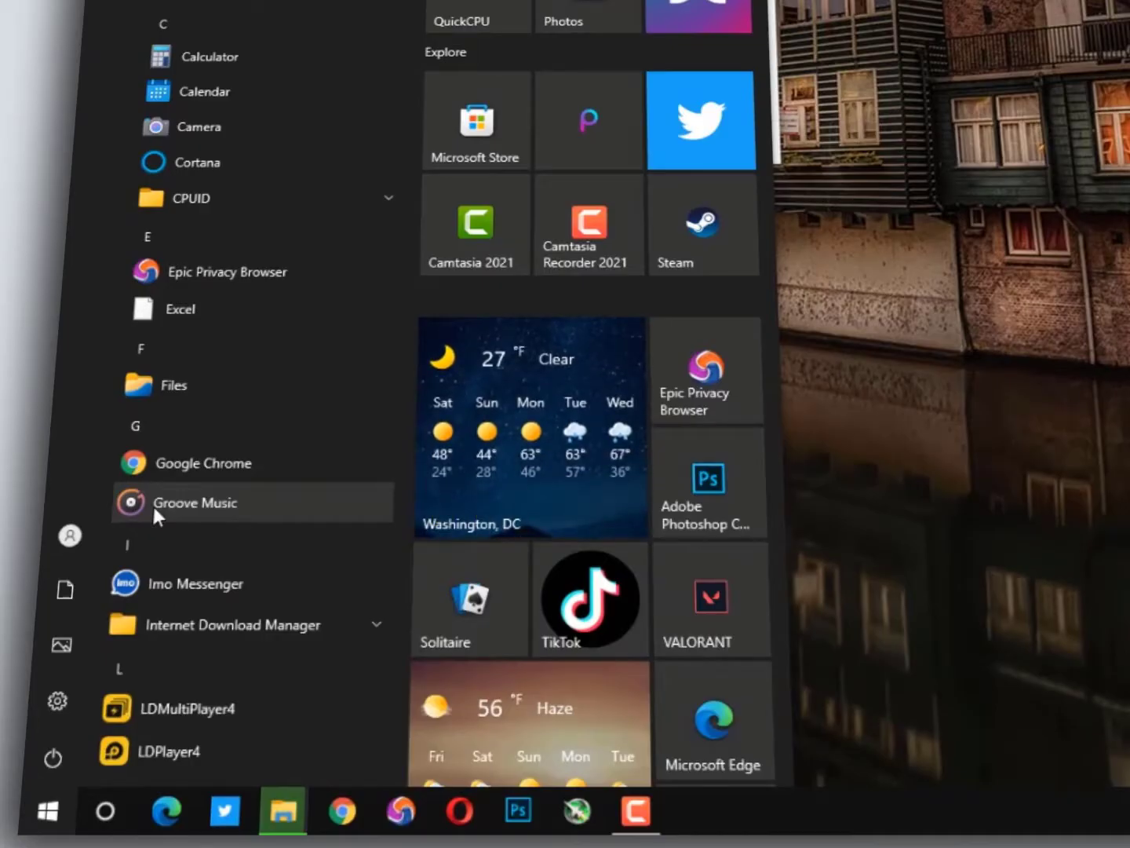
- Uninstall Riot Vanguard through Control Panel's installed programs list, confirming with Yes
type("u")
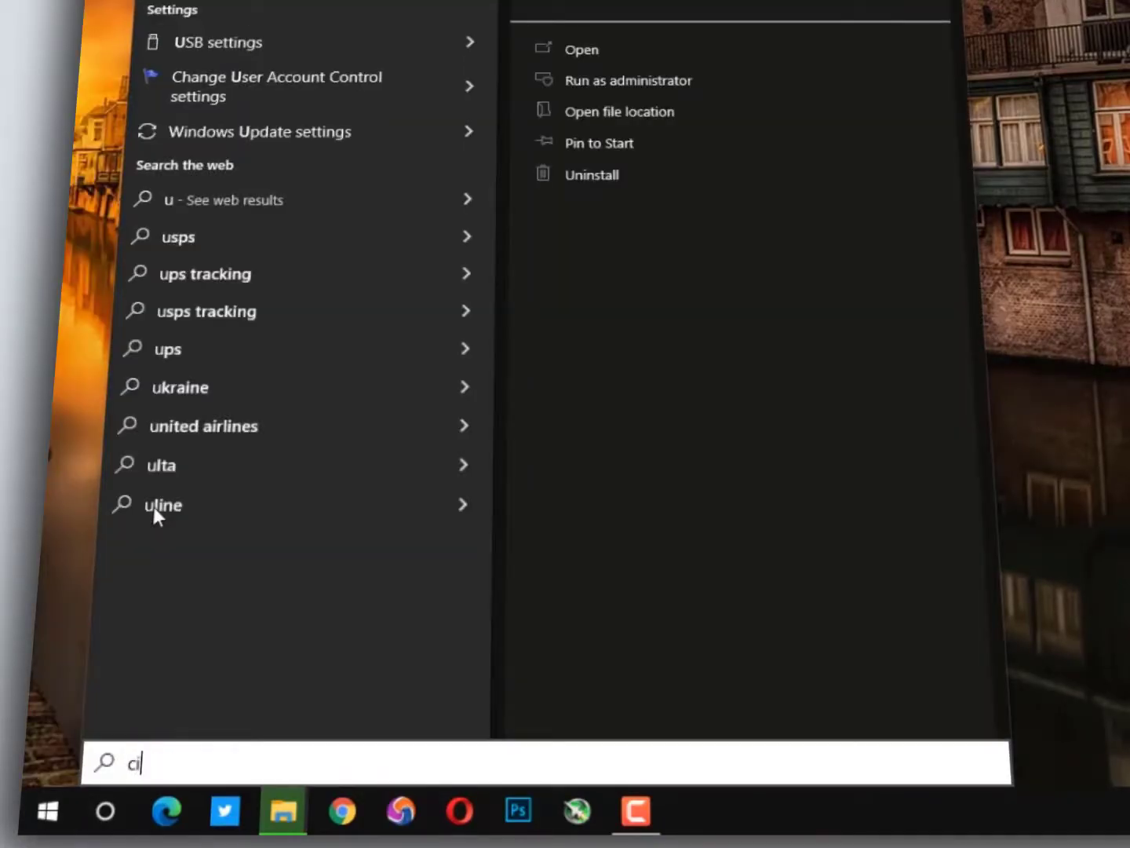
type("ontrol")
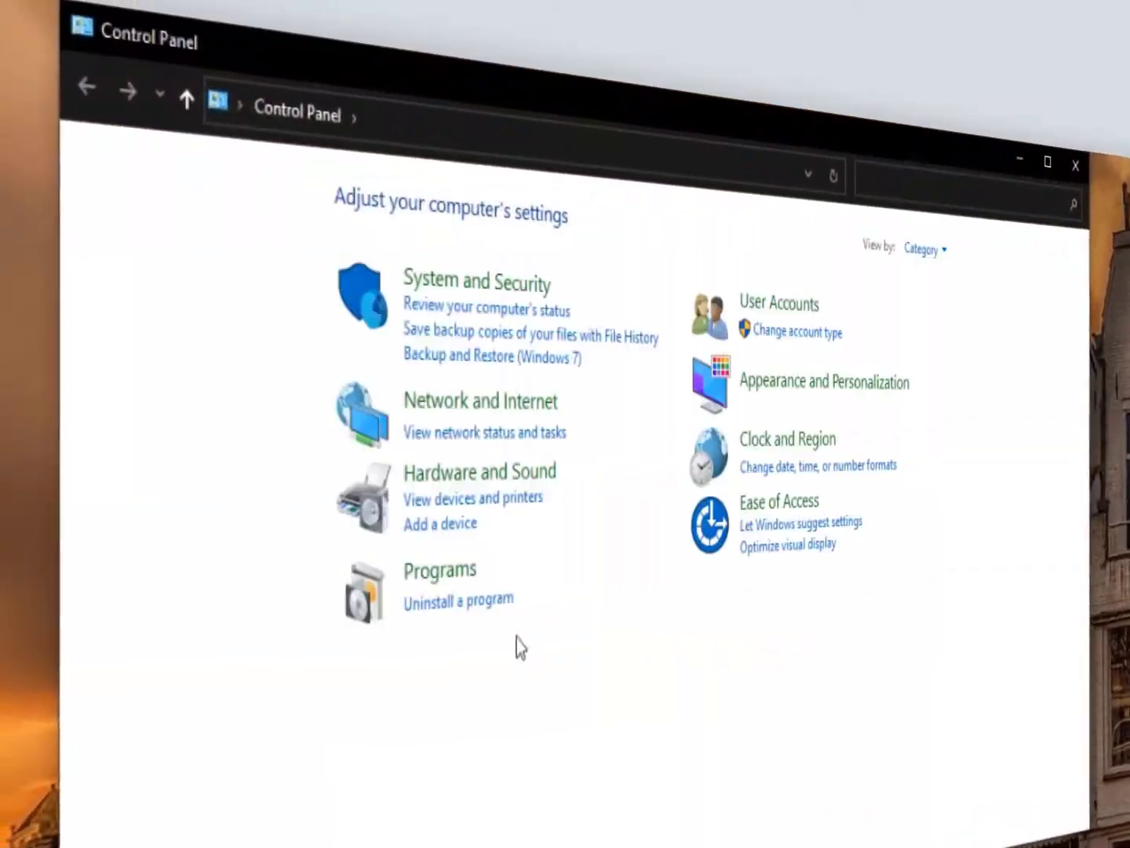
left_click(471, 604)
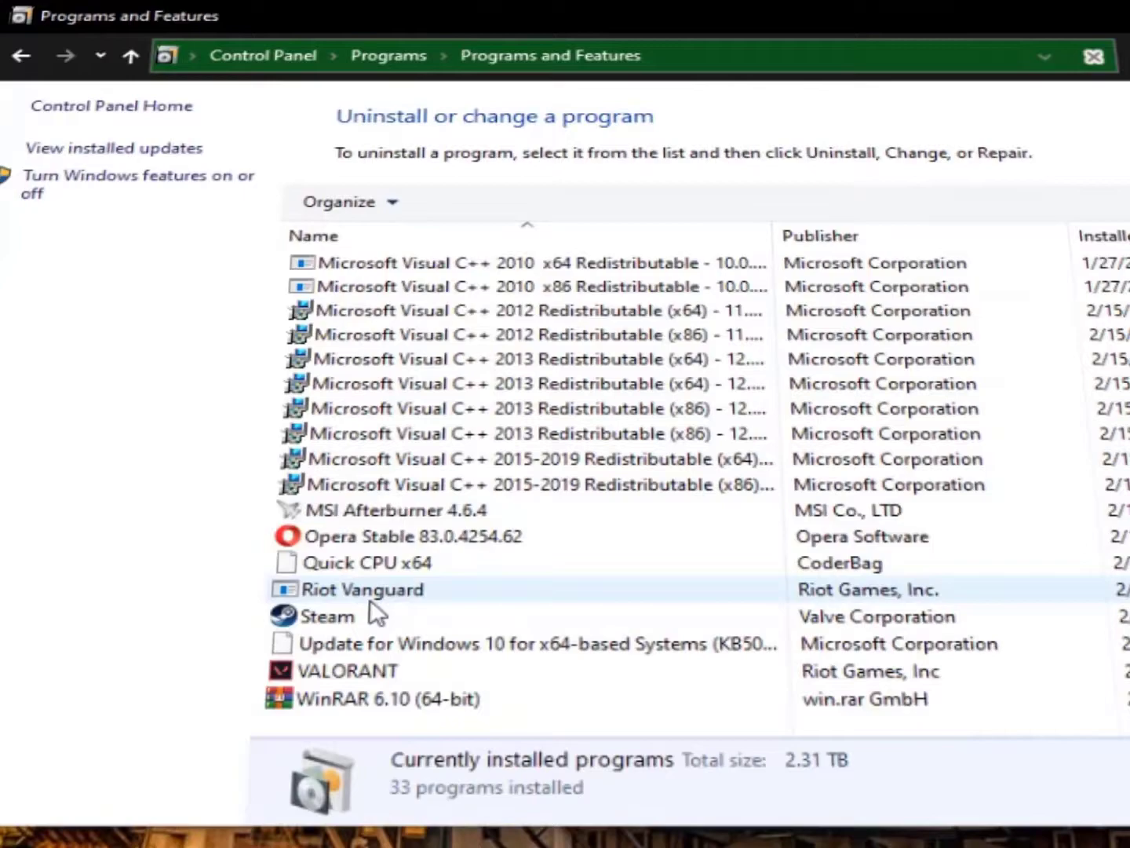
left_click(350, 590)
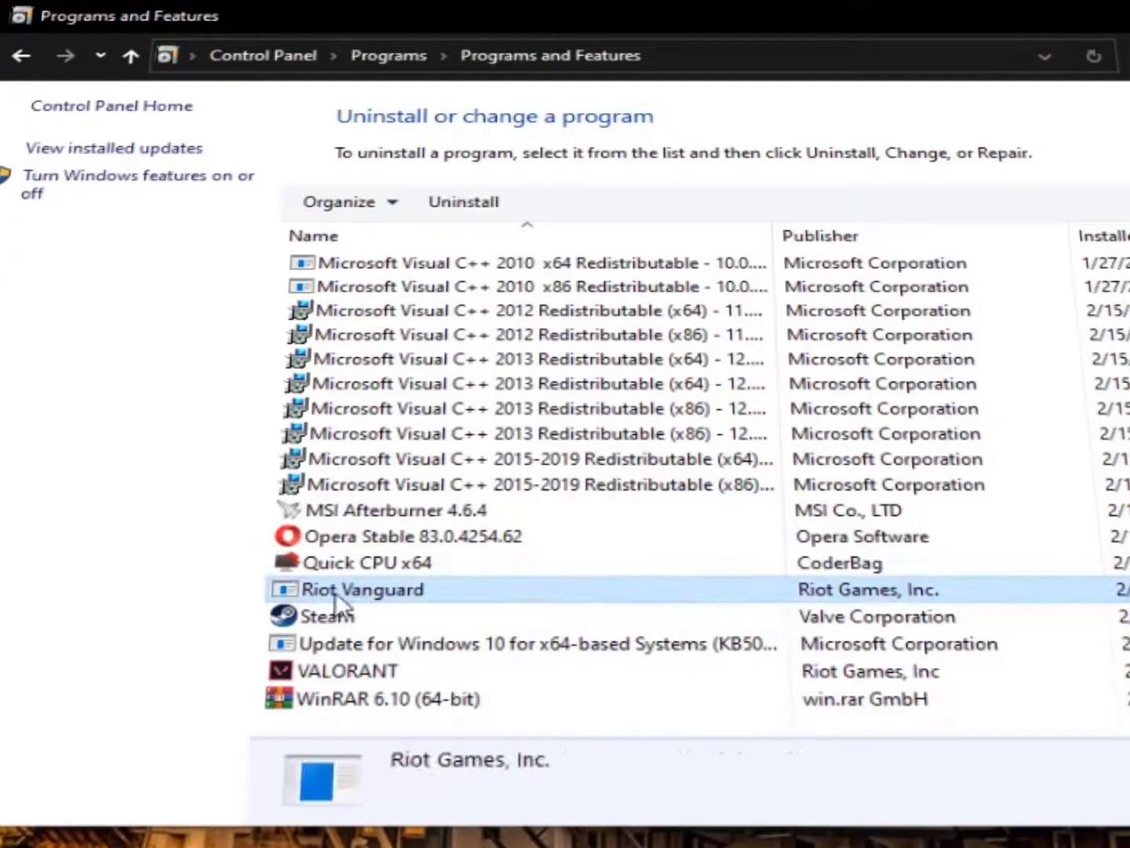
right_click(336, 589)
left_click(479, 612)
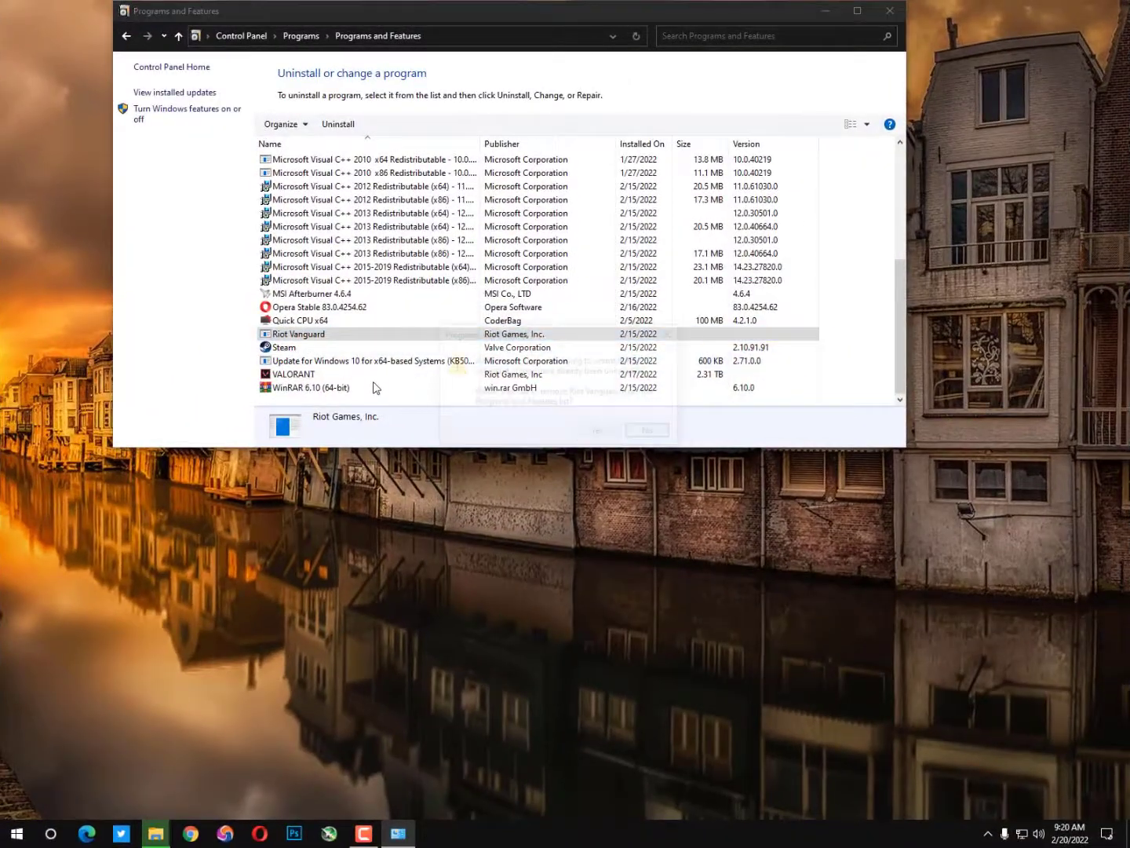
left_click(597, 433)
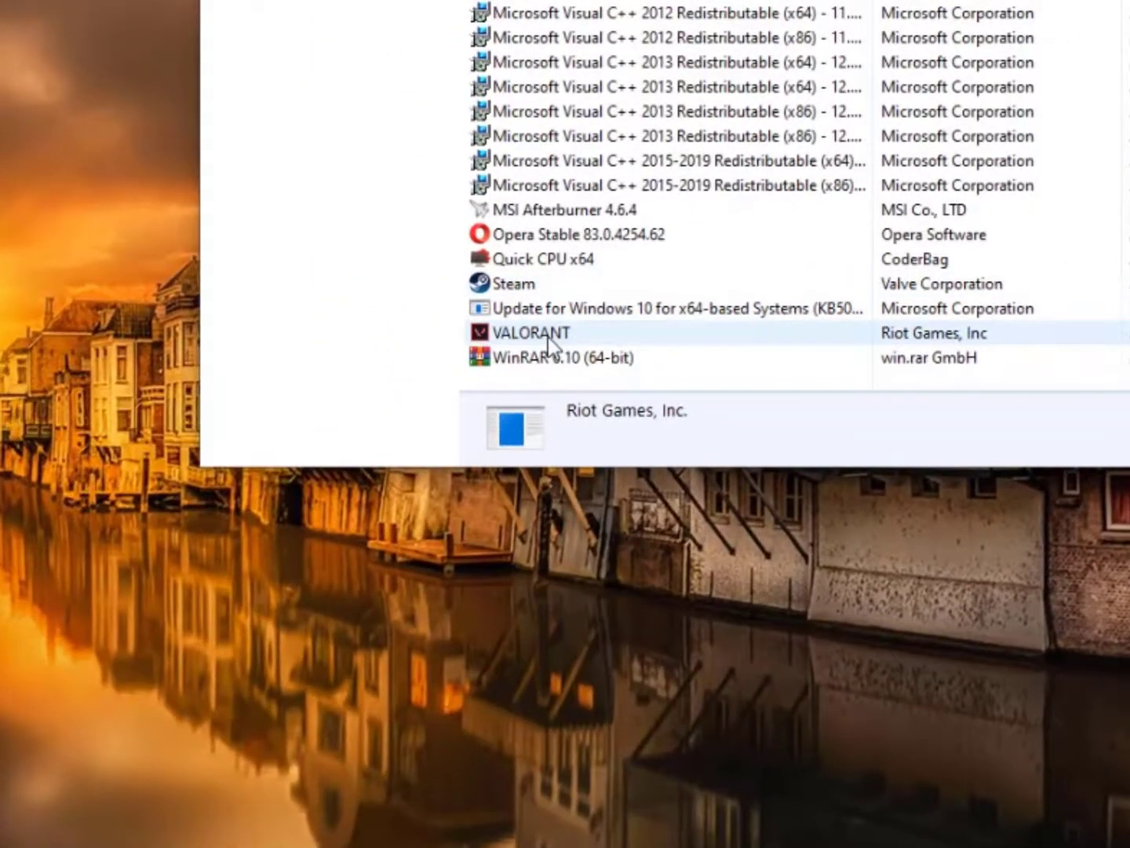
- Uninstall VALORANT, dismiss the success message, and close Programs and Features
right_click(471, 349)
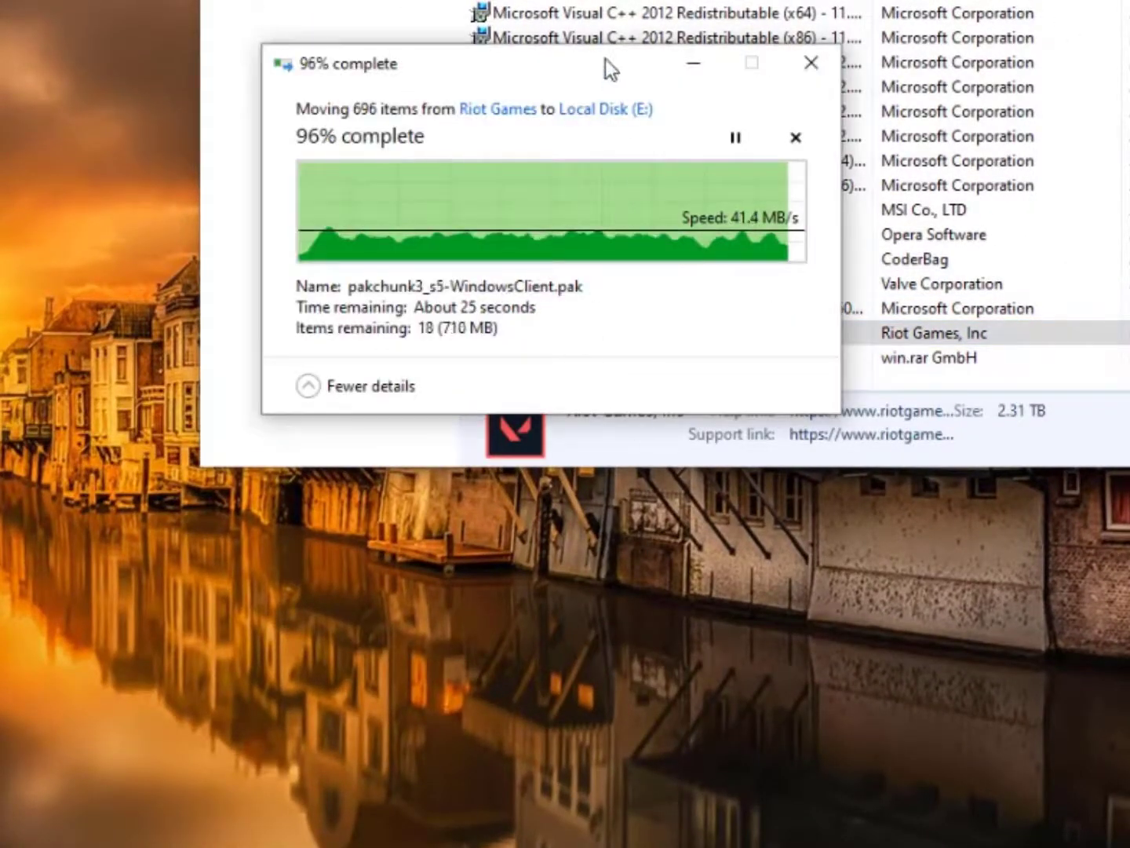
left_click_drag(604, 62, 359, 609)
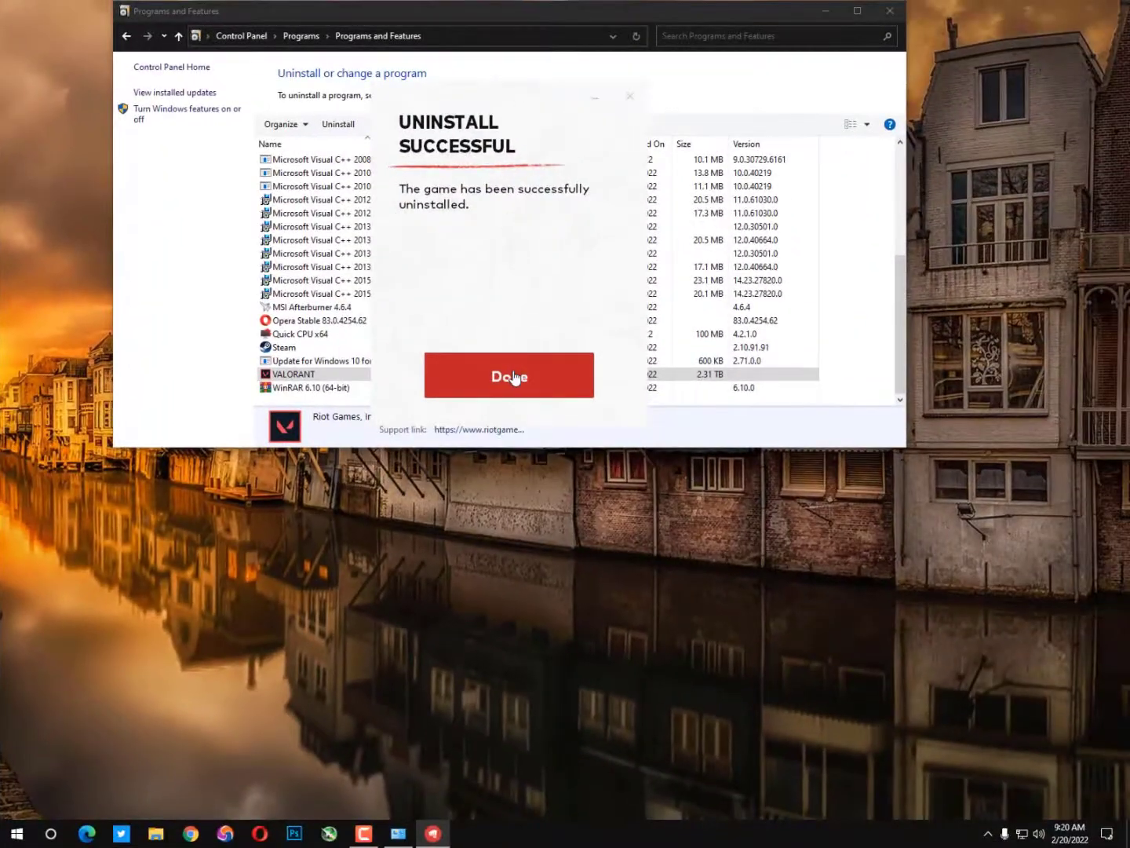
left_click(504, 376)
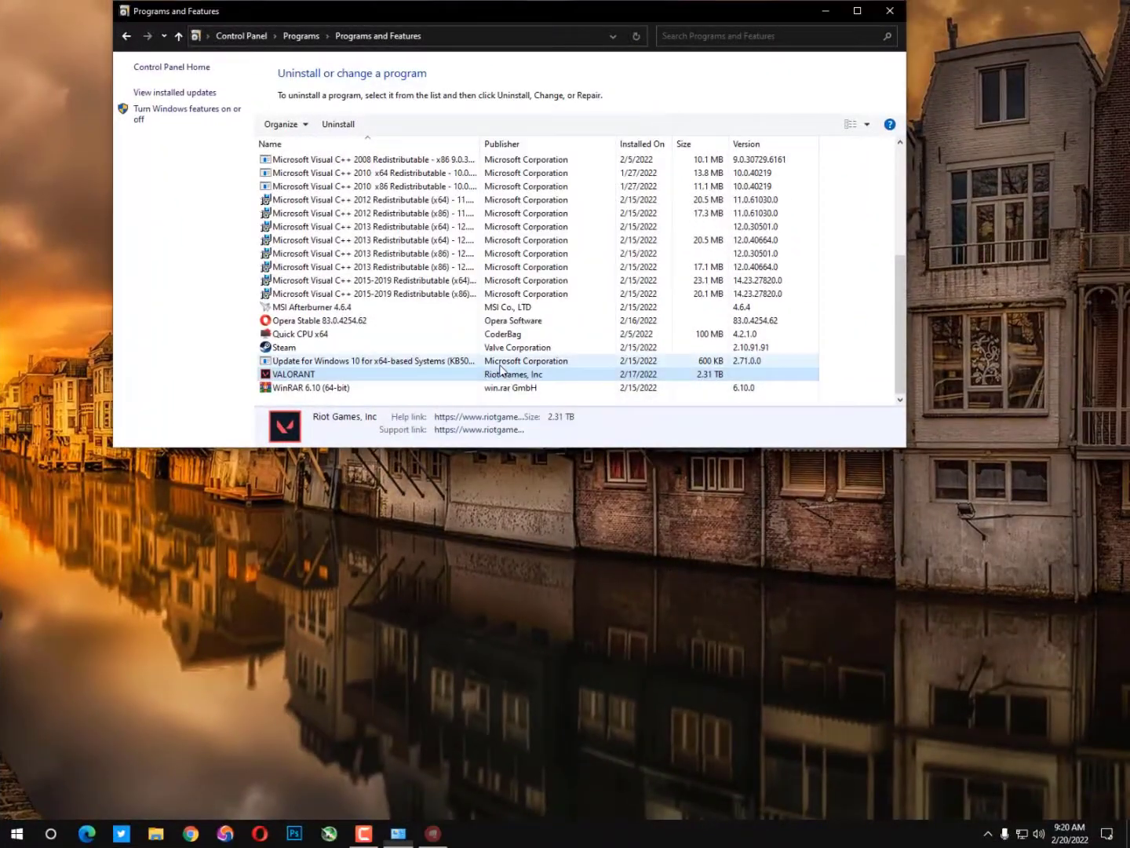
left_click(886, 11)
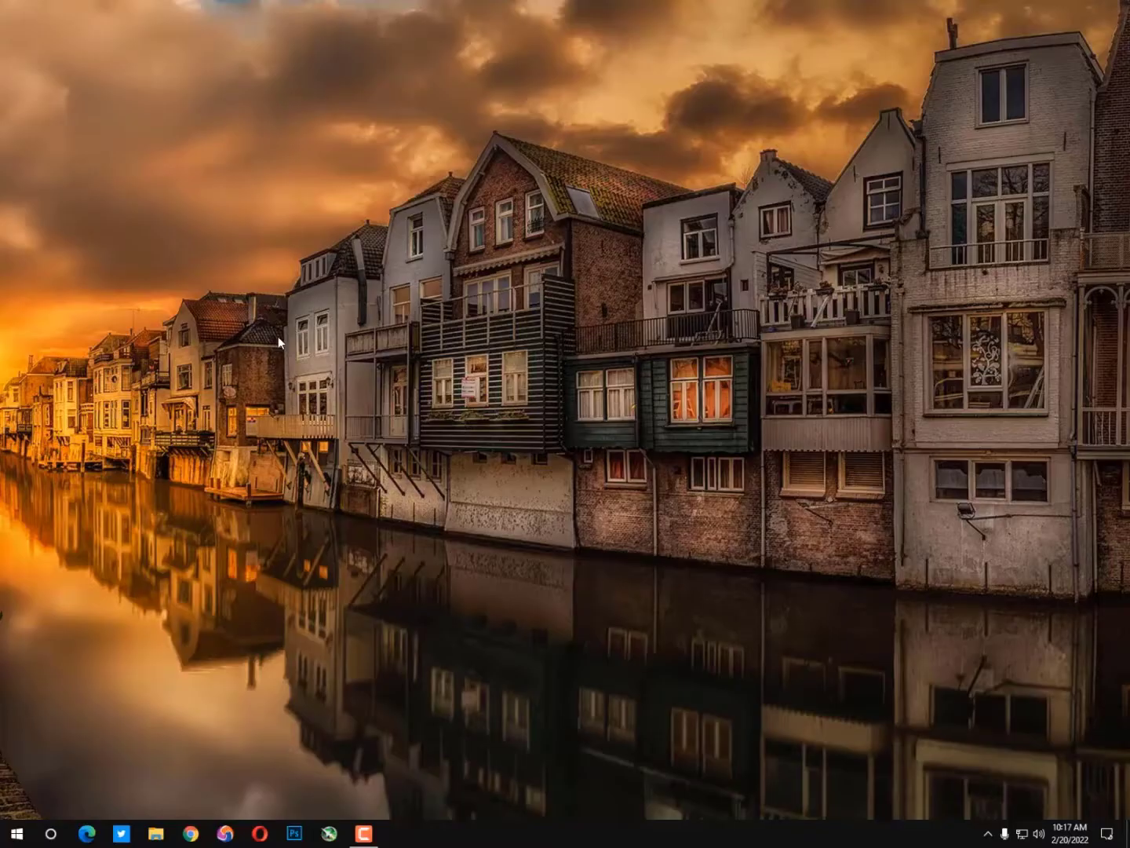
left_click(155, 835)
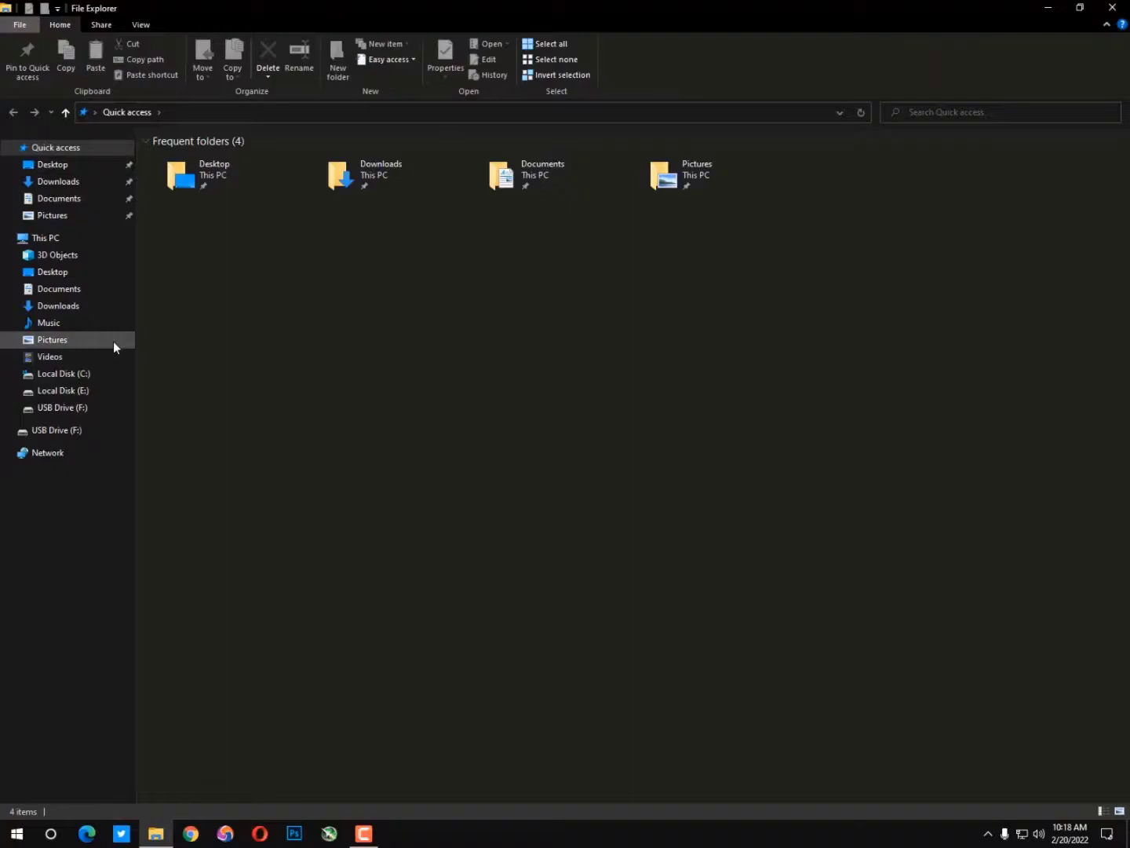
left_click(100, 374)
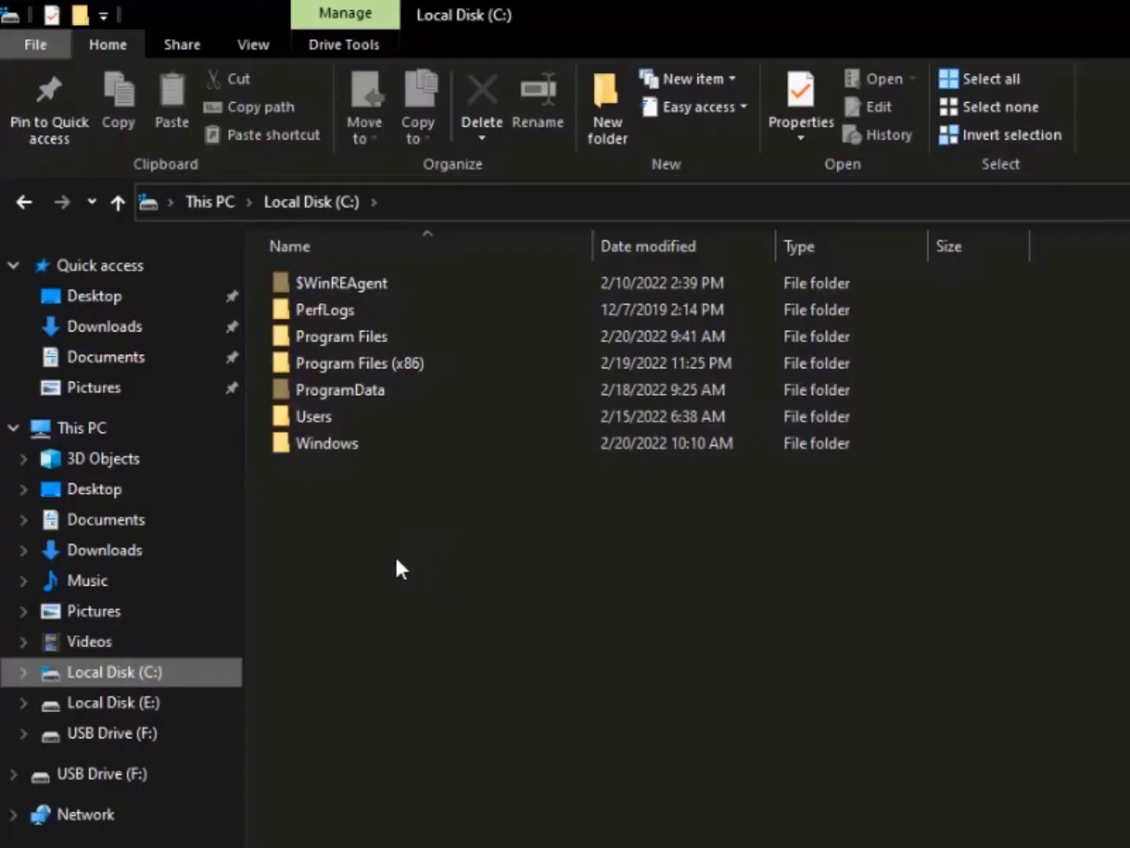
double_click(355, 342)
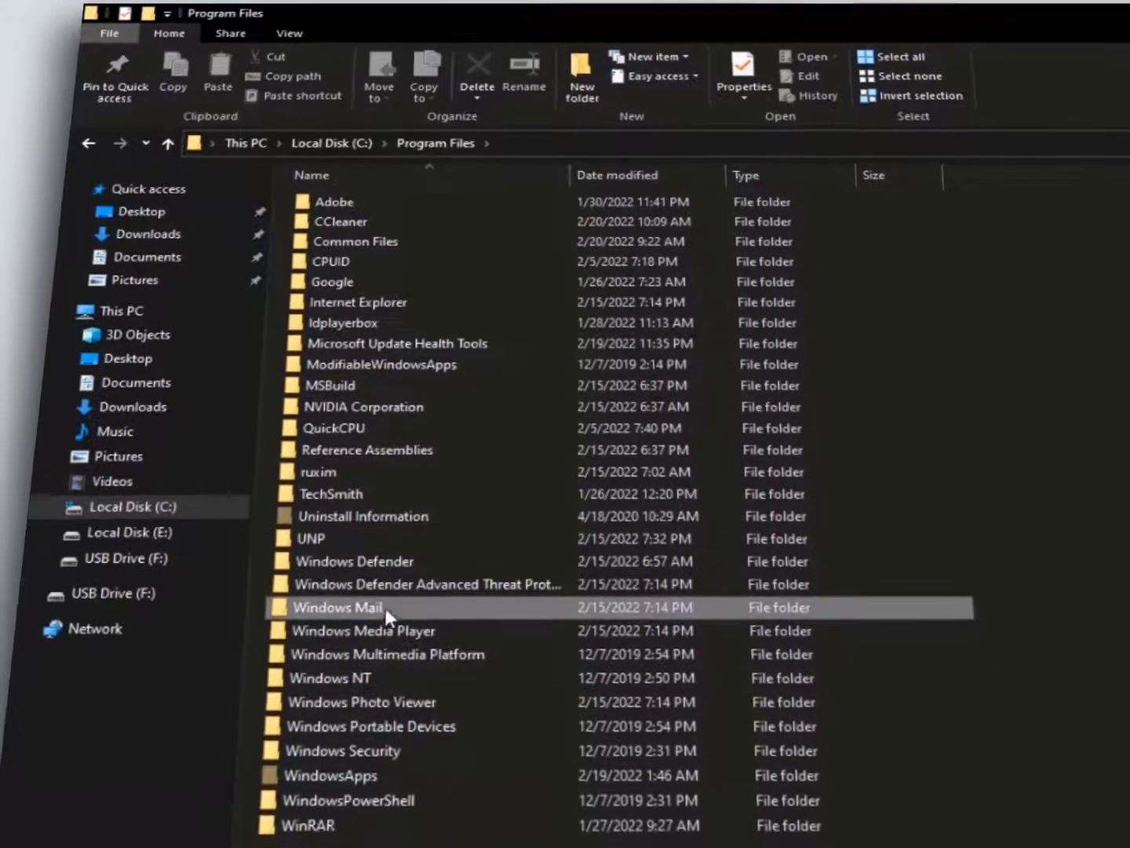
left_click(405, 713)
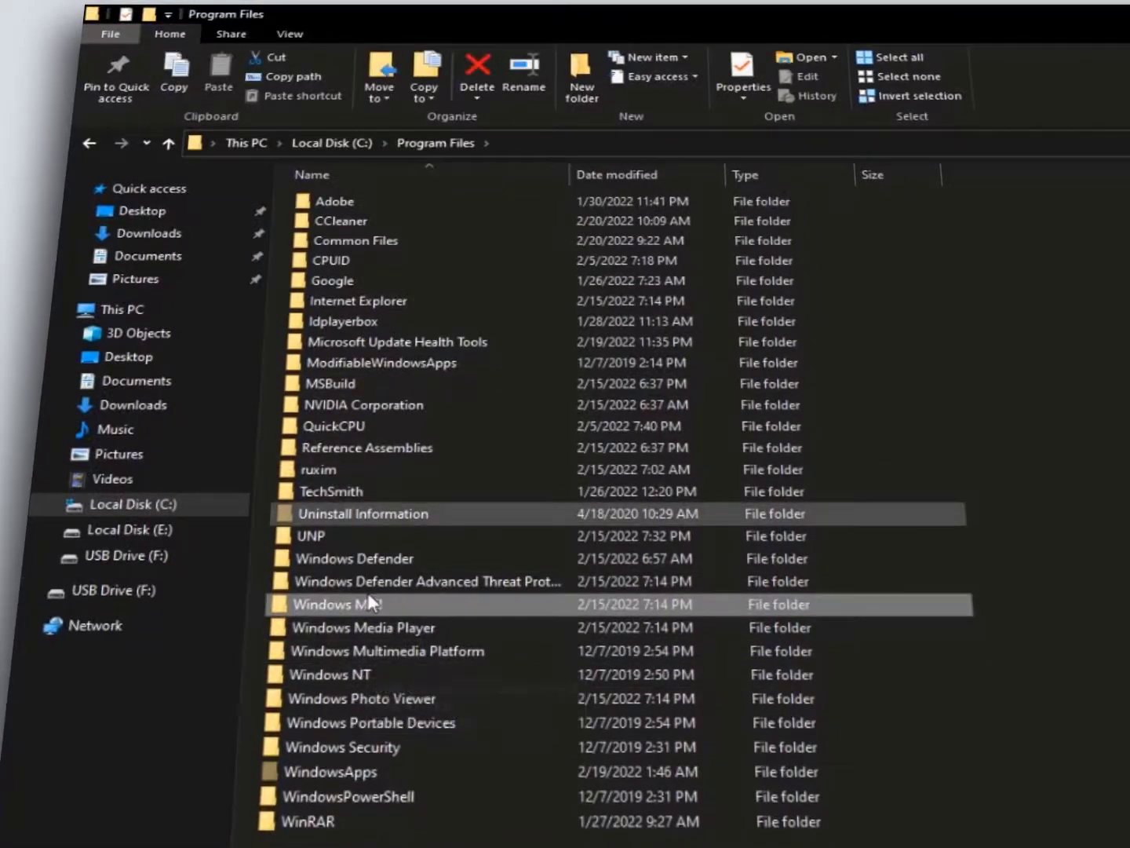
mouse_move(382, 543)
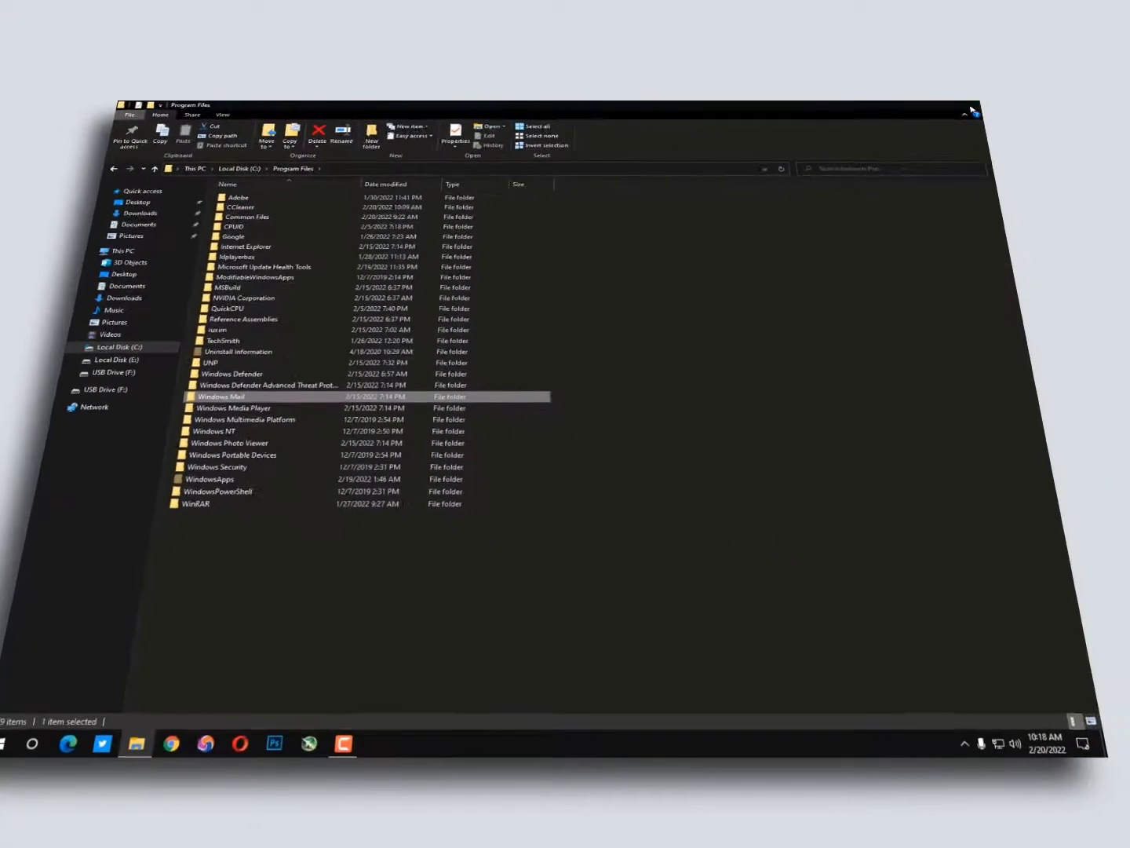
left_click(972, 109)
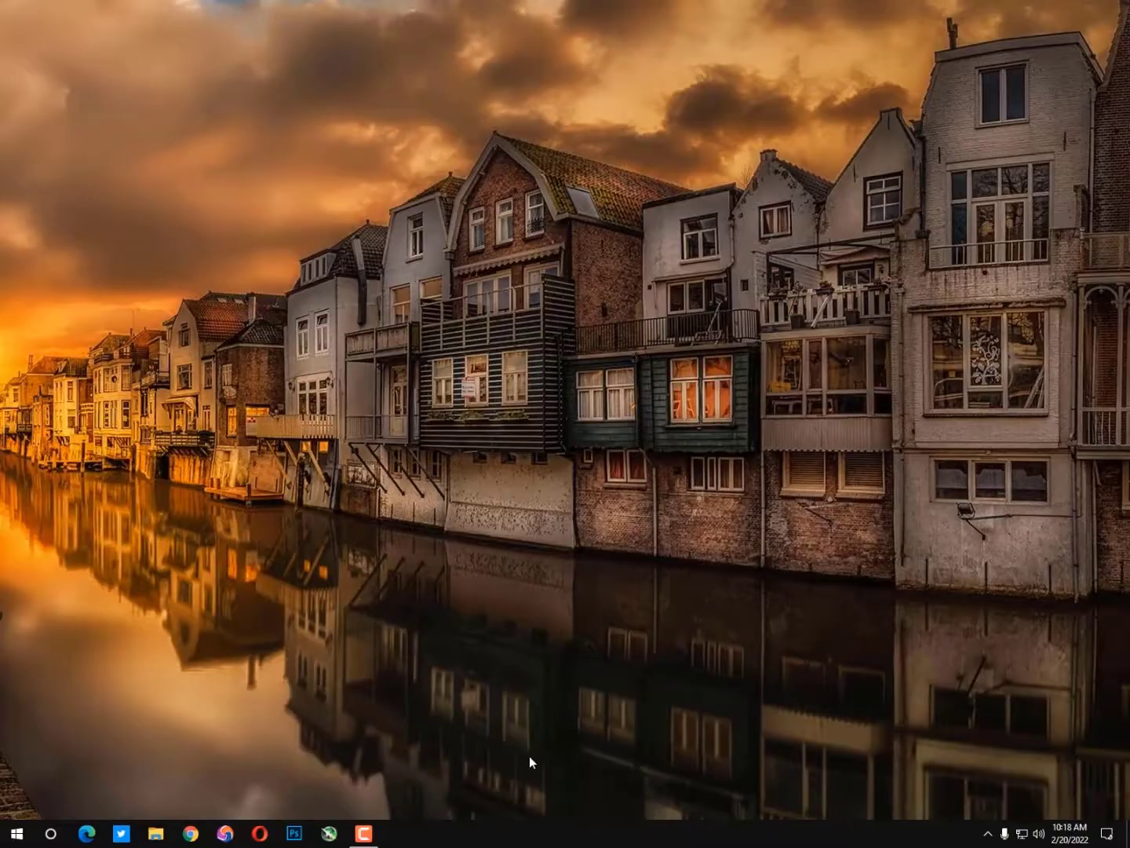
- Launch CCleaner from the hidden tray icons and scan the registry for issues
left_click(30, 840)
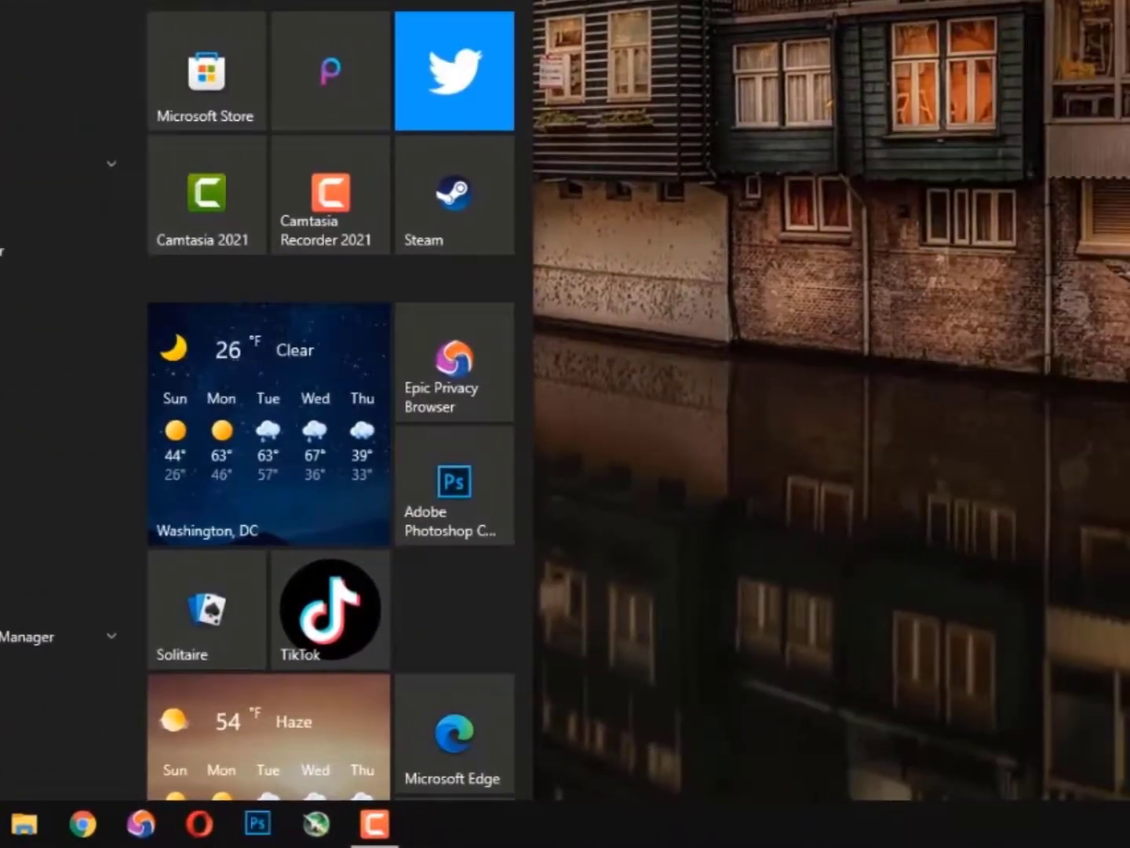
left_click(901, 824)
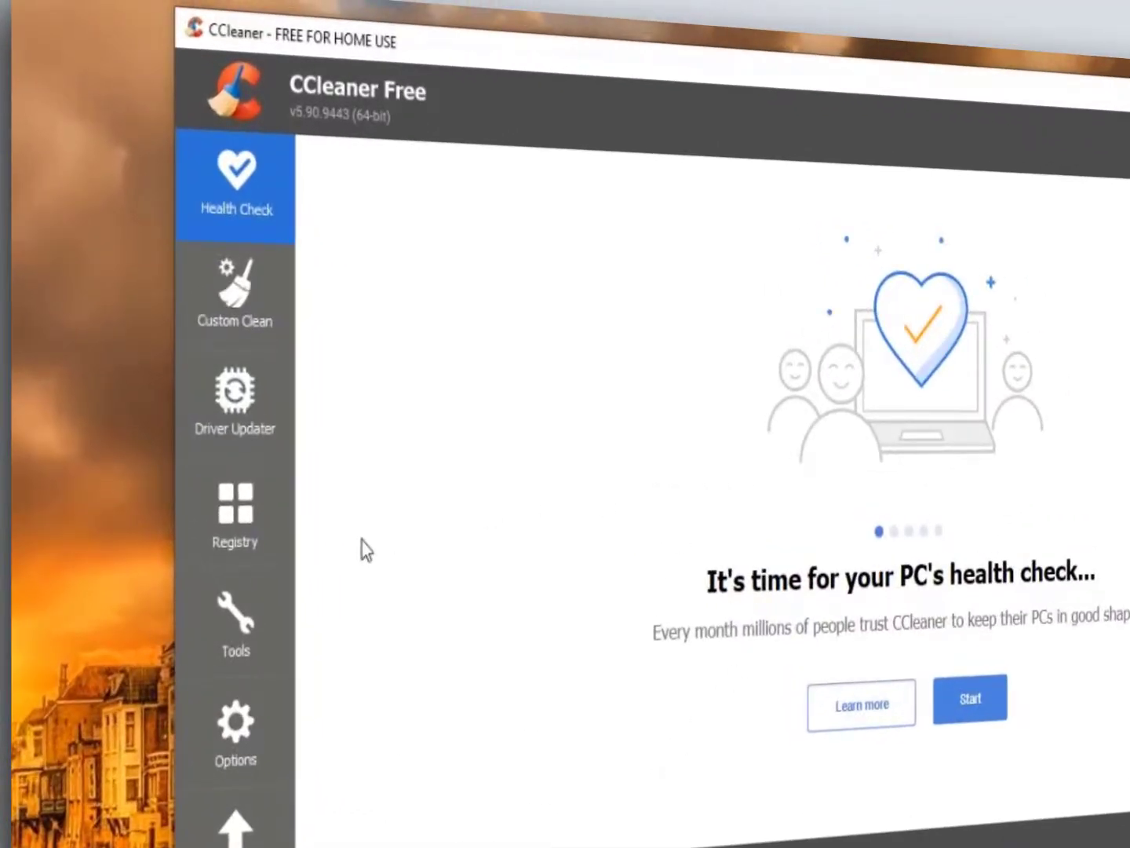
left_click(225, 520)
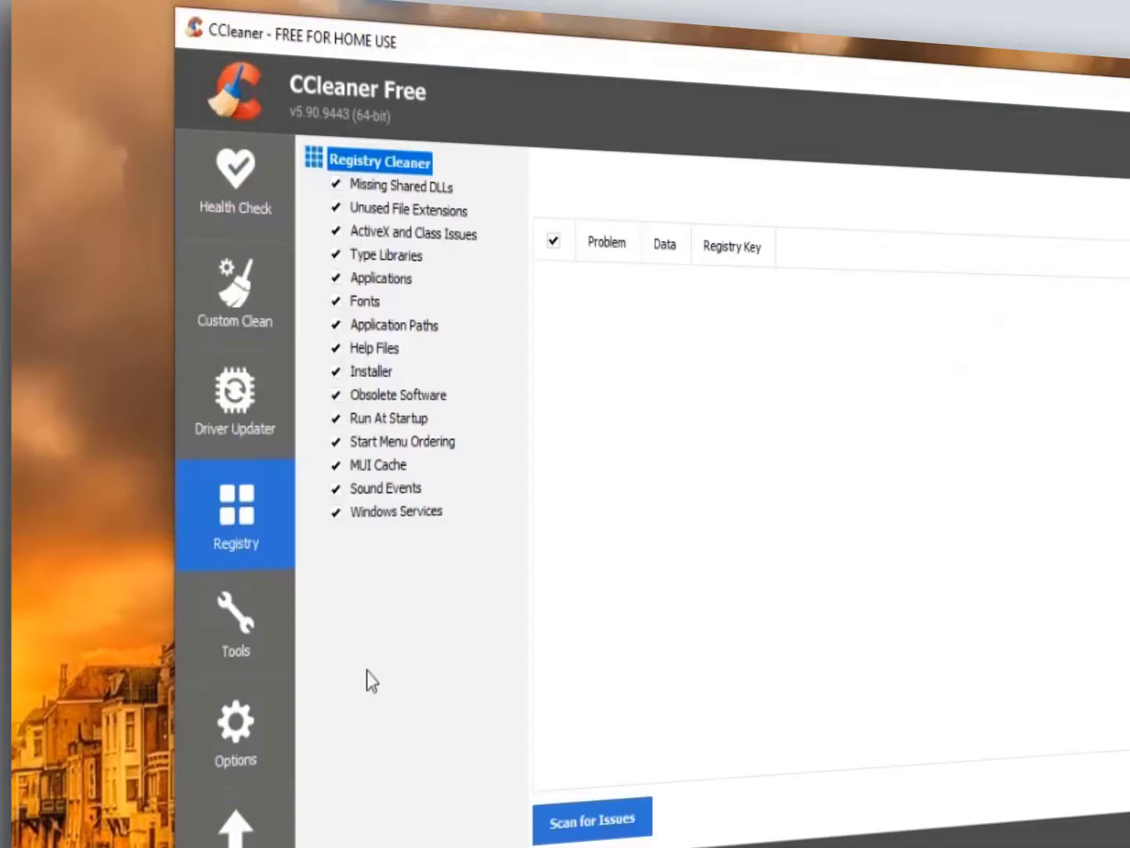
left_click(590, 823)
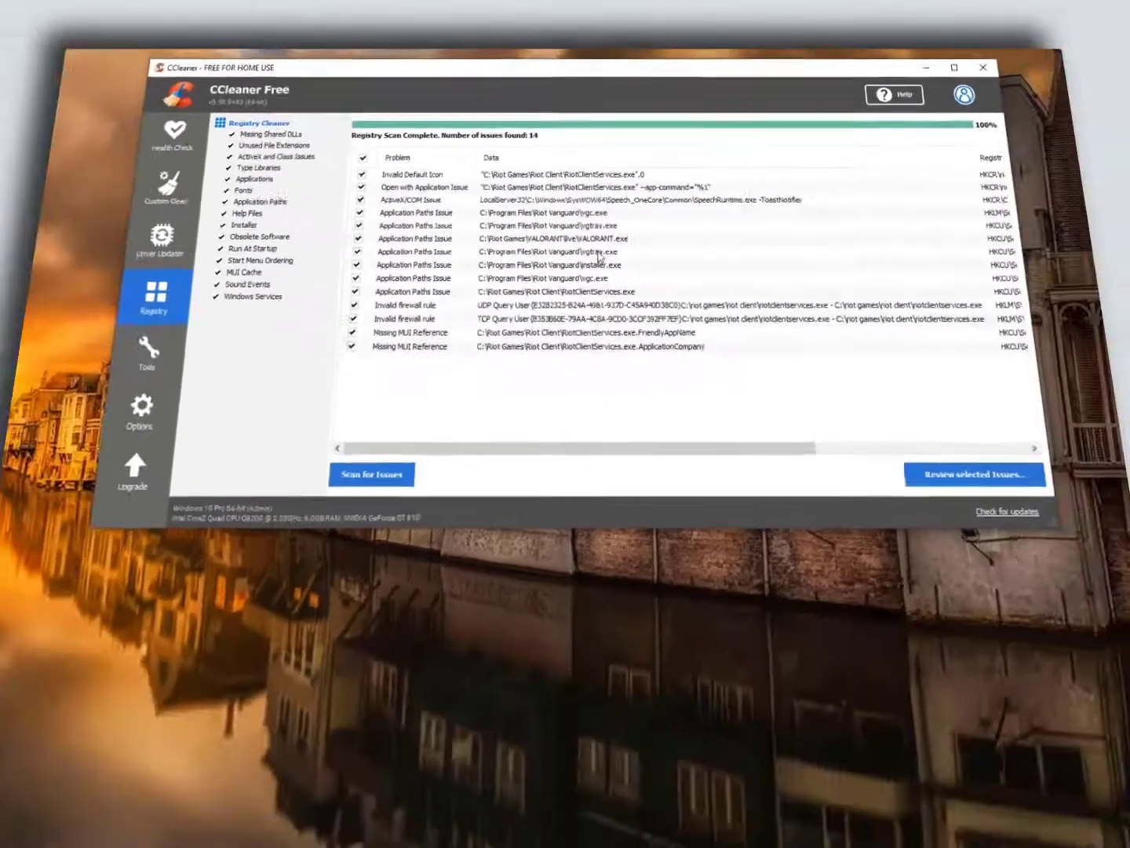
- Review the vgtray.exe and VALORANT.exe entries, fix all 14 issues without backup, close CCleaner
left_click(620, 386)
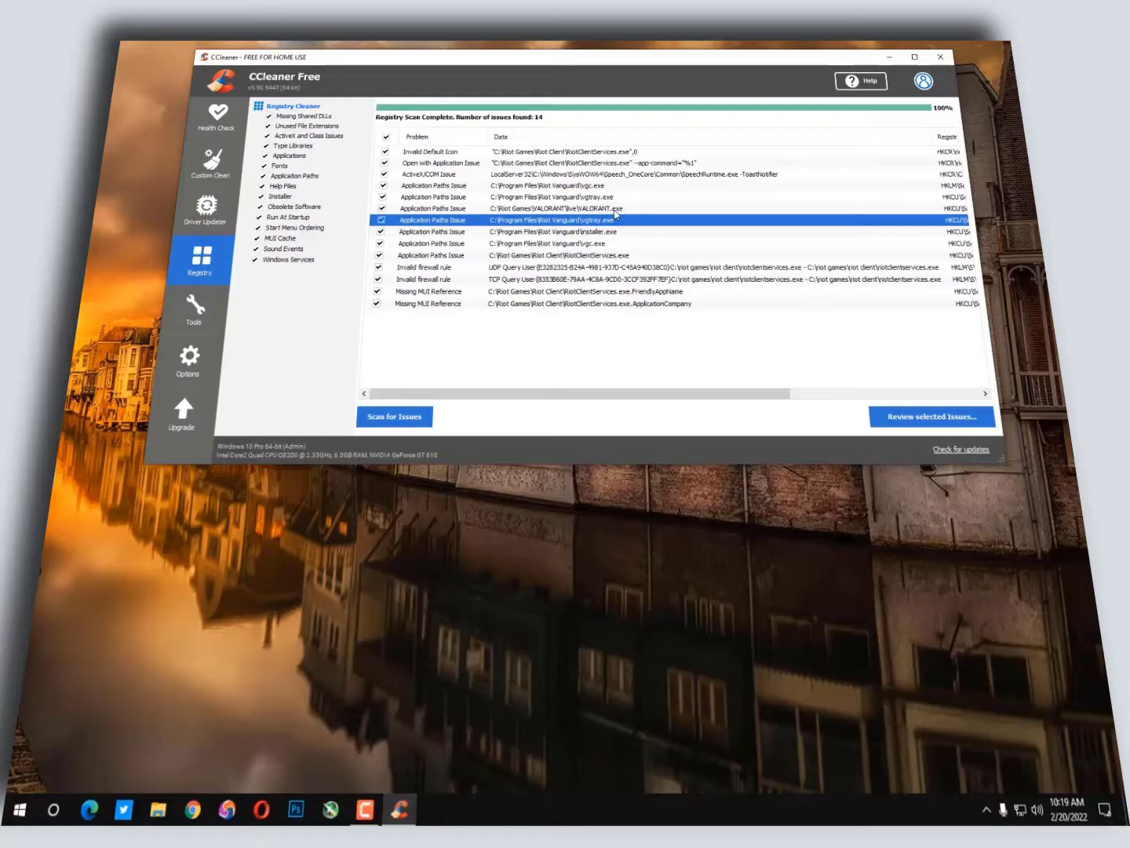
left_click(614, 210)
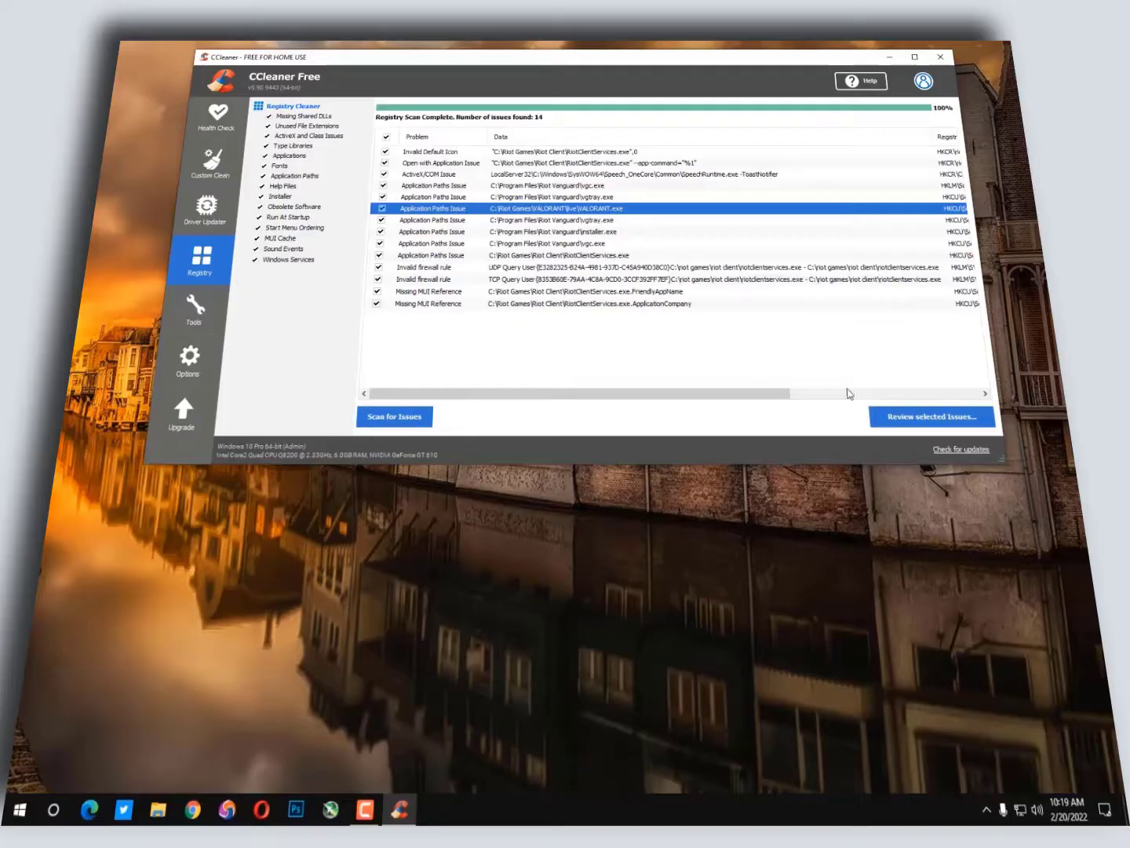
left_click(900, 428)
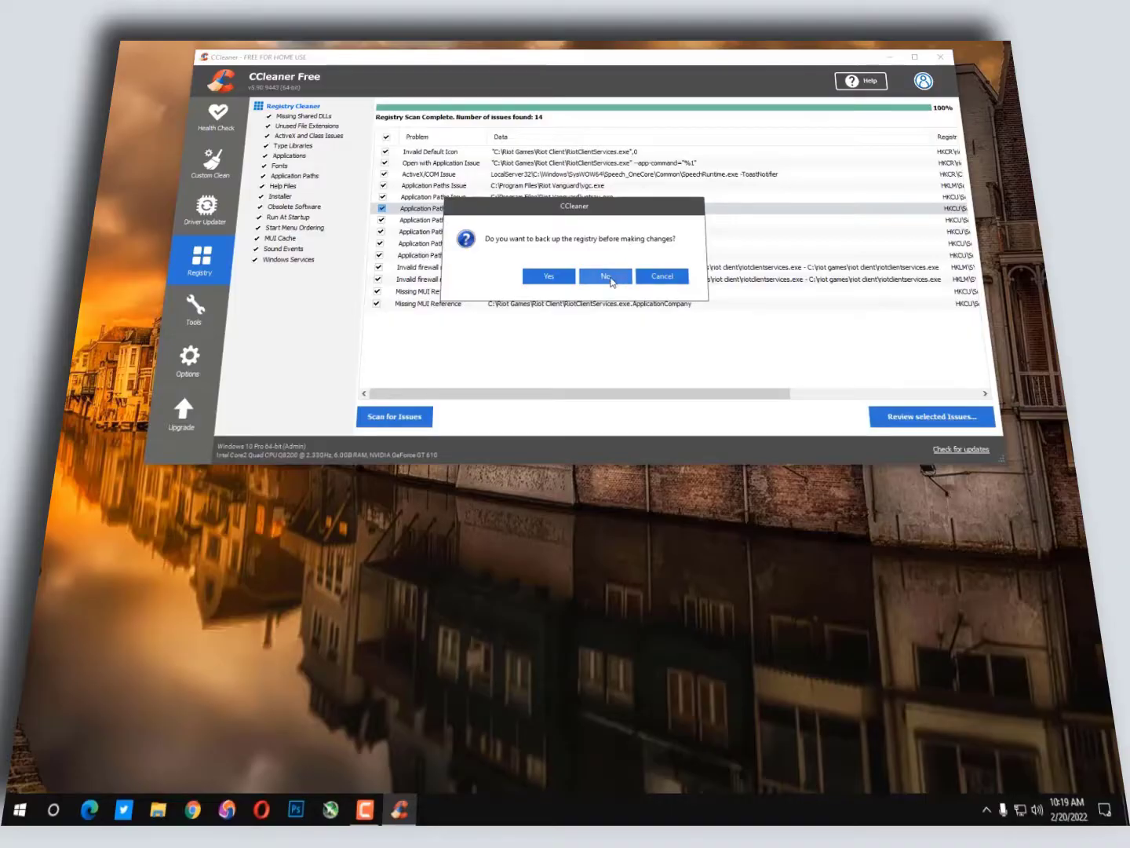
left_click(606, 278)
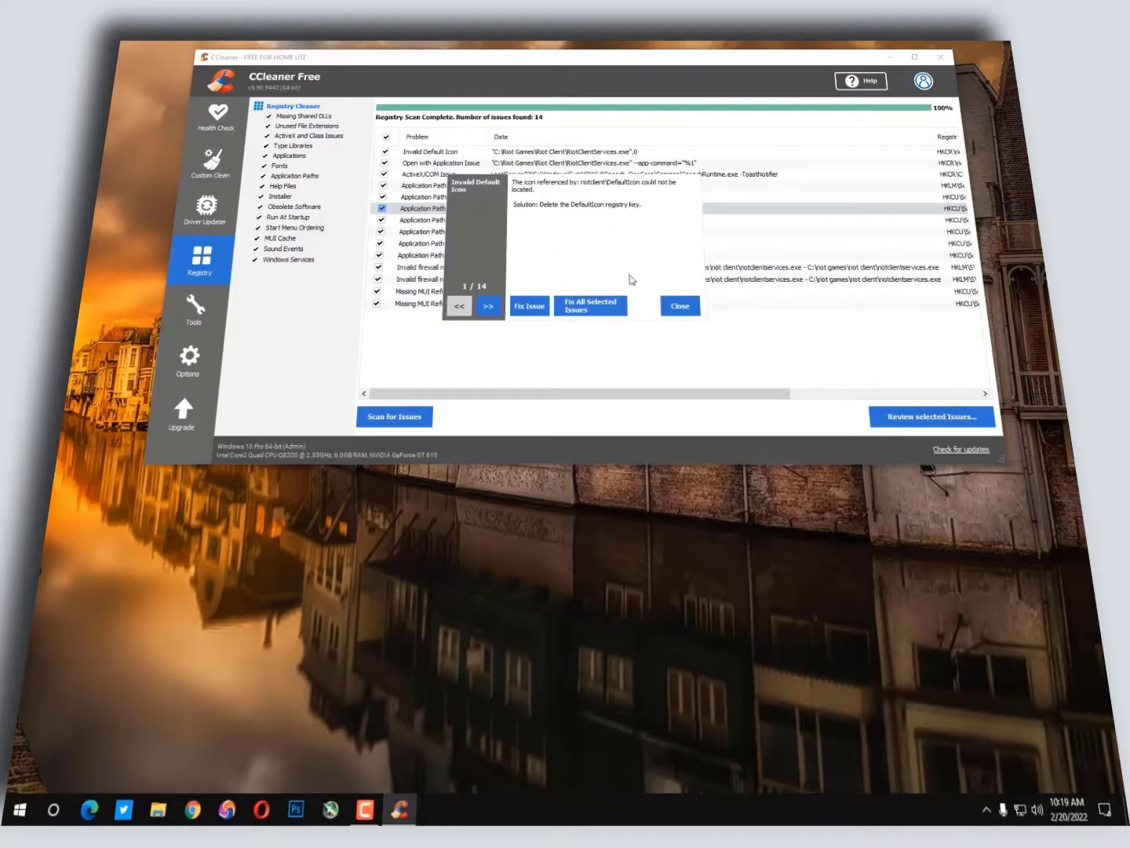
left_click(617, 308)
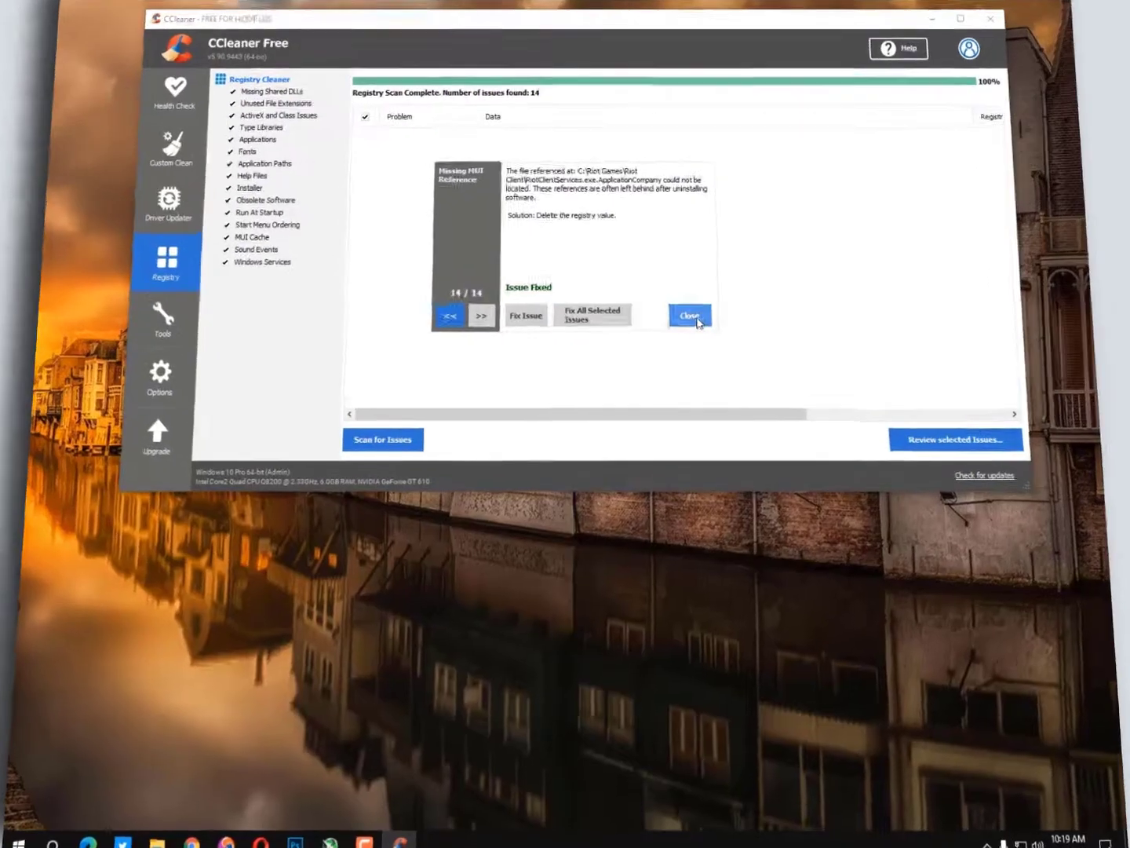
left_click(680, 305)
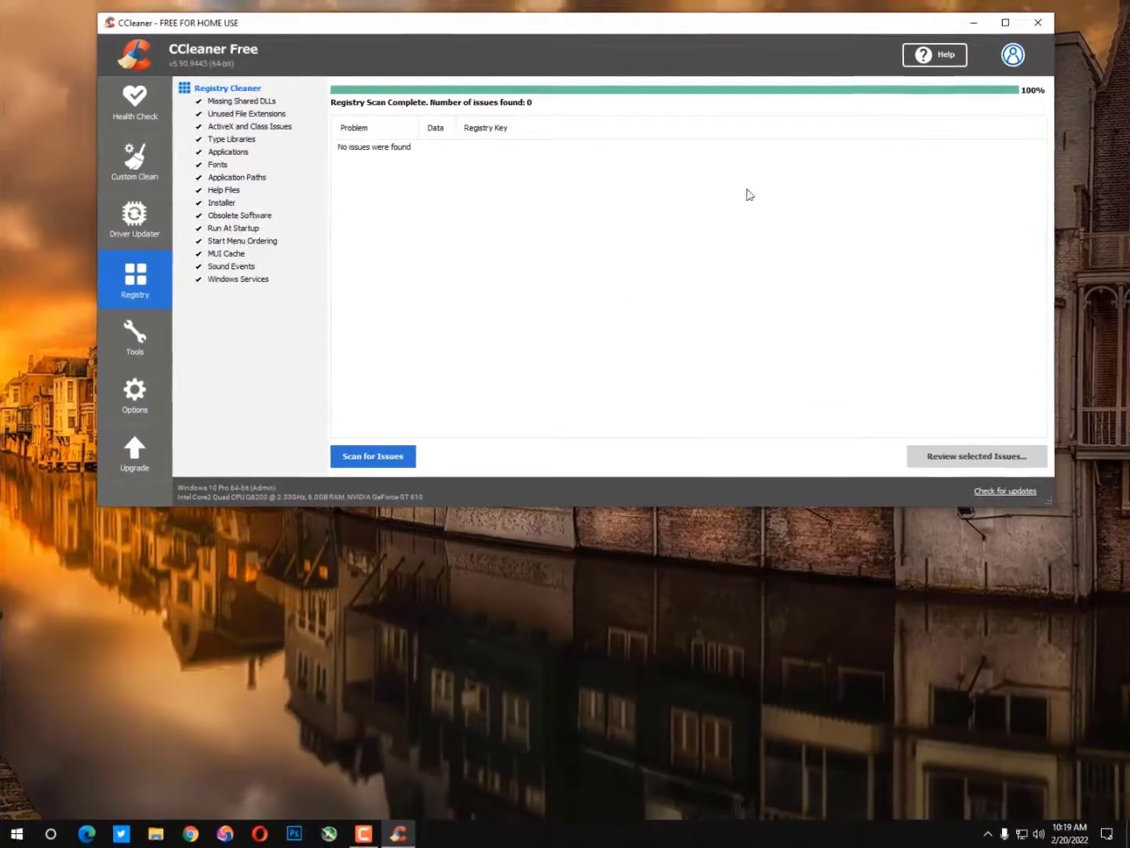
left_click(1038, 22)
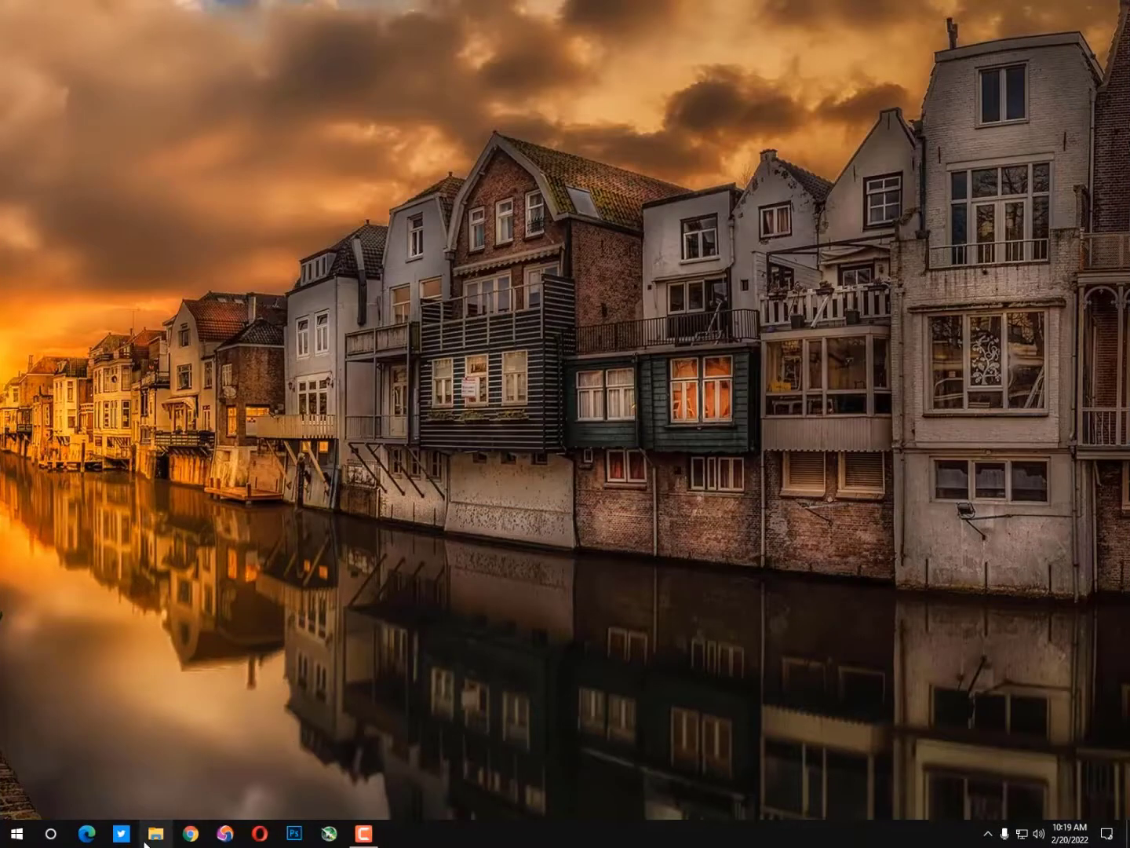
- Run Install VALORANT from Downloads > Programs and install it to C:\Riot Games
left_click(146, 839)
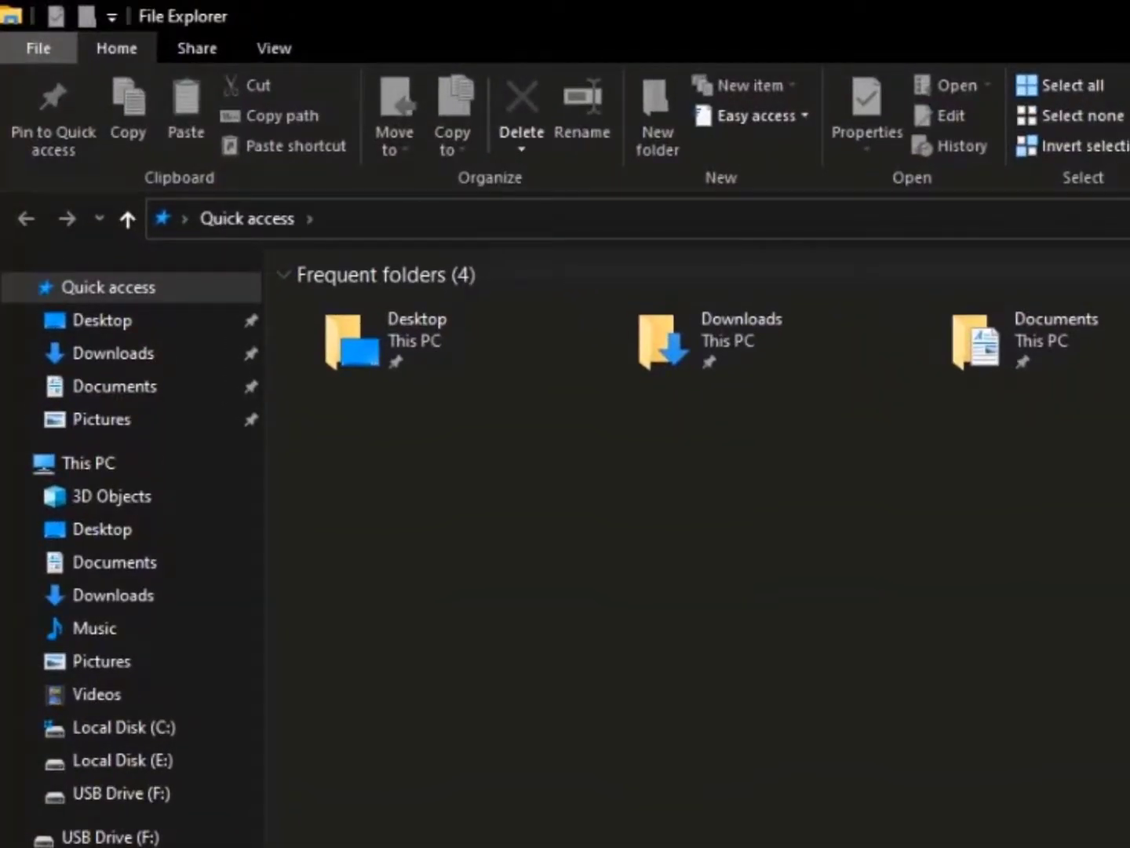
left_click(160, 357)
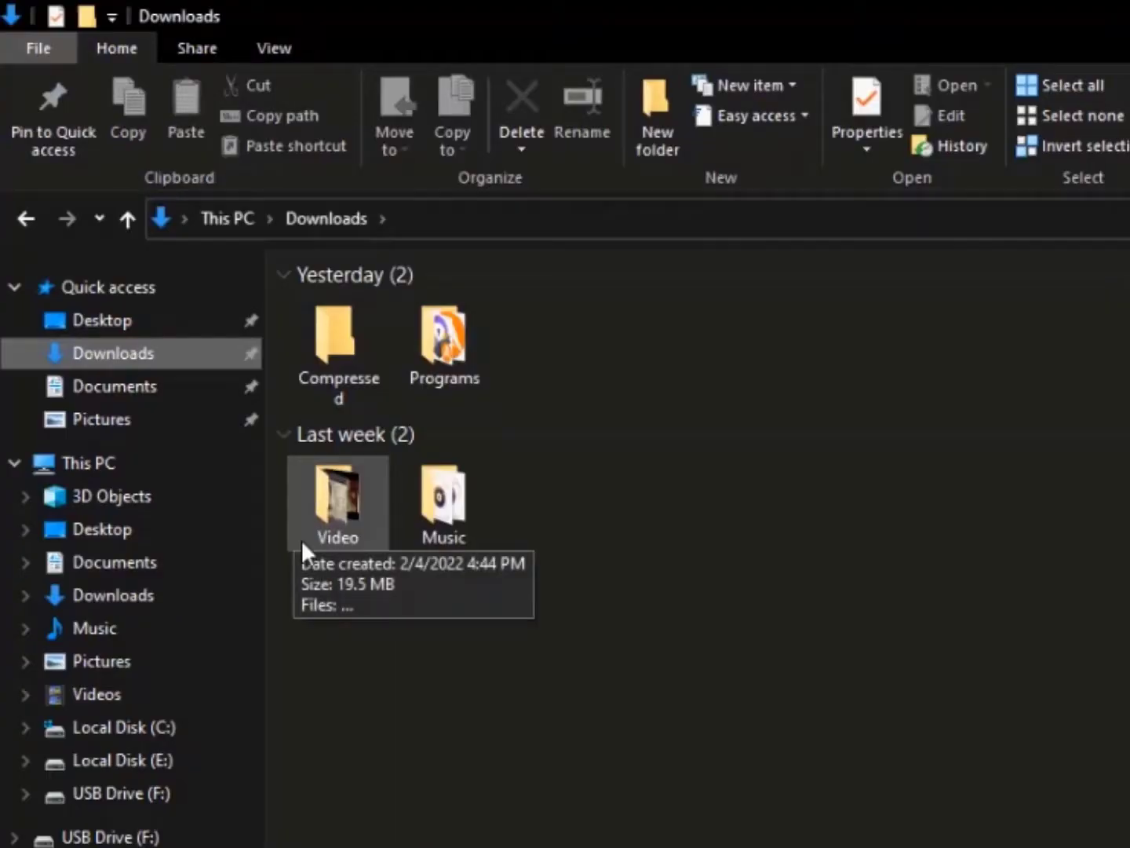
double_click(457, 369)
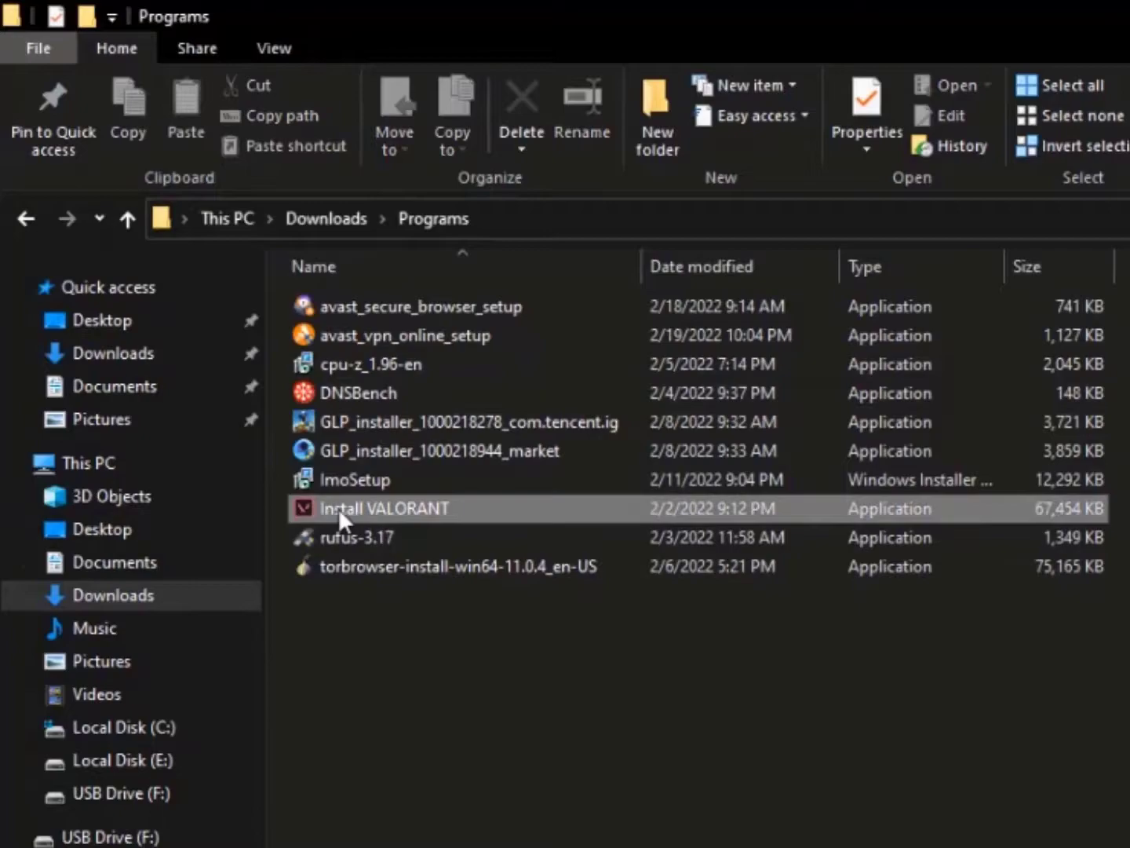
double_click(340, 509)
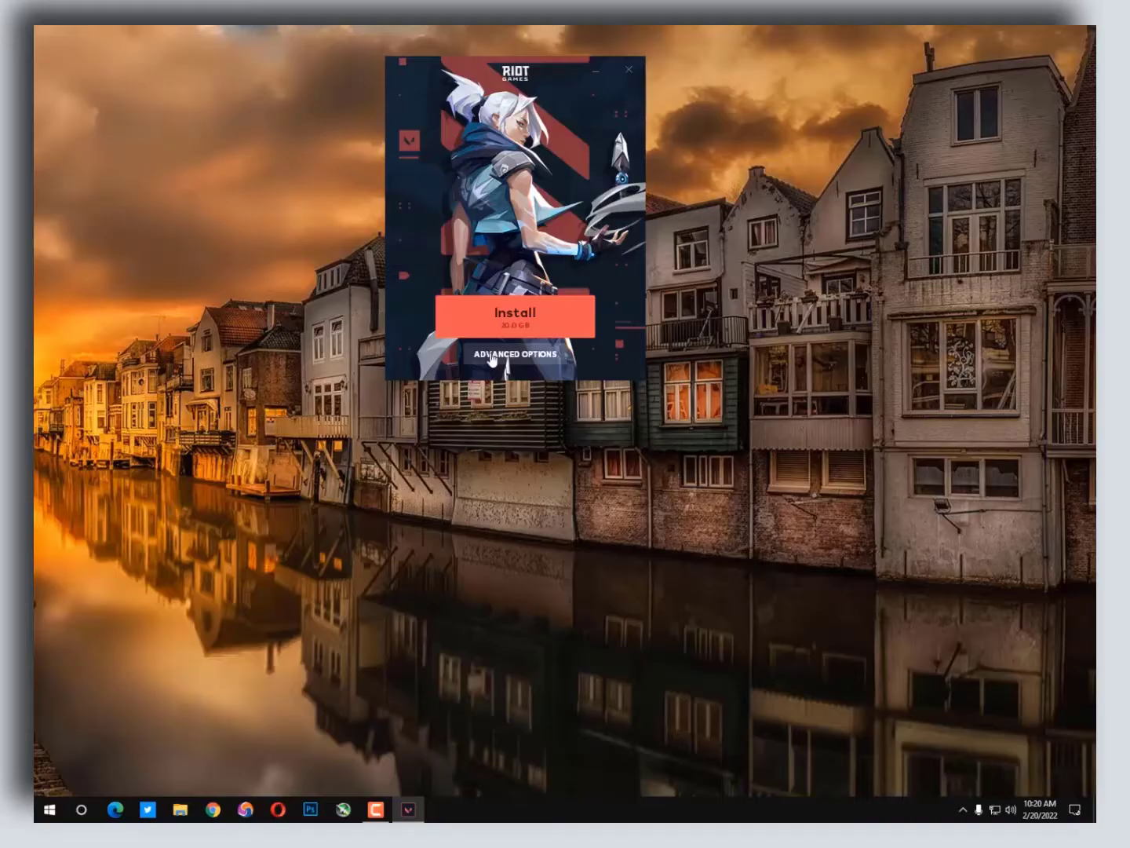
left_click(491, 356)
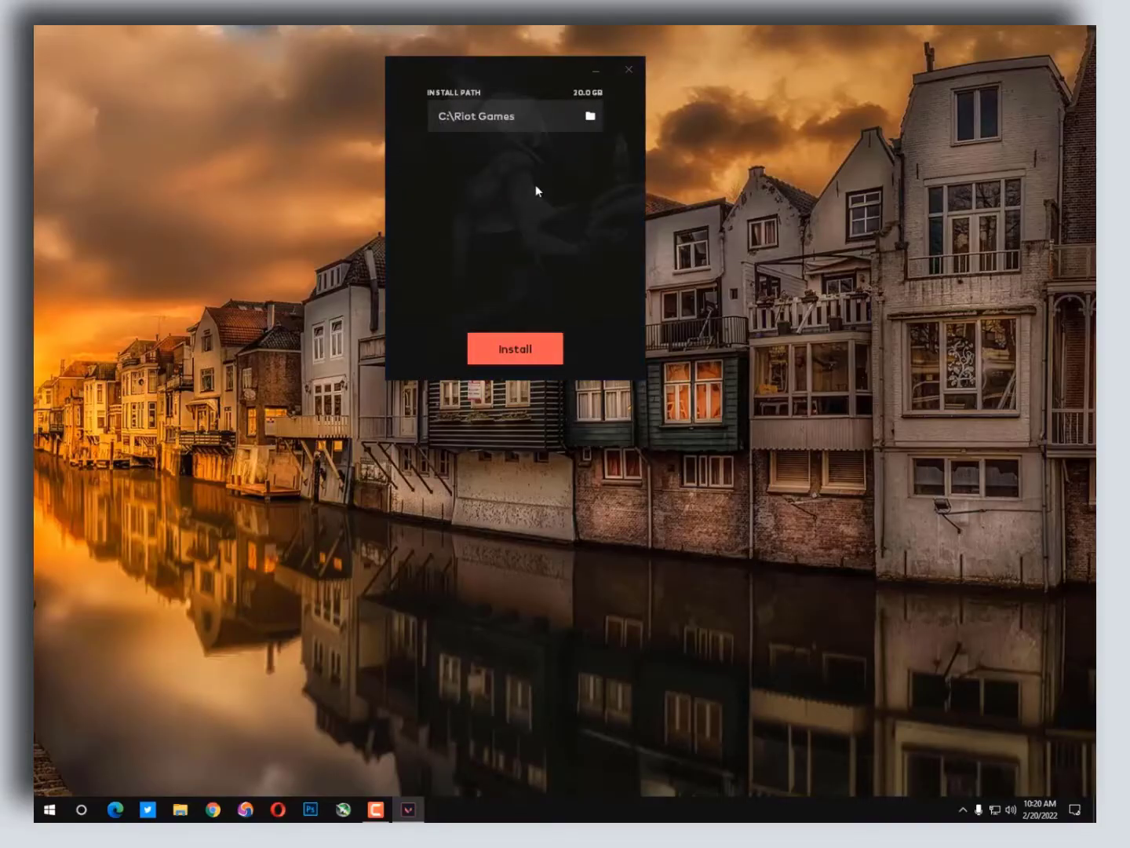
left_click(515, 348)
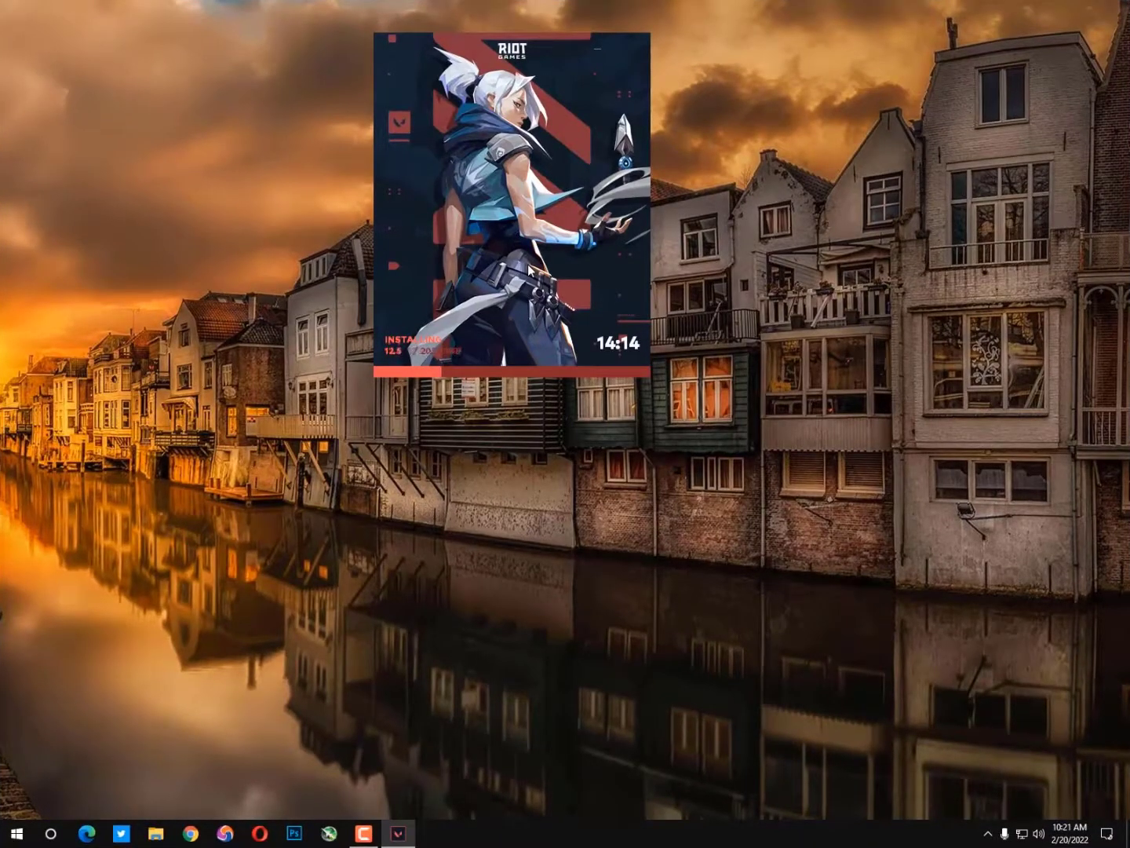
left_click_drag(507, 194, 294, 288)
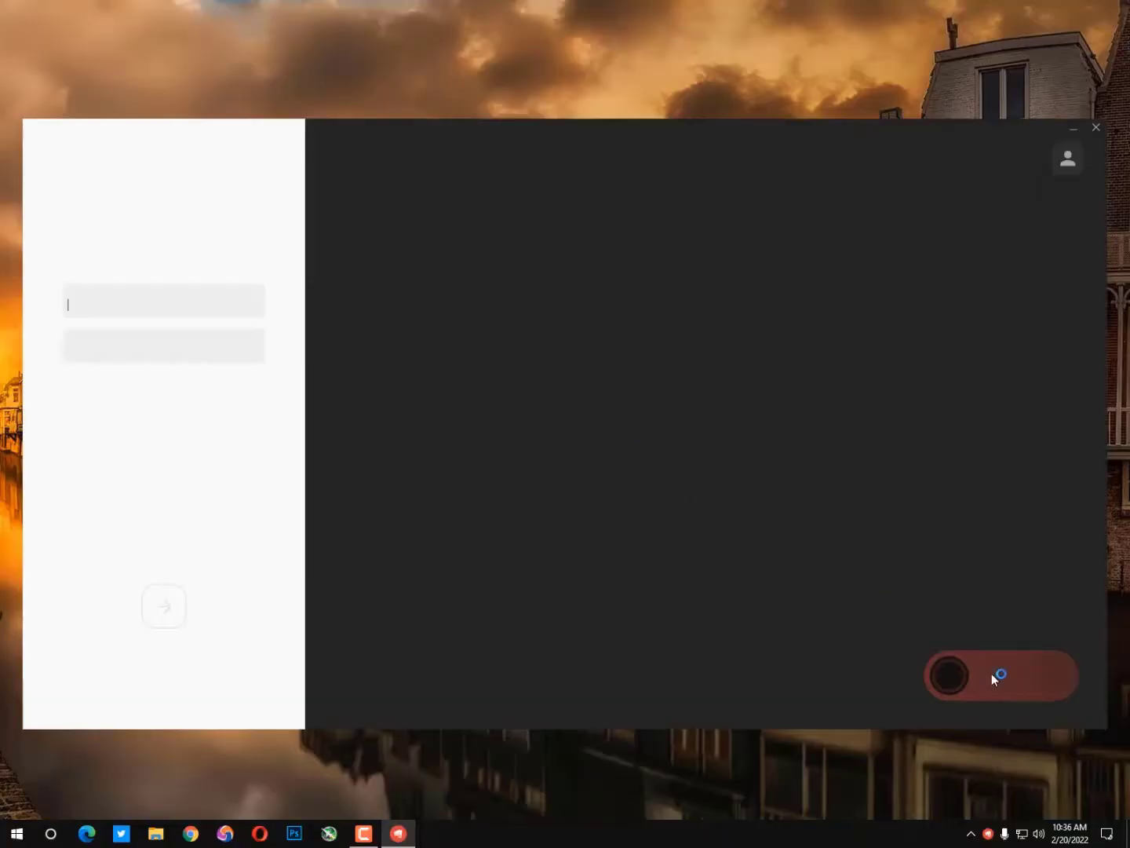
- Check the Riot Vanguard install card while VALORANT downloads, then bring File Explorer forward
mouse_move(992, 674)
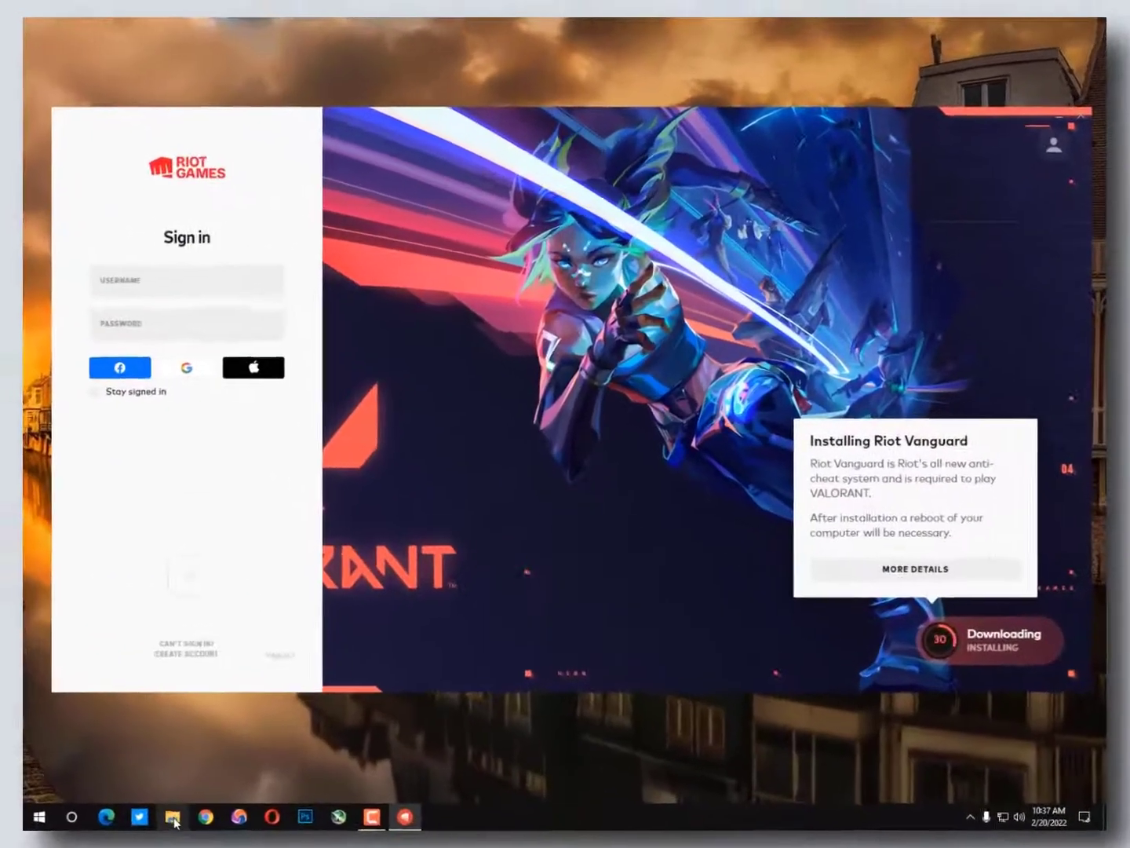
left_click(174, 818)
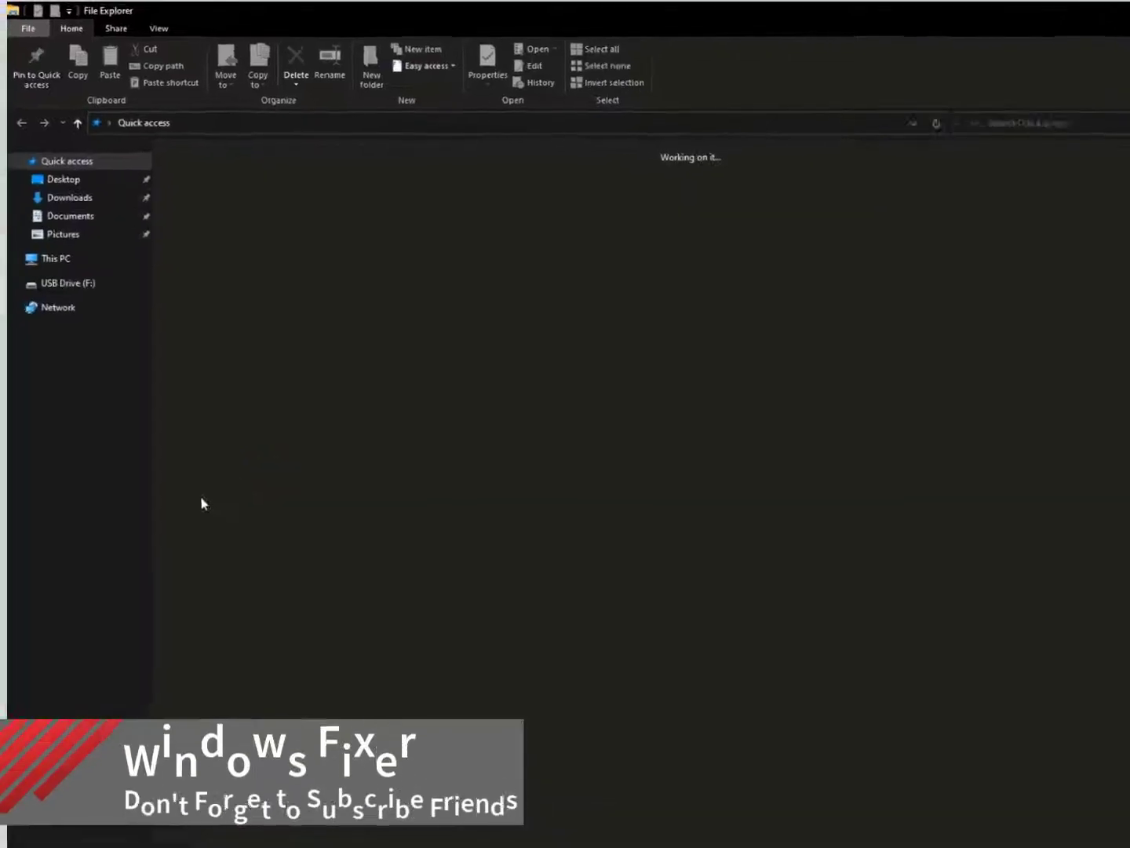
- Copy the Valorant folder from Local Disk (E:) and paste its 472 items into C:\Riot Games
left_click(161, 611)
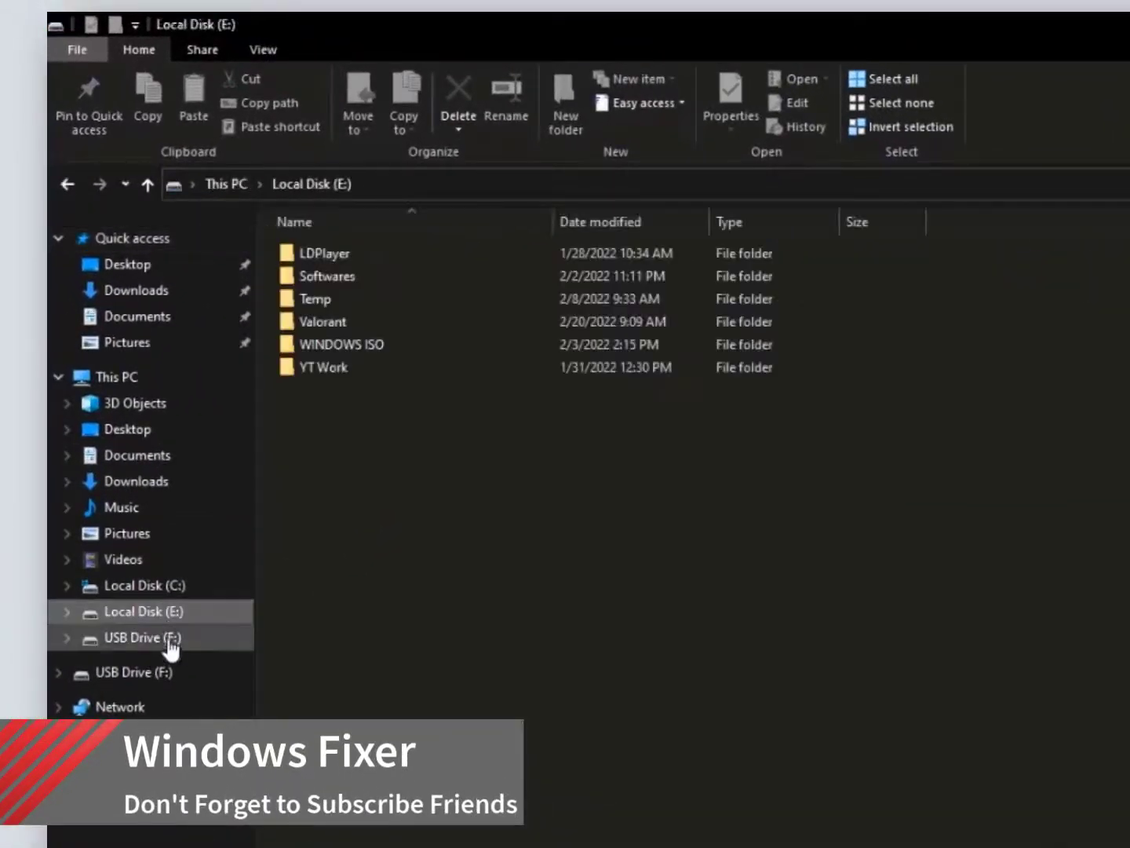
right_click(341, 320)
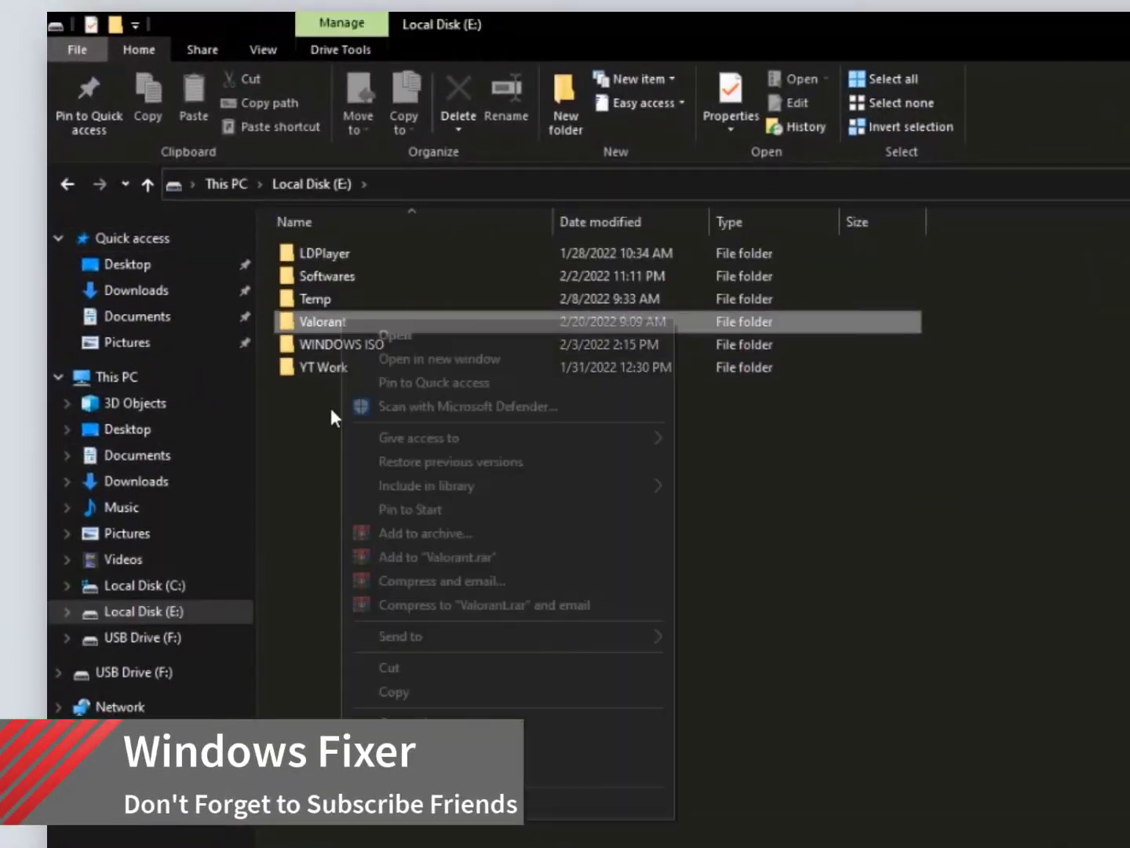
left_click(412, 695)
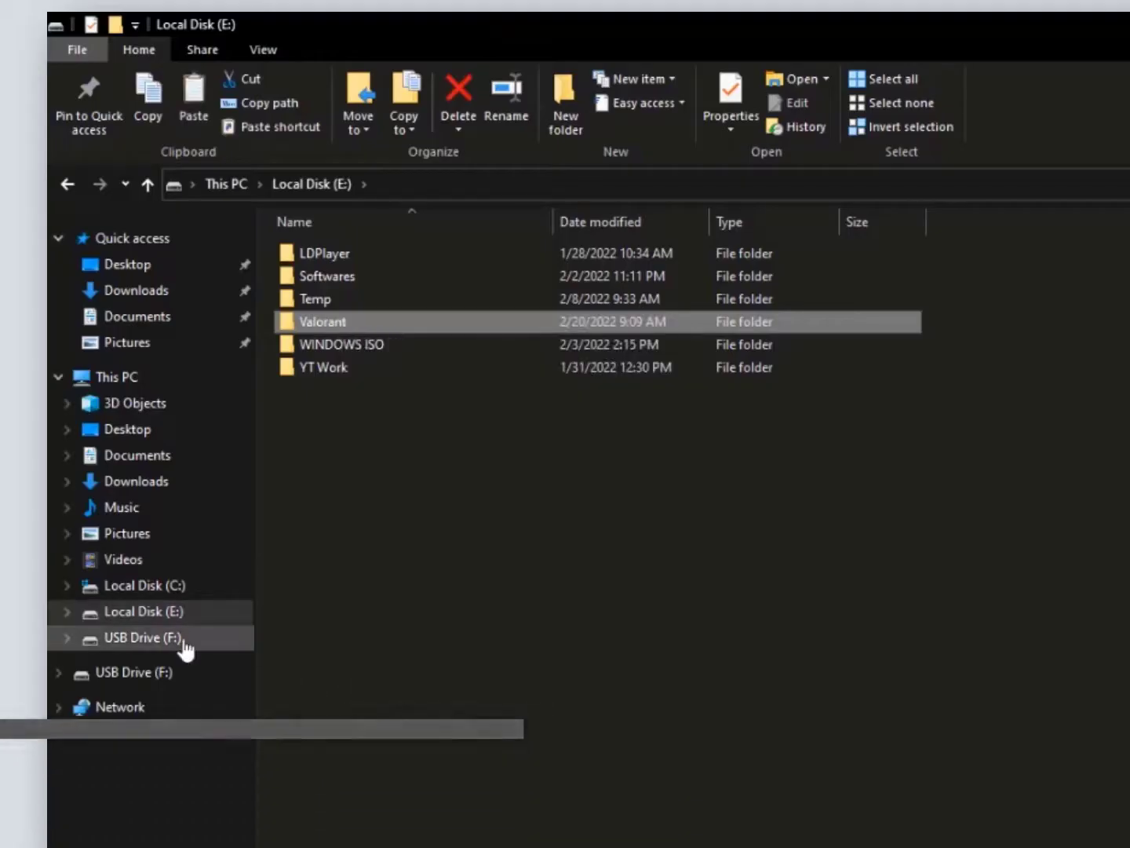
left_click(174, 585)
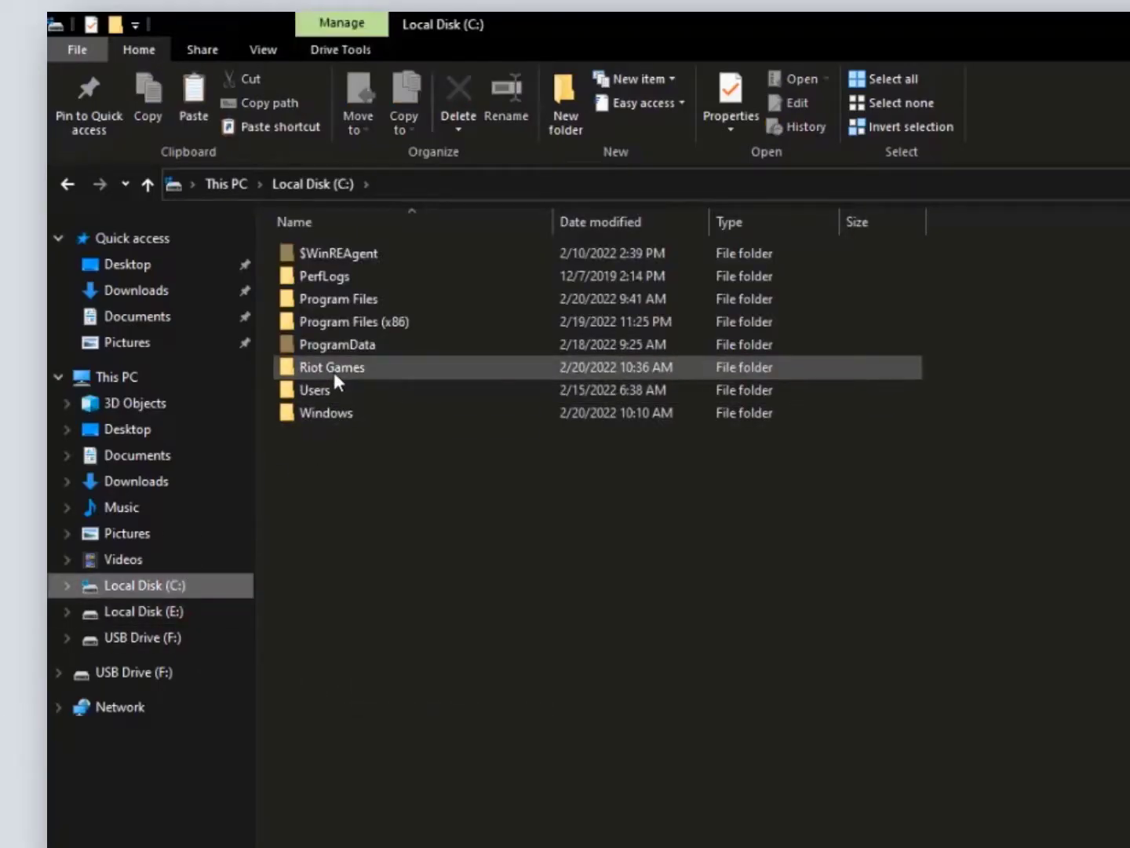
left_click(334, 372)
double_click(362, 367)
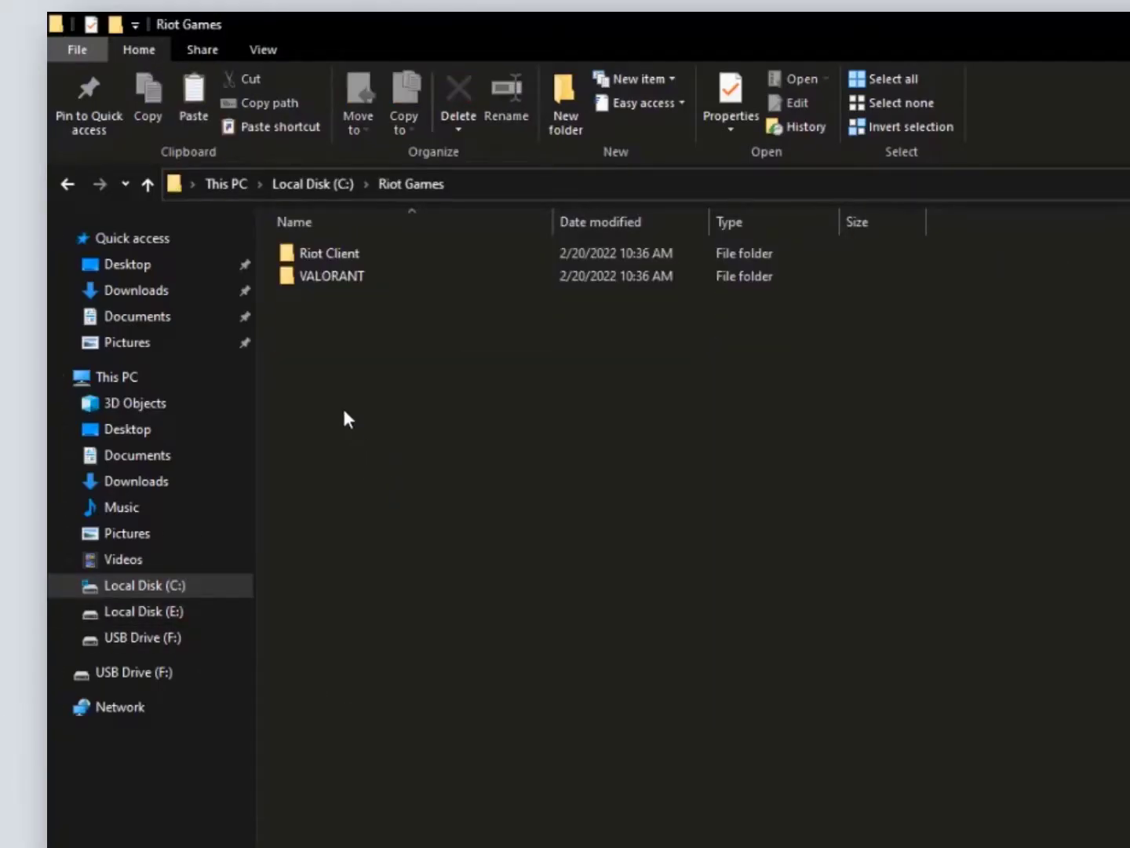
right_click(342, 409)
left_click(422, 562)
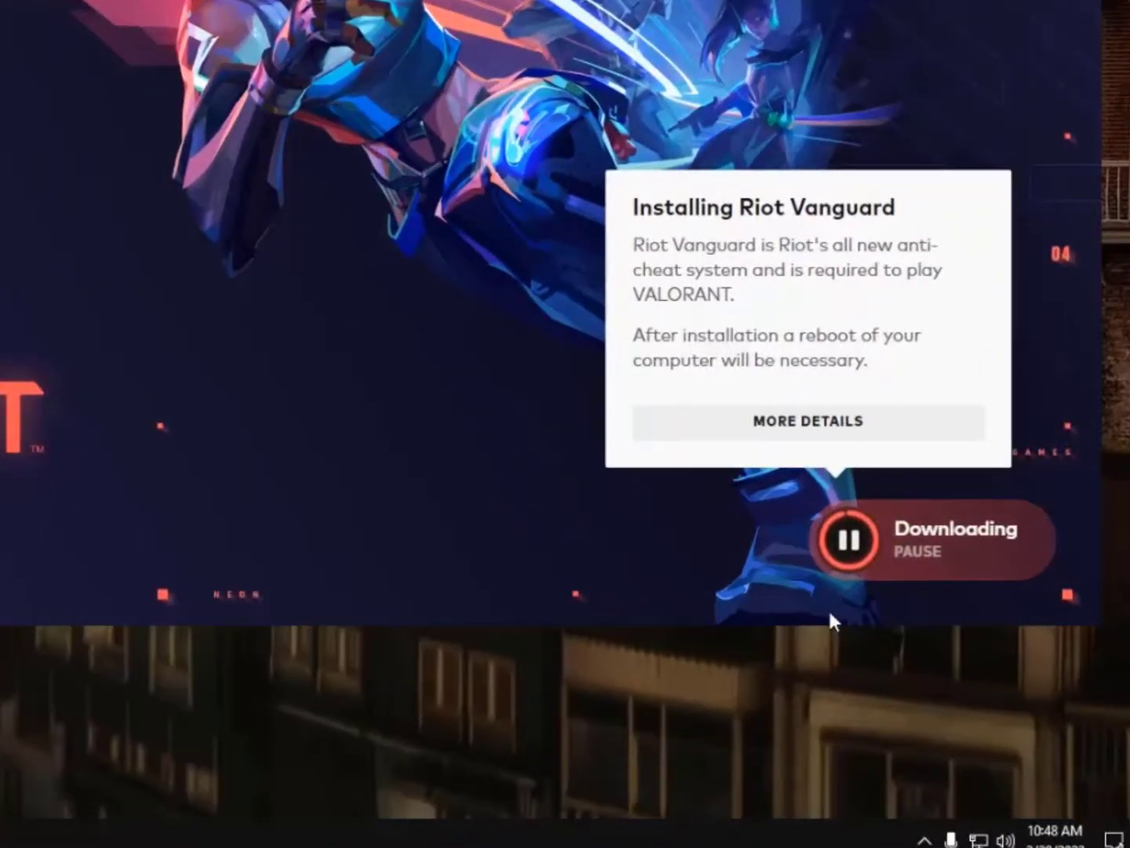
- Turn on Stay signed in, acknowledge the notice, and sign in to Riot Client with Facebook
mouse_move(990, 654)
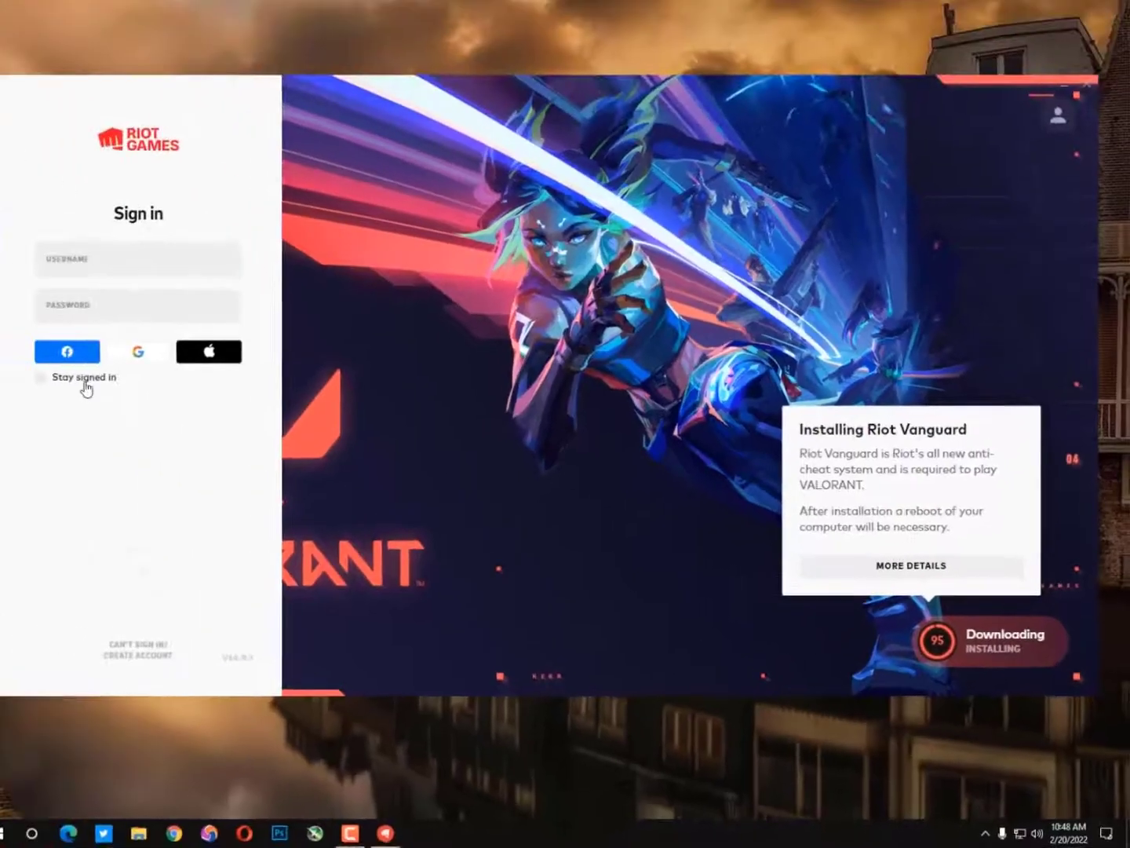
left_click(85, 381)
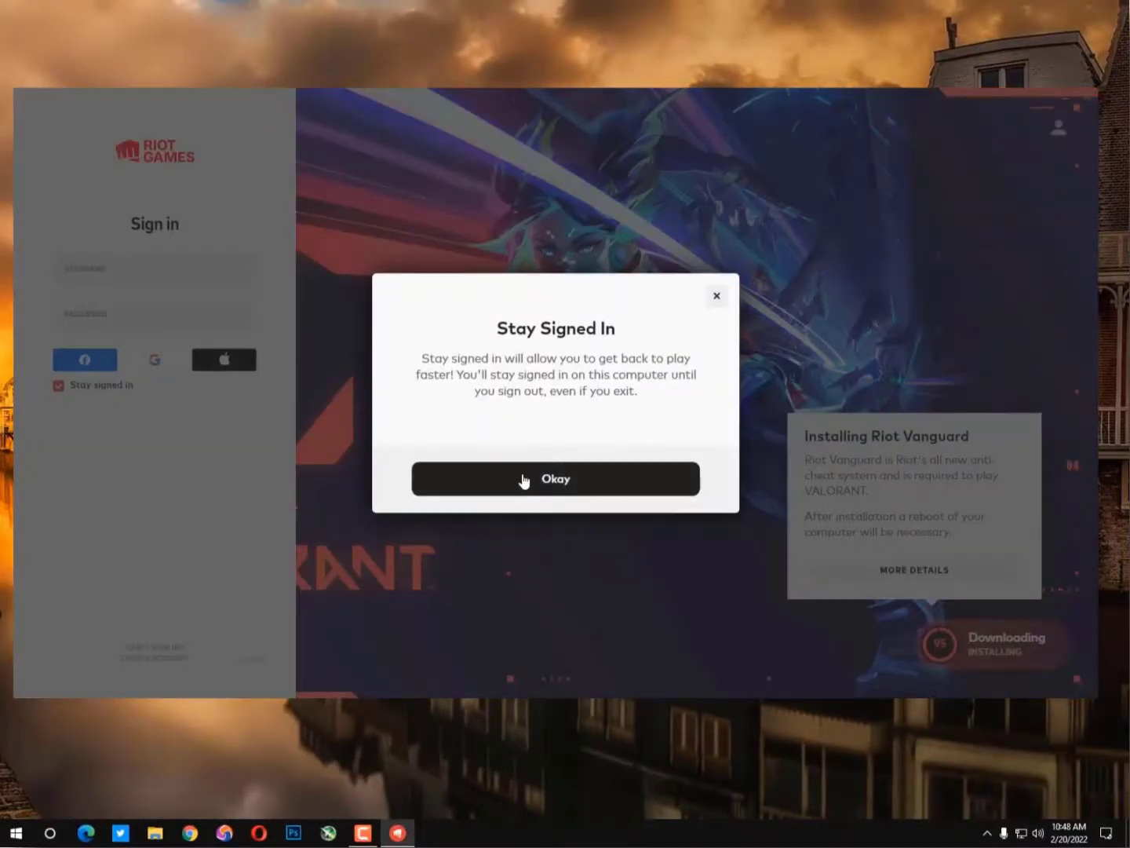
left_click(522, 480)
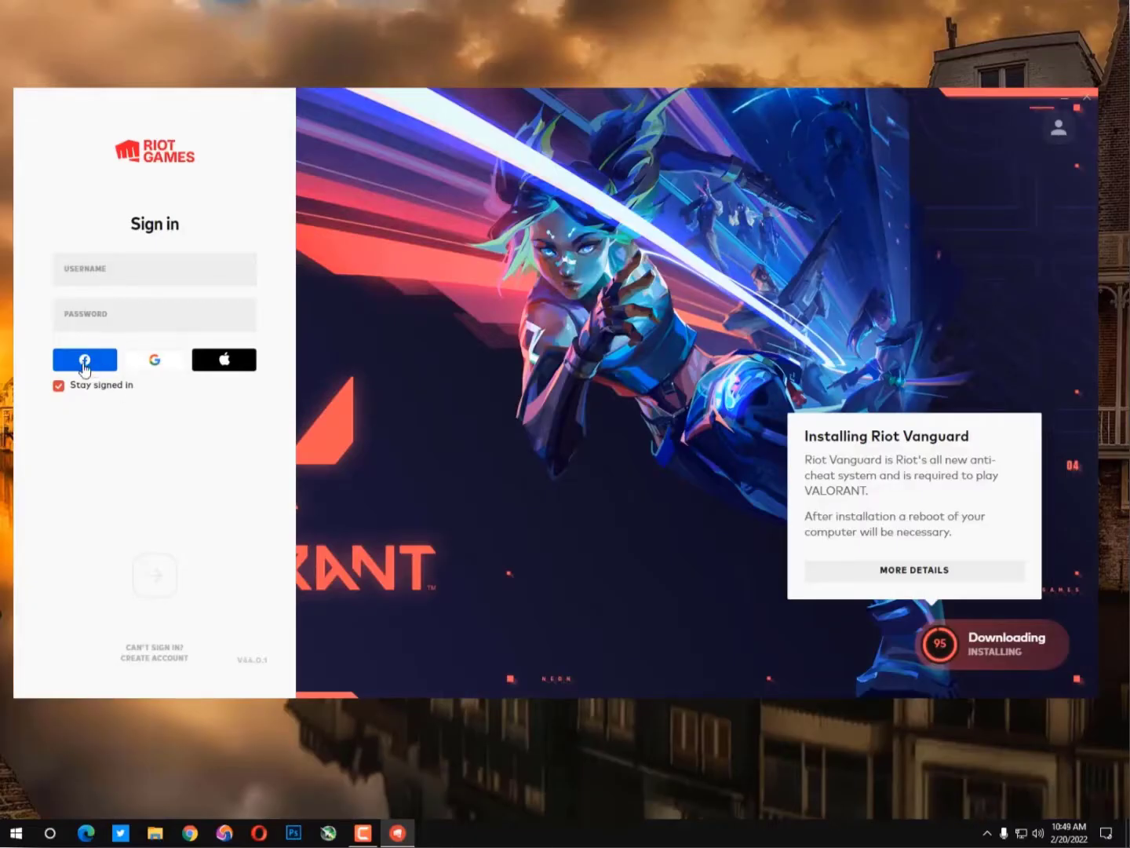
left_click(85, 361)
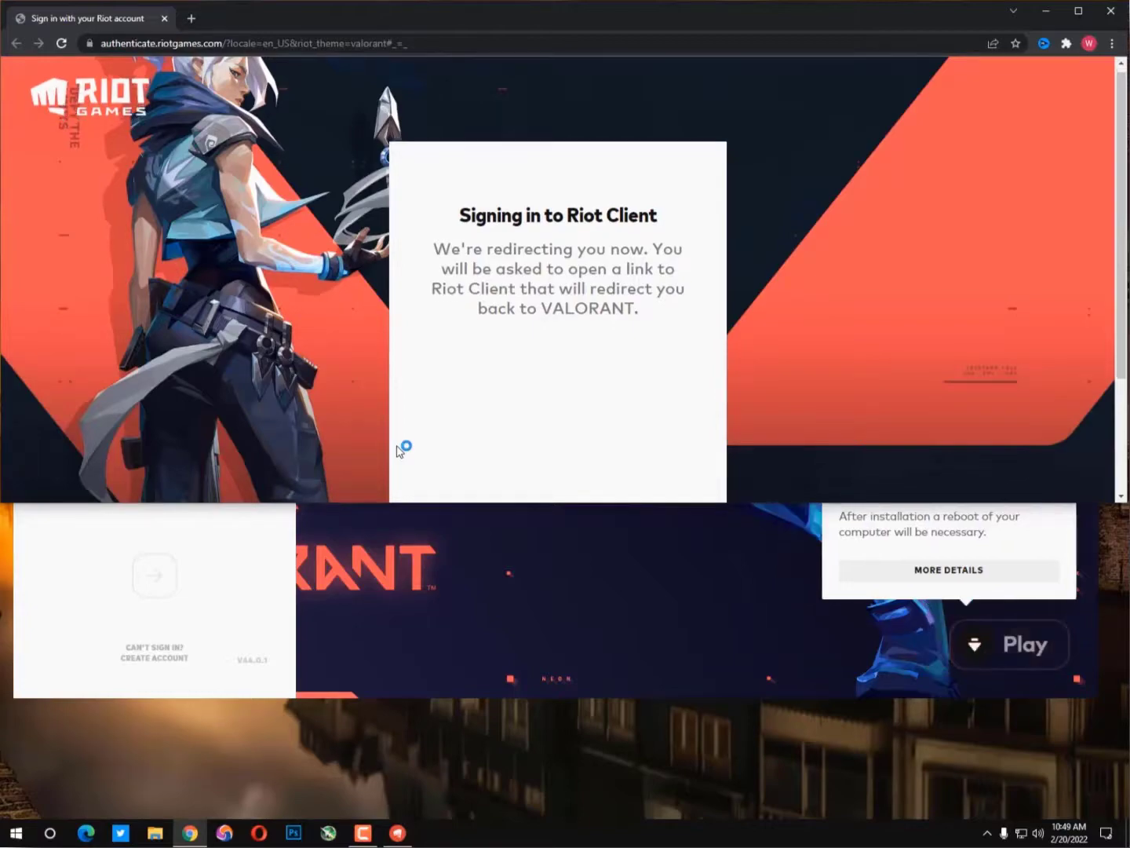
scroll(459, 421, "down", 2)
scroll(522, 317, "up", 2)
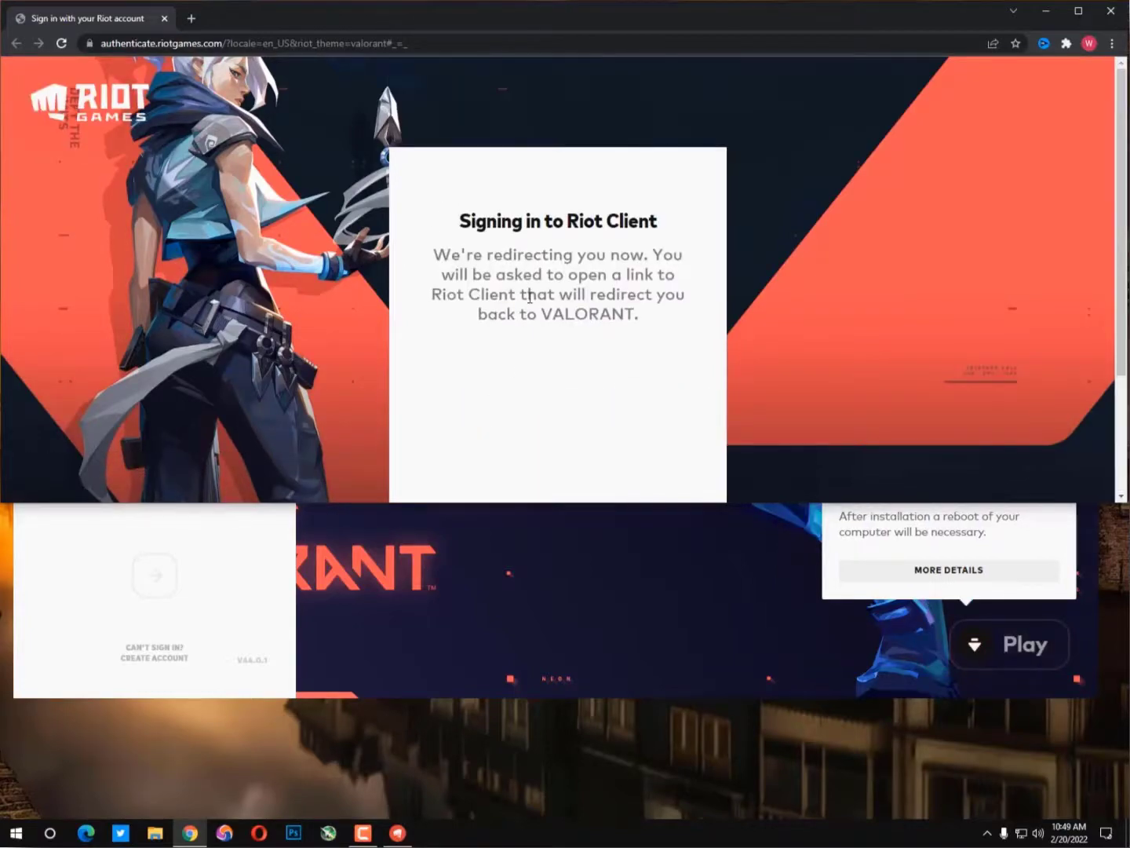
scroll(767, 189, "down", 2)
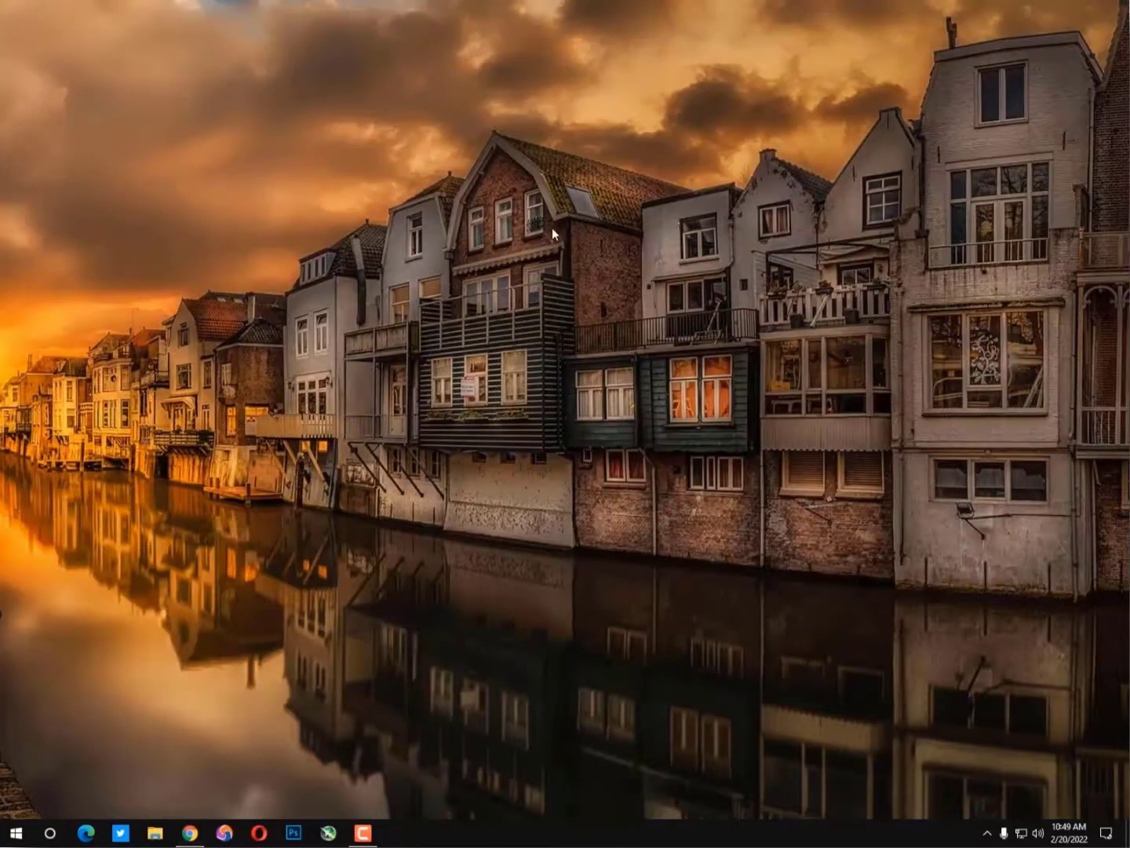
- Restore the Riot Client window from the taskbar and open the VALORANT game page
left_click(987, 835)
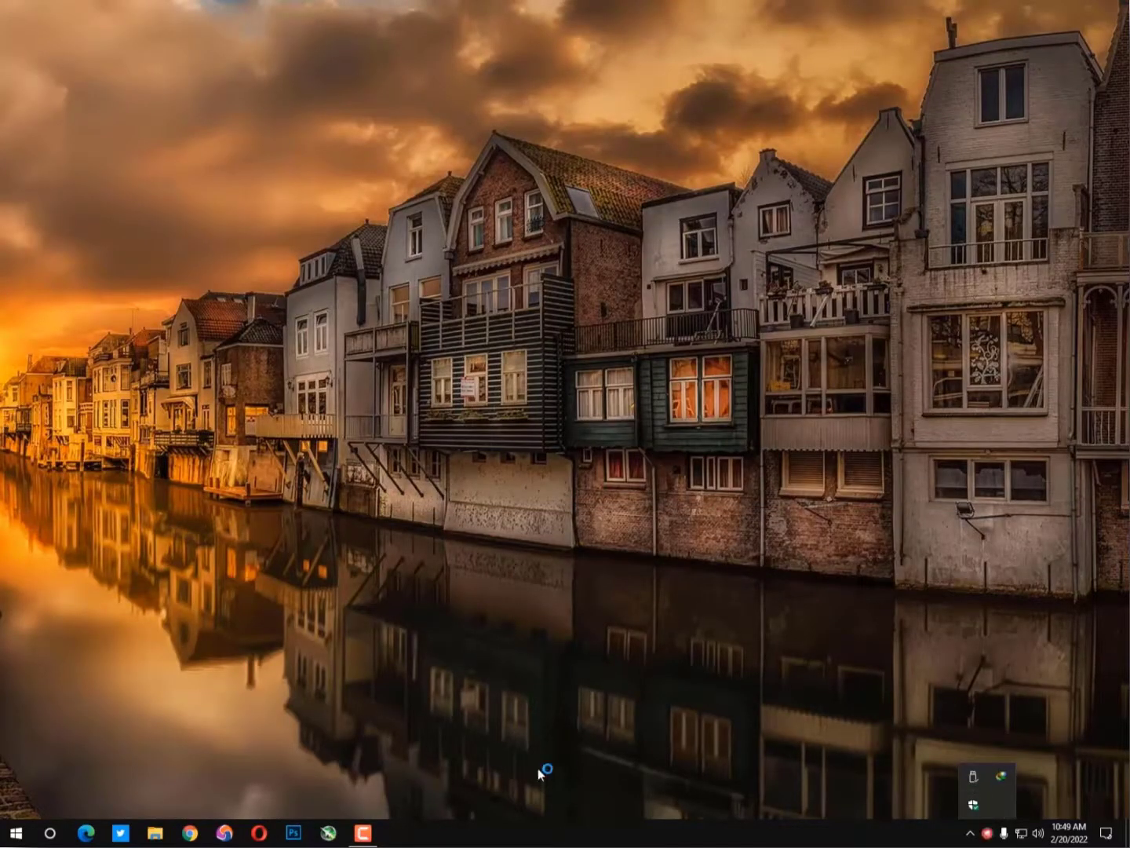
left_click(16, 833)
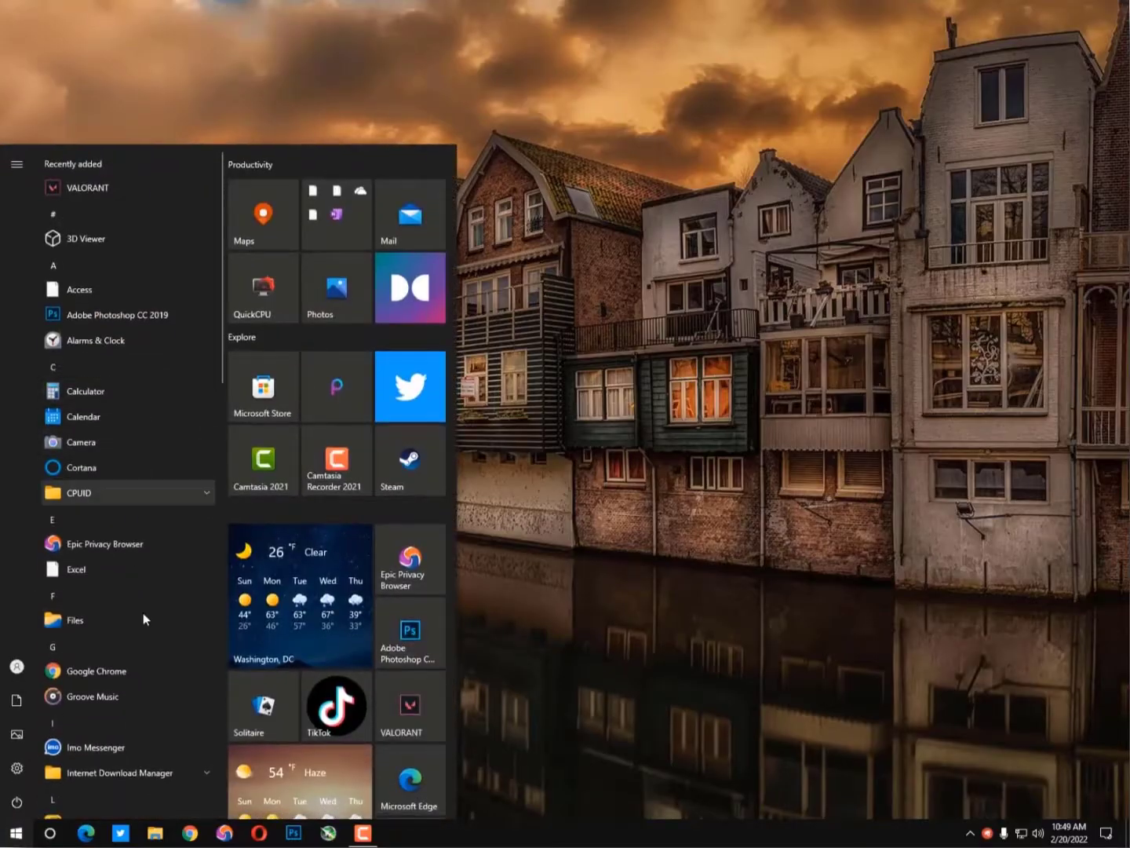
scroll(98, 471, "down", 2)
scroll(106, 337, "up", 2)
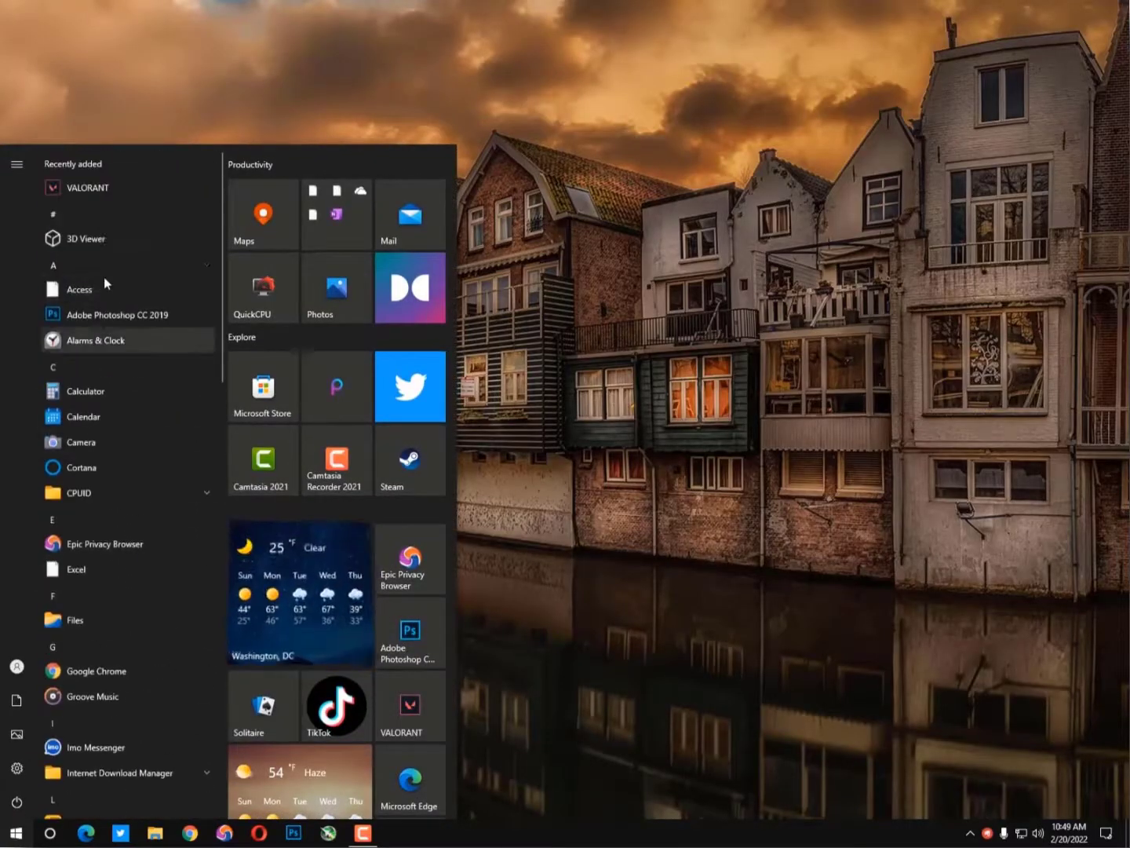
left_click(673, 542)
left_click(972, 837)
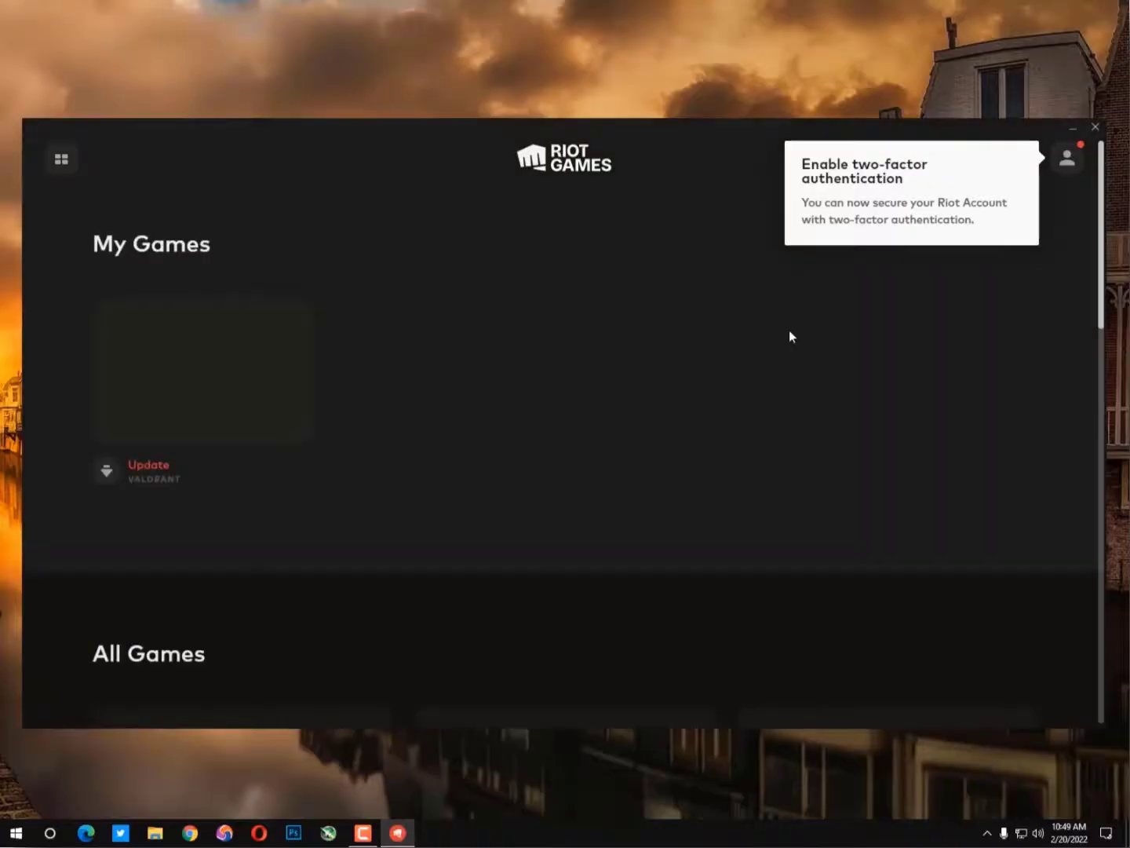
left_click(259, 407)
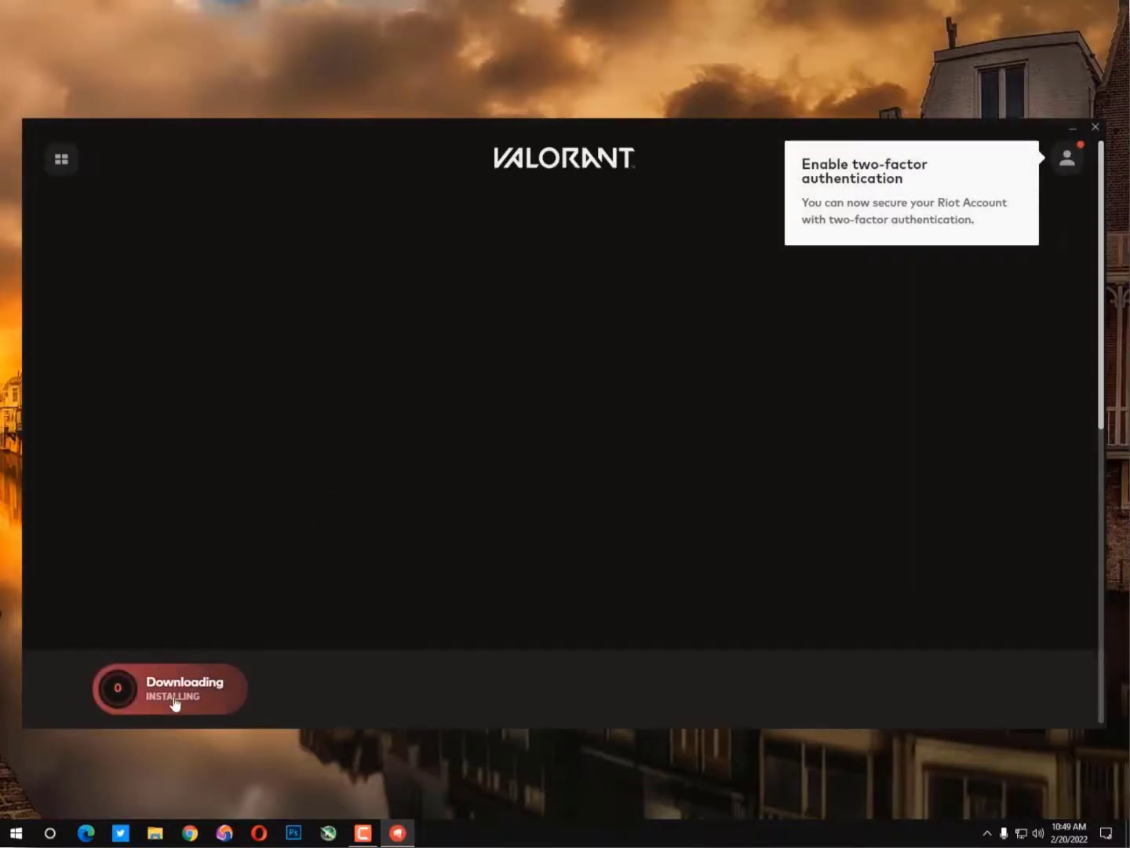
- Restart Riot Client from the hidden tray icons so VALORANT starts downloading, then open File Explorer
key("alt+F4")
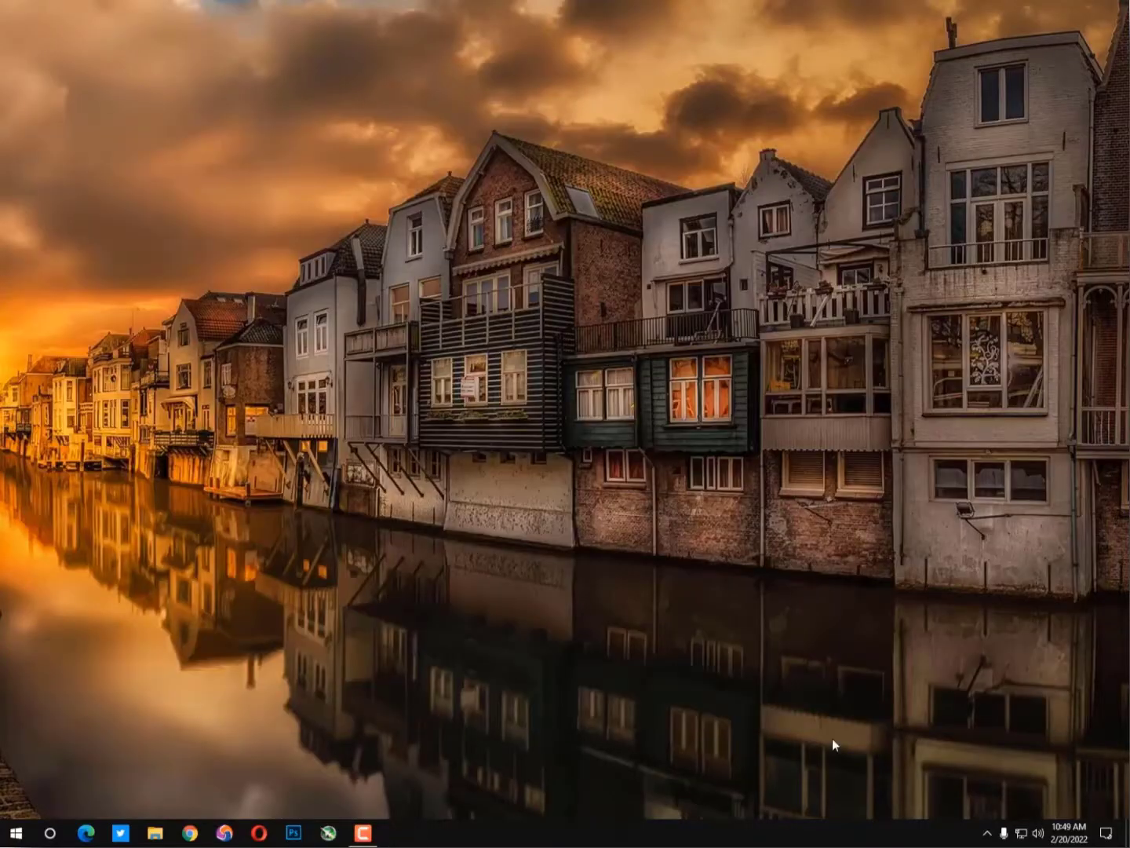
left_click(987, 833)
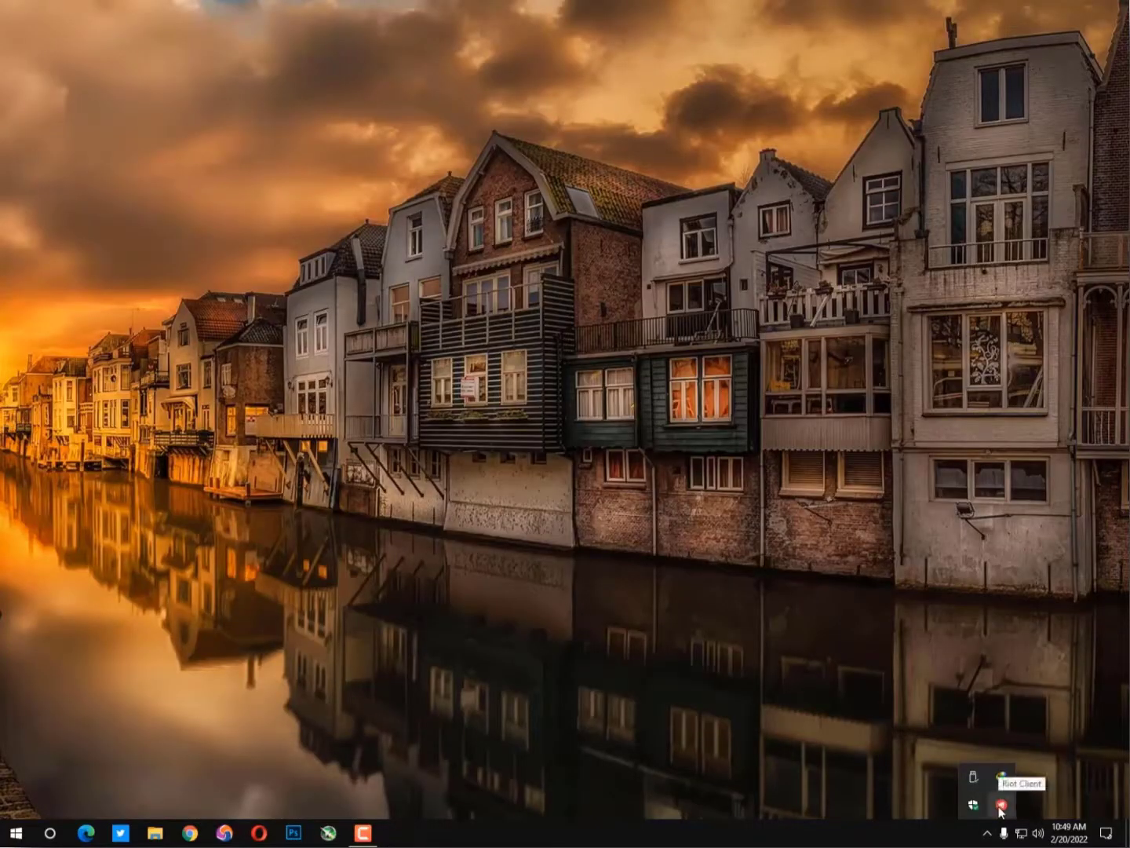
left_click(1001, 811)
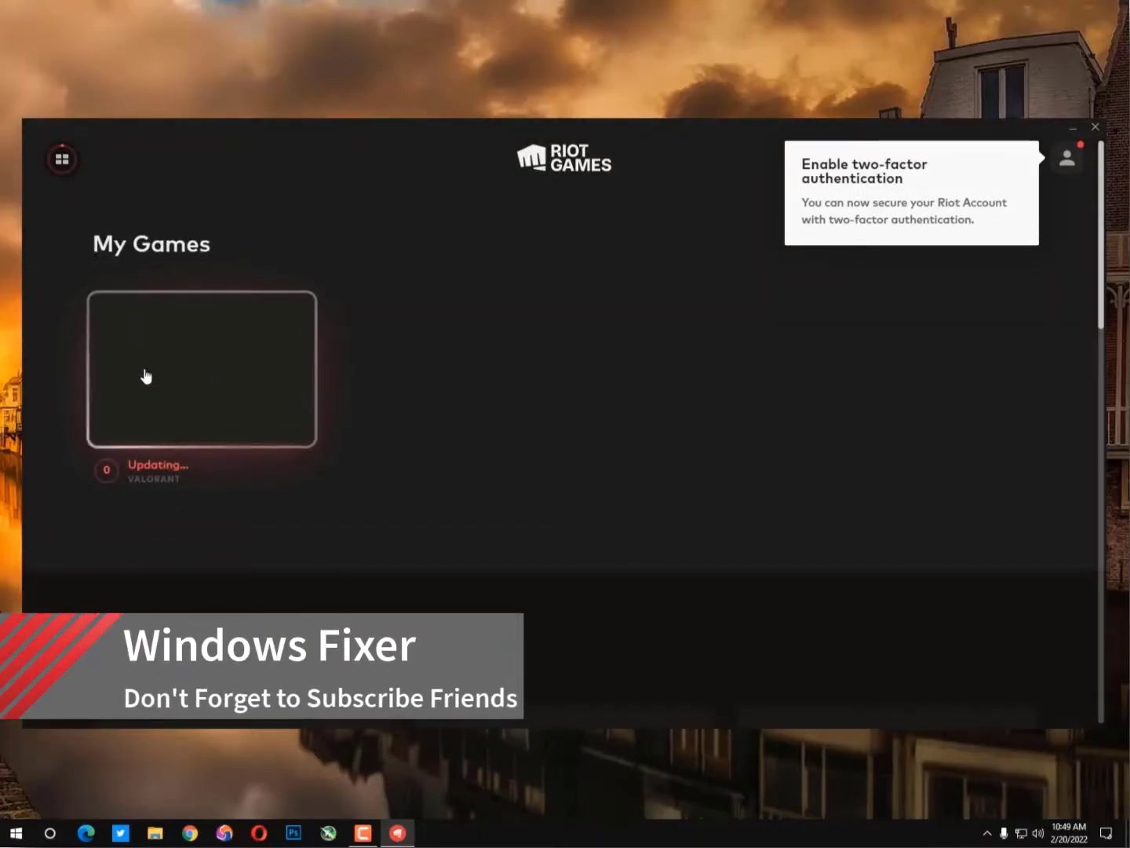
mouse_move(66, 165)
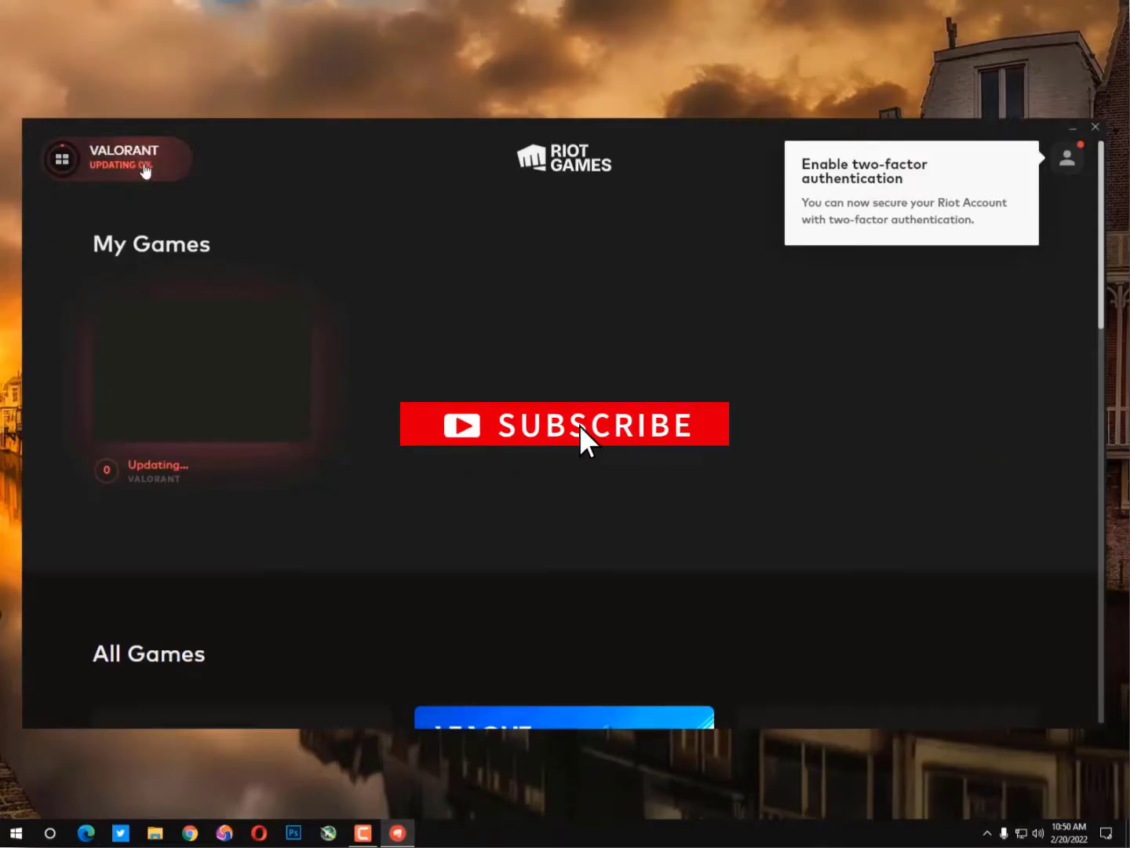
right_click(794, 815)
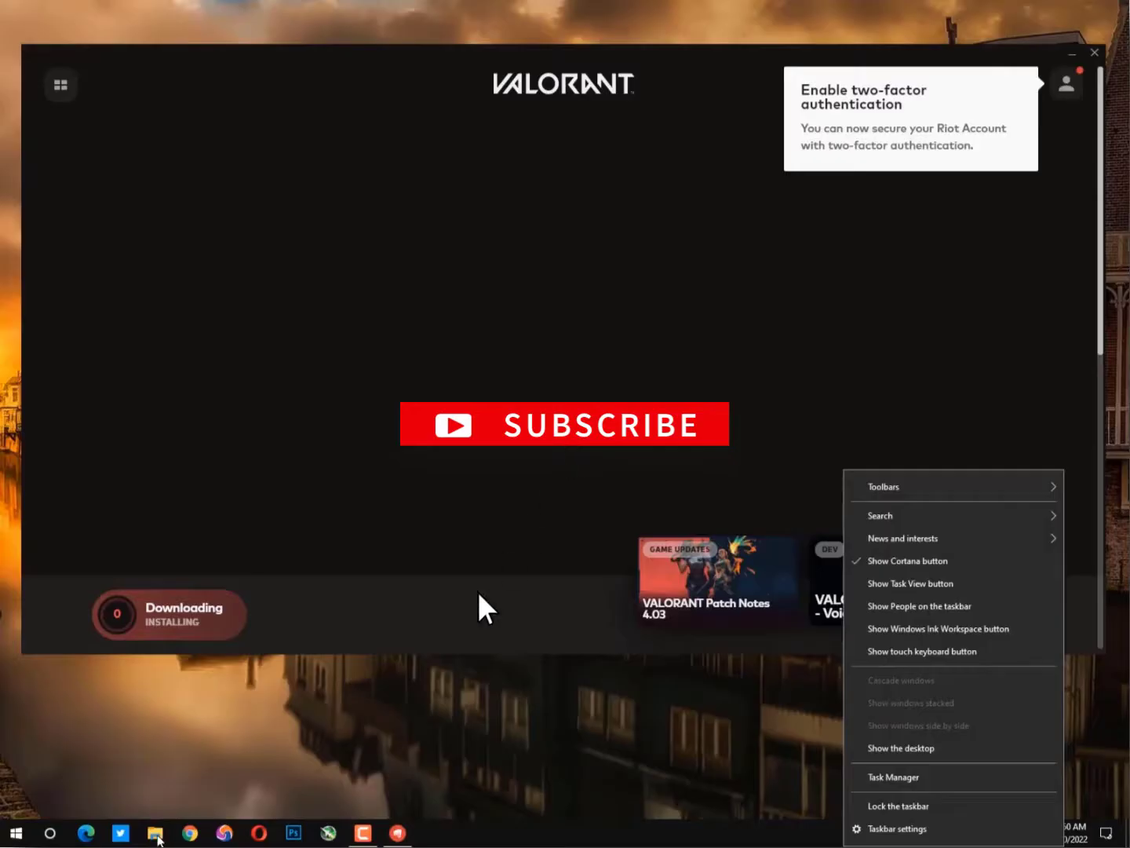
left_click(158, 836)
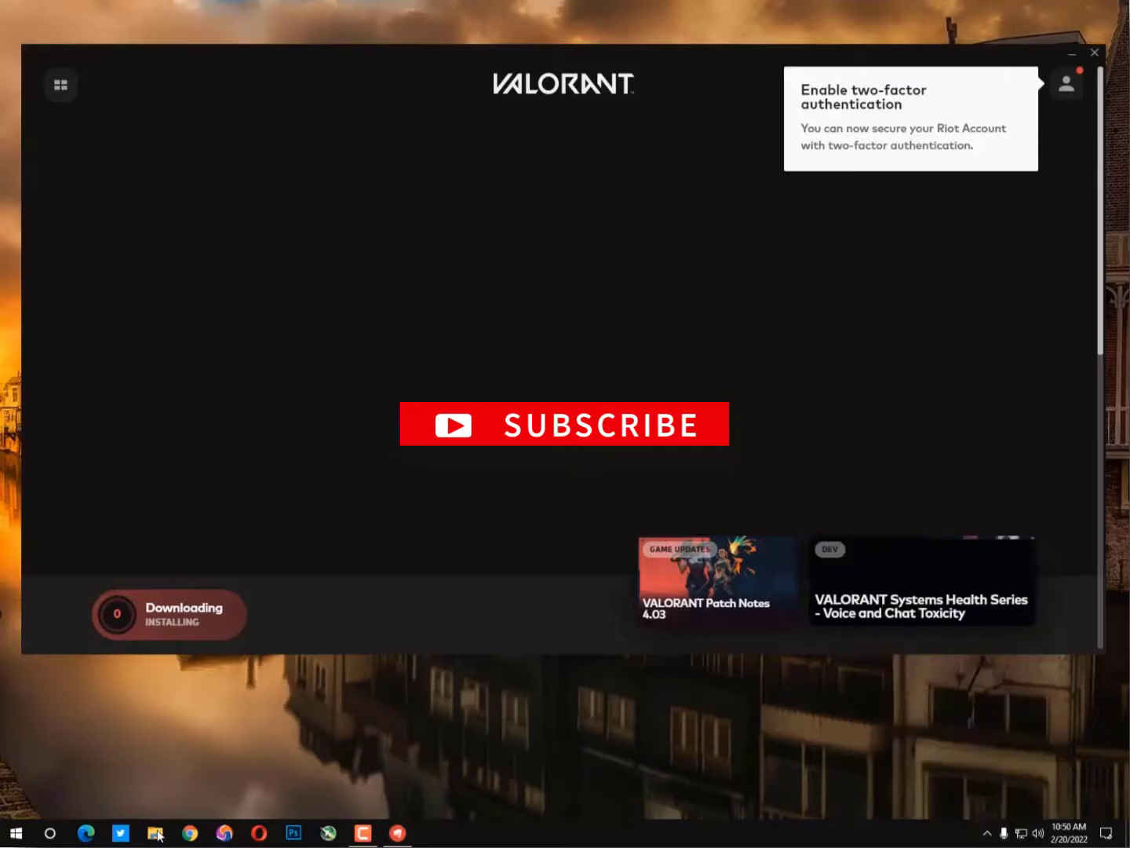
left_click(157, 833)
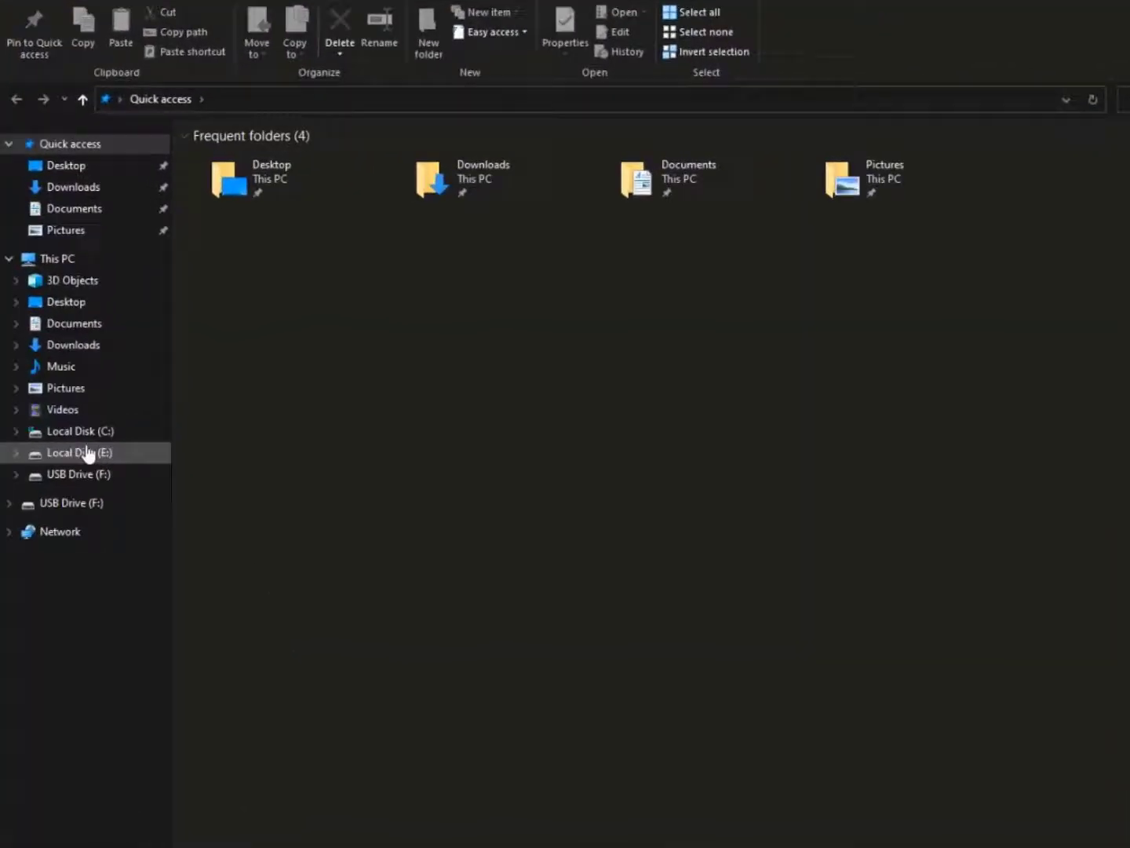
- Go to C:\Program Files\Riot Vanguard, launch vgc, and select vgtray
left_click(103, 434)
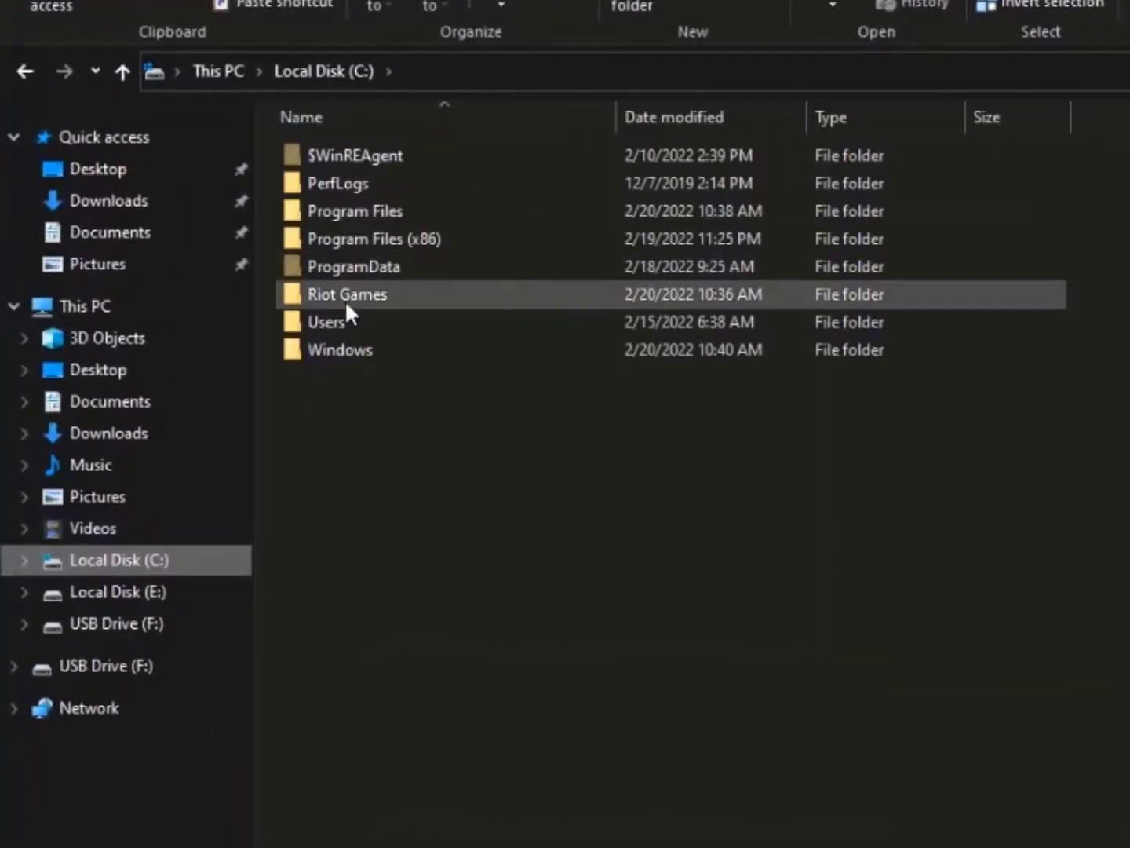
double_click(356, 212)
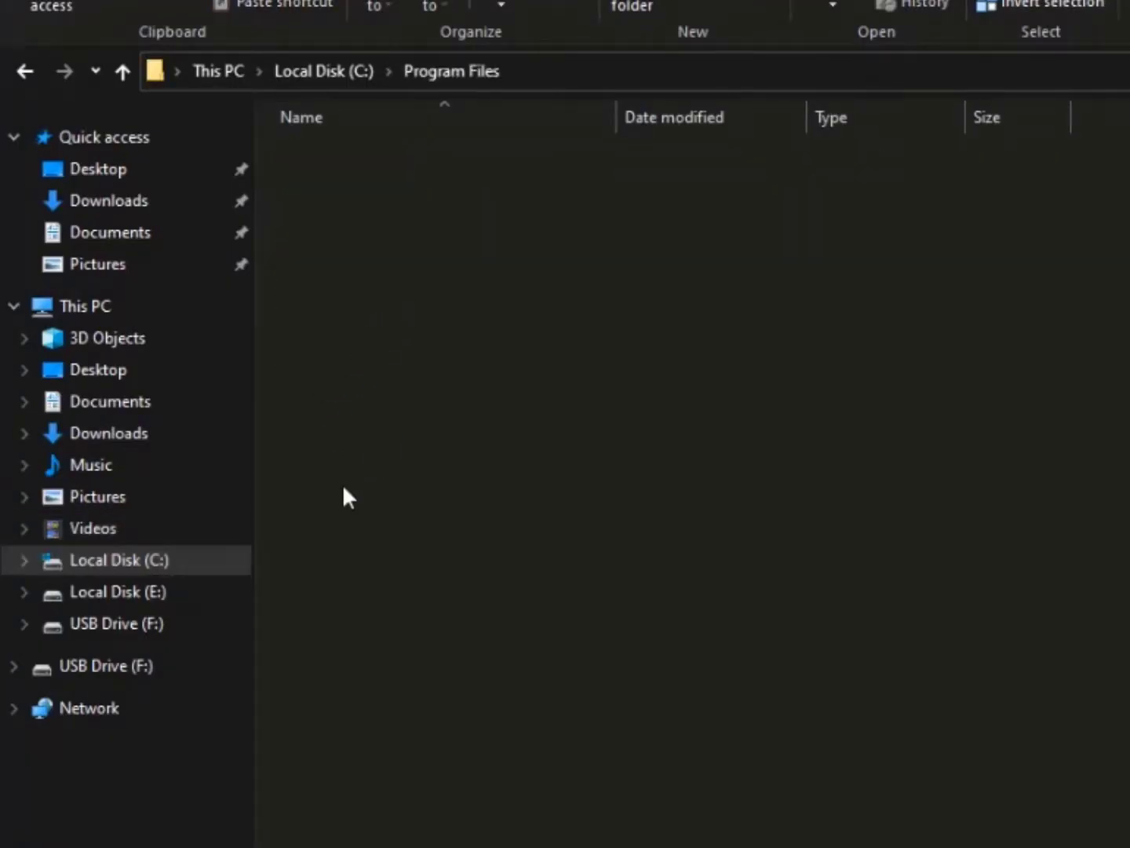
left_click(406, 518)
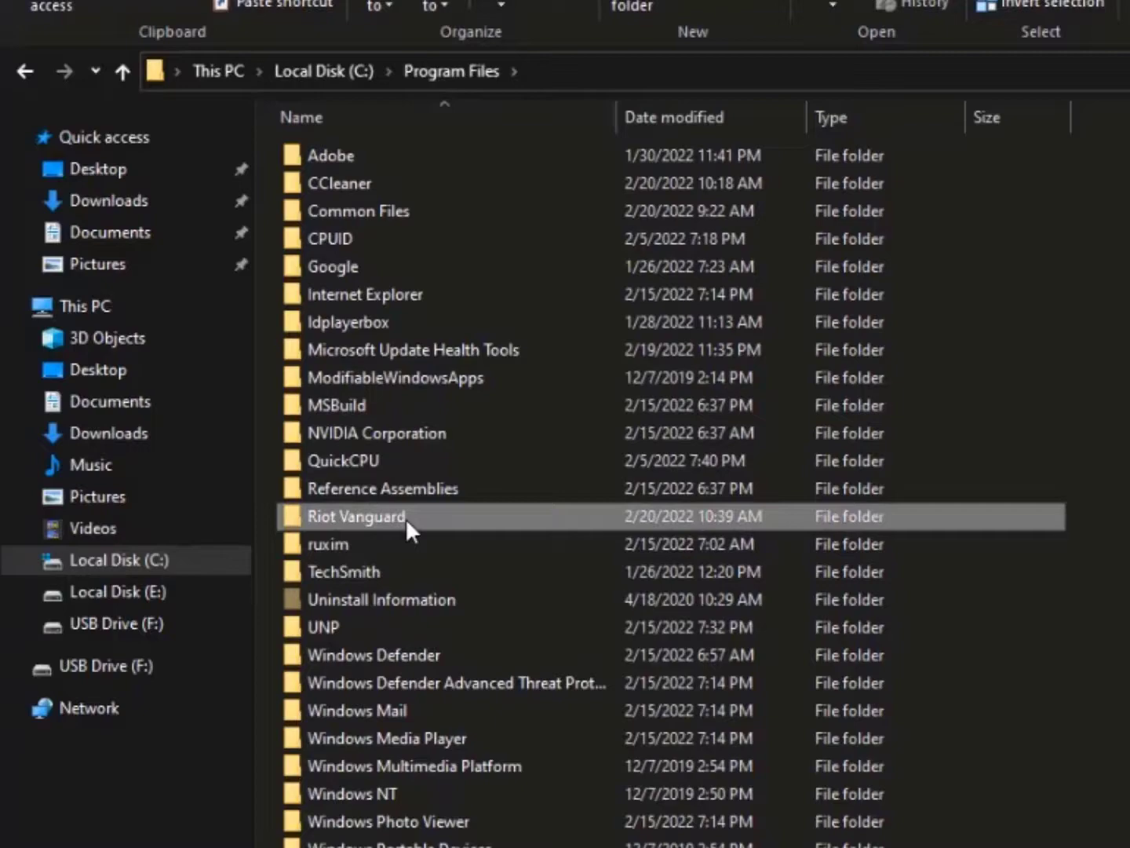
double_click(405, 518)
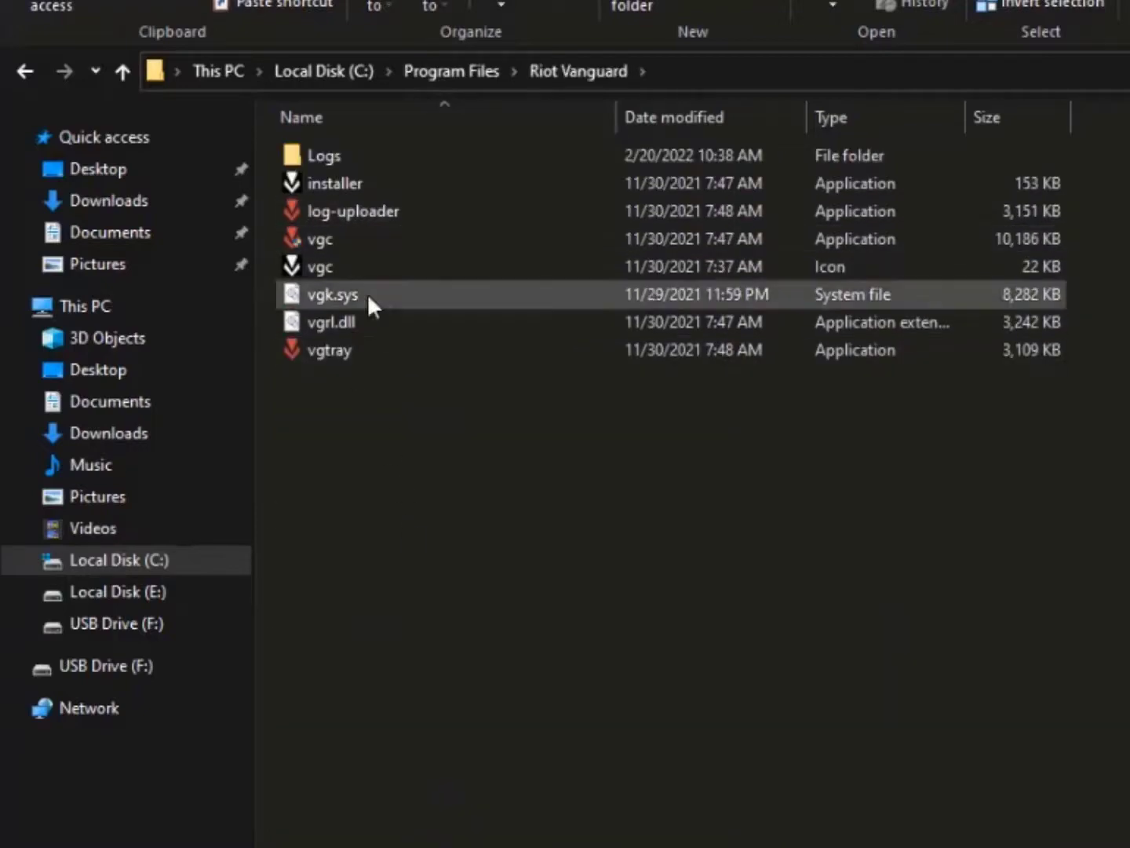
double_click(330, 237)
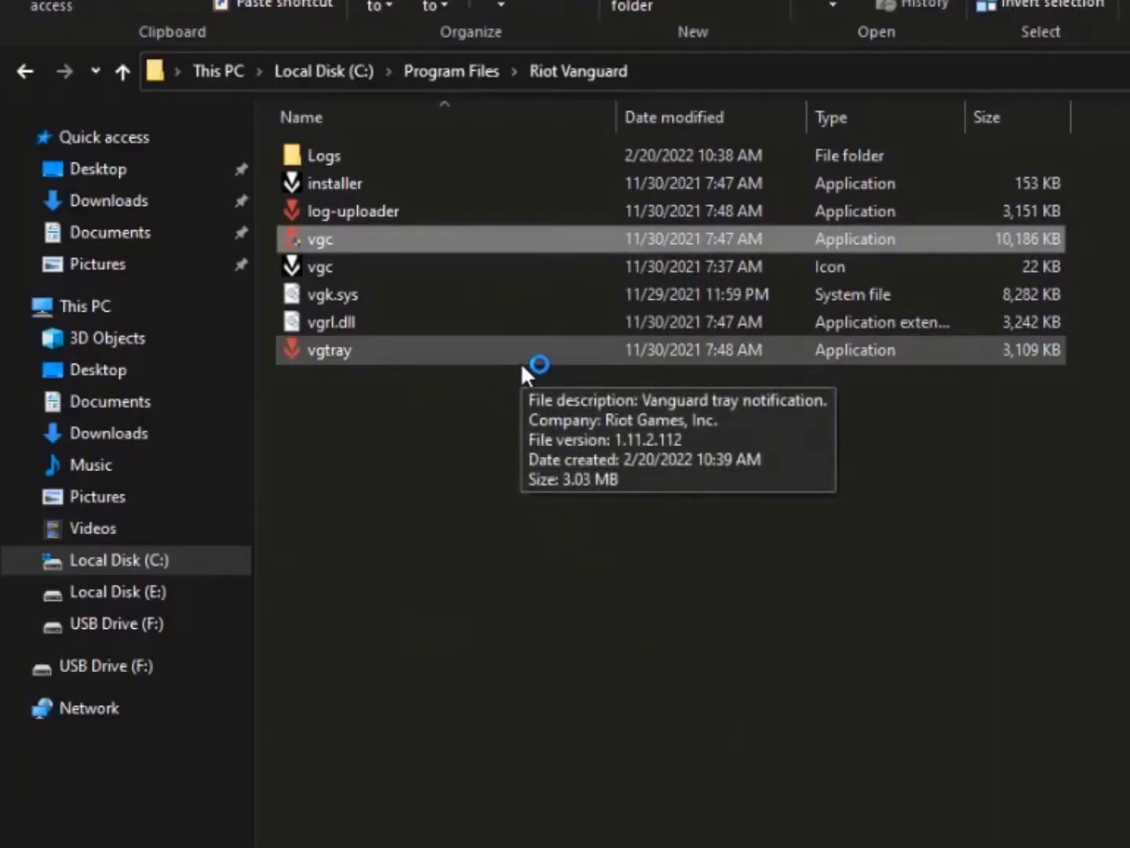
left_click(362, 358)
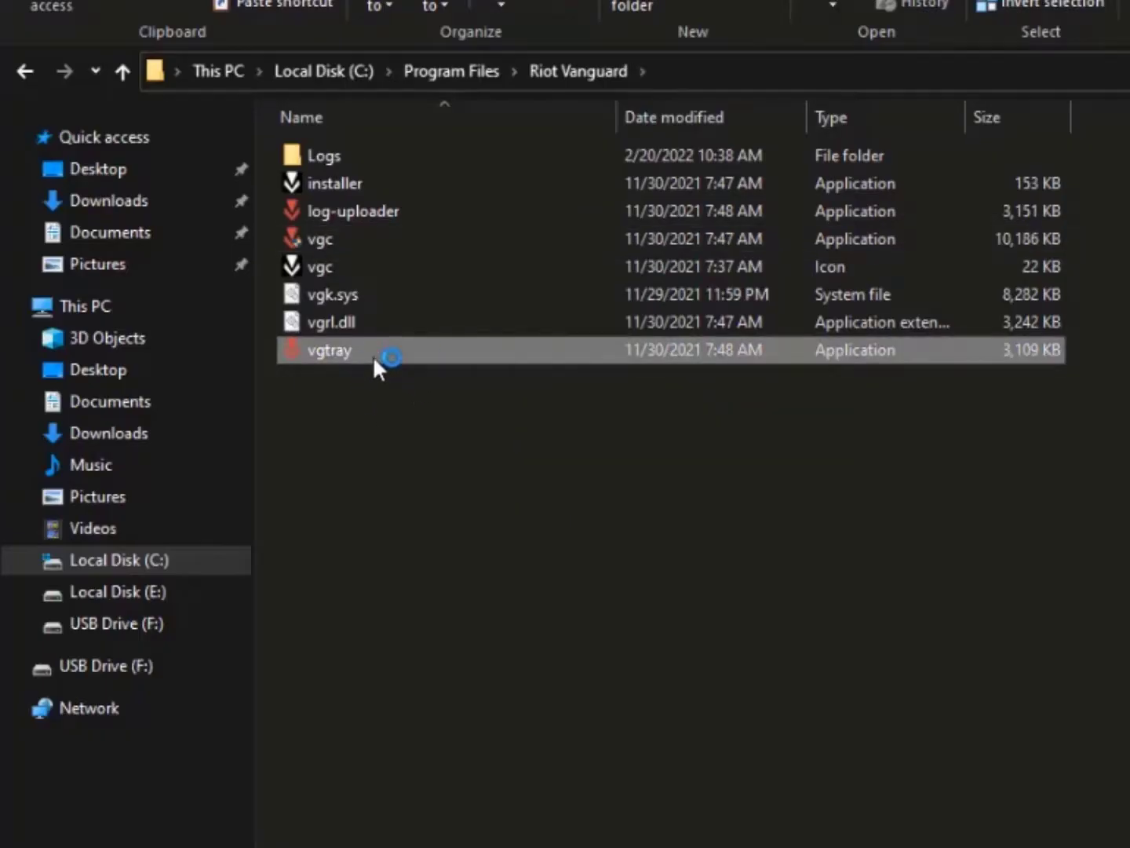